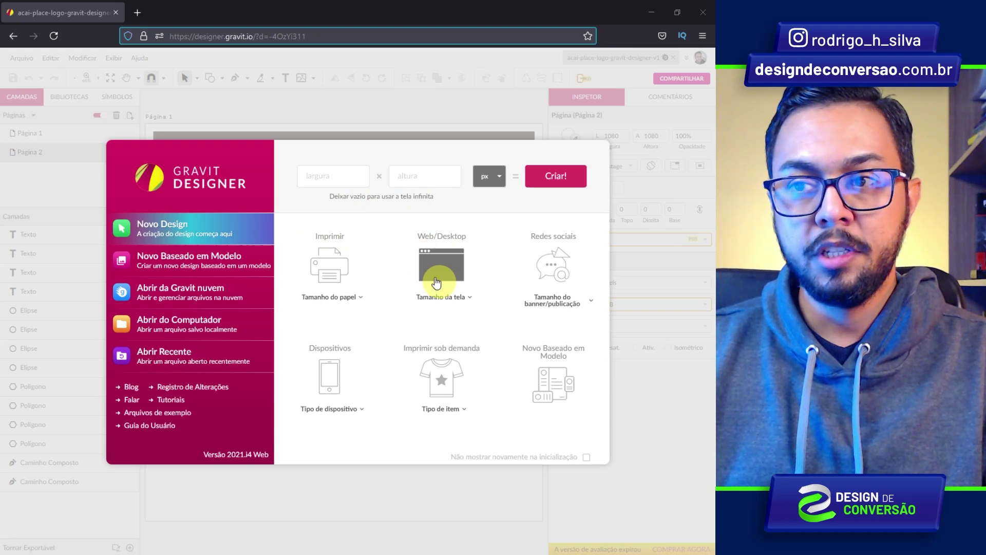
# Step: Create a new design with a width of 1080 px and a height of 1080 px
pyautogui.click(339, 175)
pyautogui.write('1080')
pyautogui.click(421, 174)
pyautogui.write('1080')
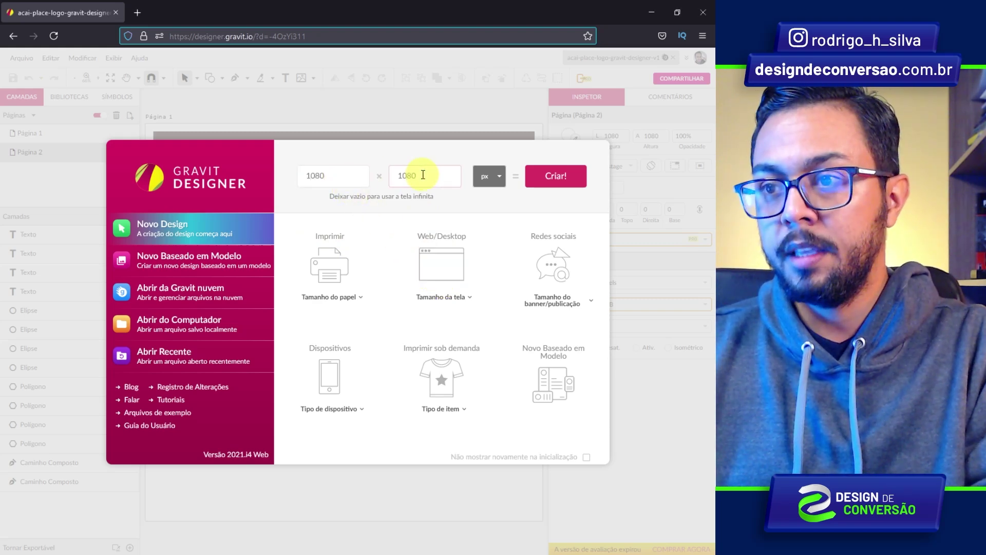
pyautogui.click(561, 178)
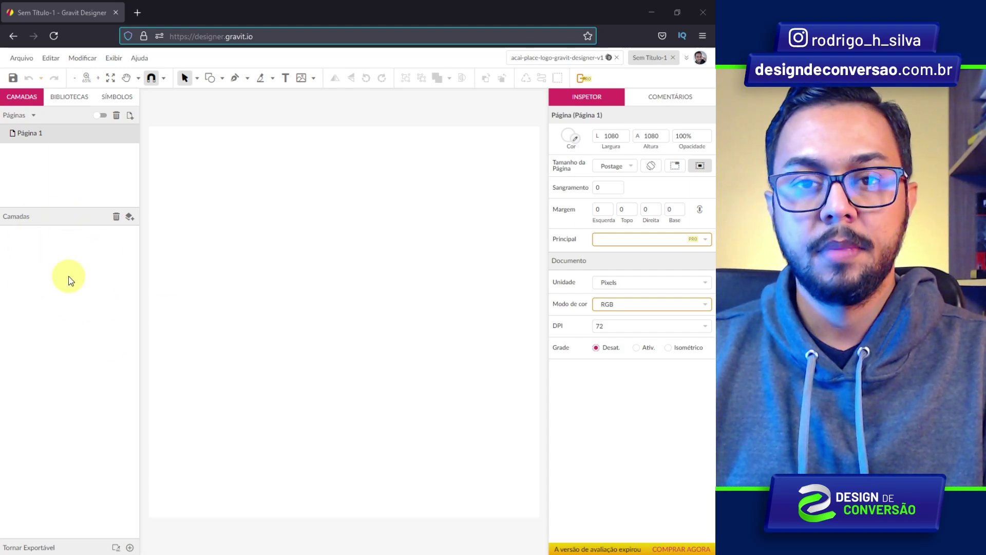
# Step: Look through the libraries and the symbols, and return to the layers view
pyautogui.click(68, 98)
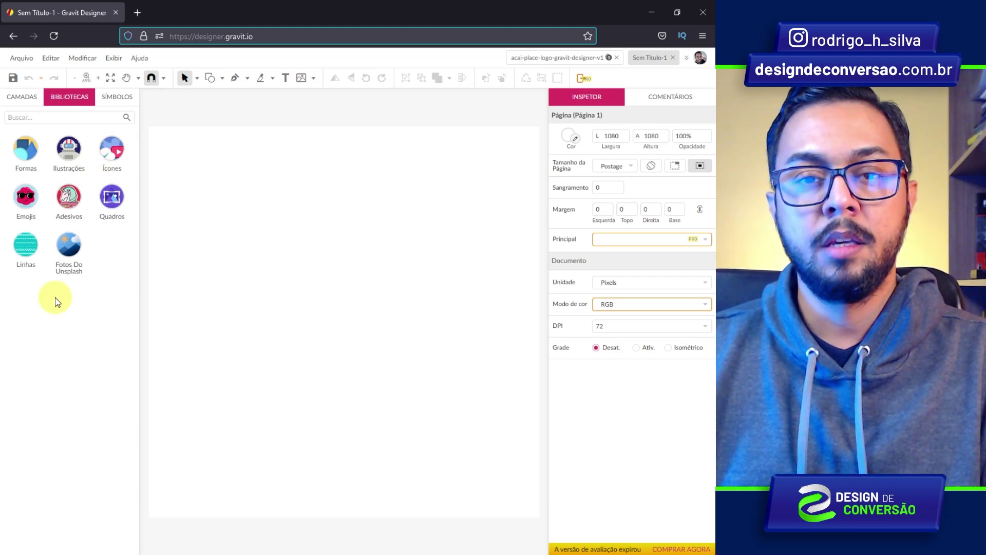
pyautogui.click(111, 94)
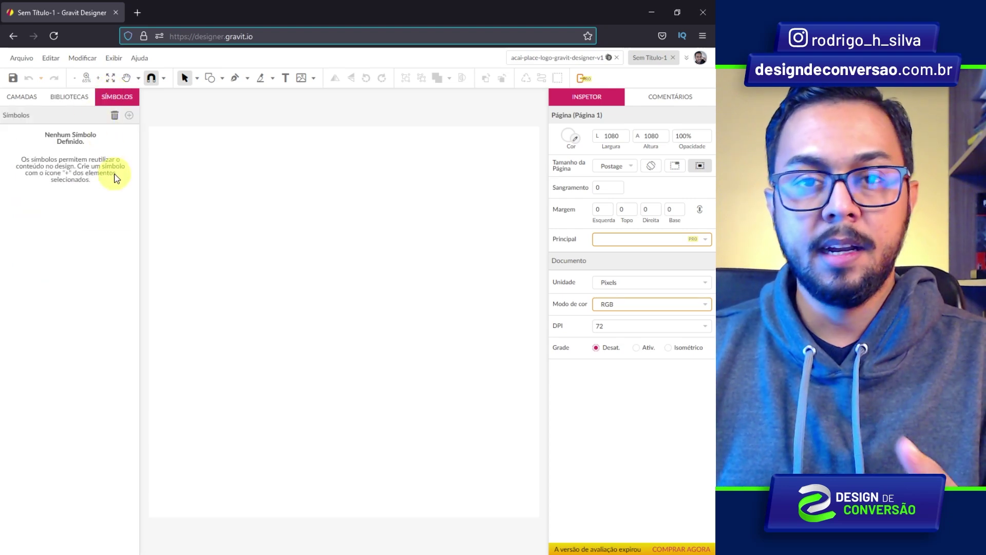
pyautogui.click(19, 97)
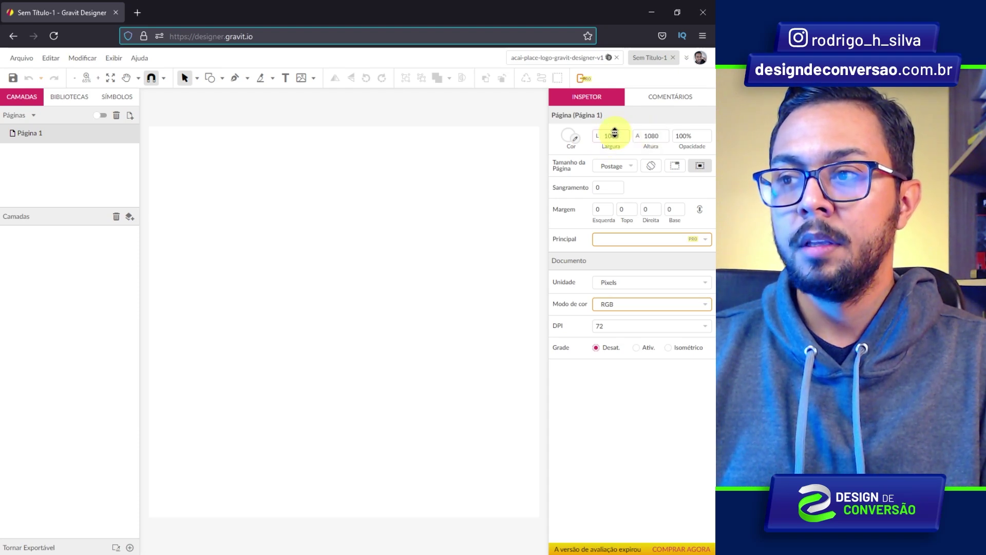
# Step: Set the height of page 1 to 1920 px
pyautogui.doubleClick(652, 136)
pyautogui.write('1920')
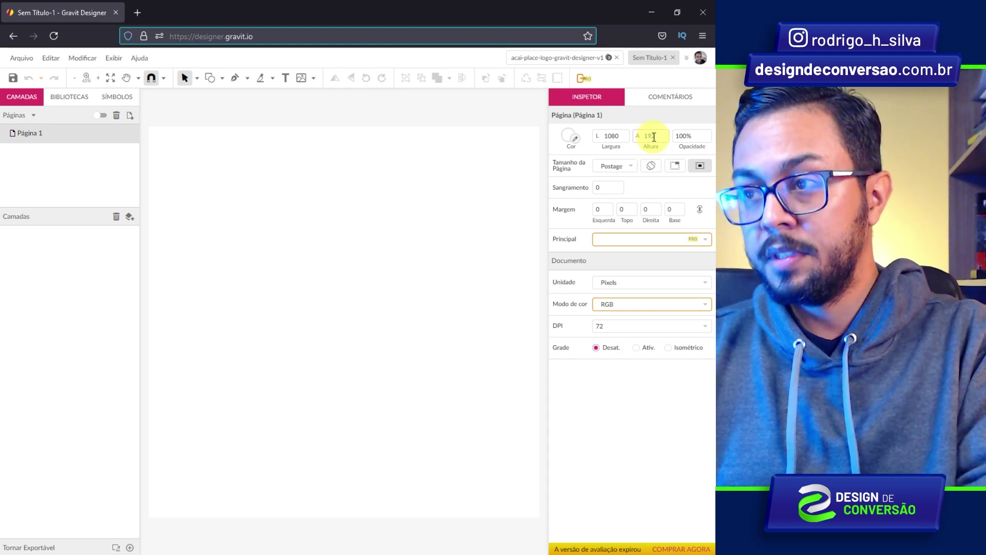
pyautogui.press('Return')
pyautogui.scroll(-14, 432, 170)
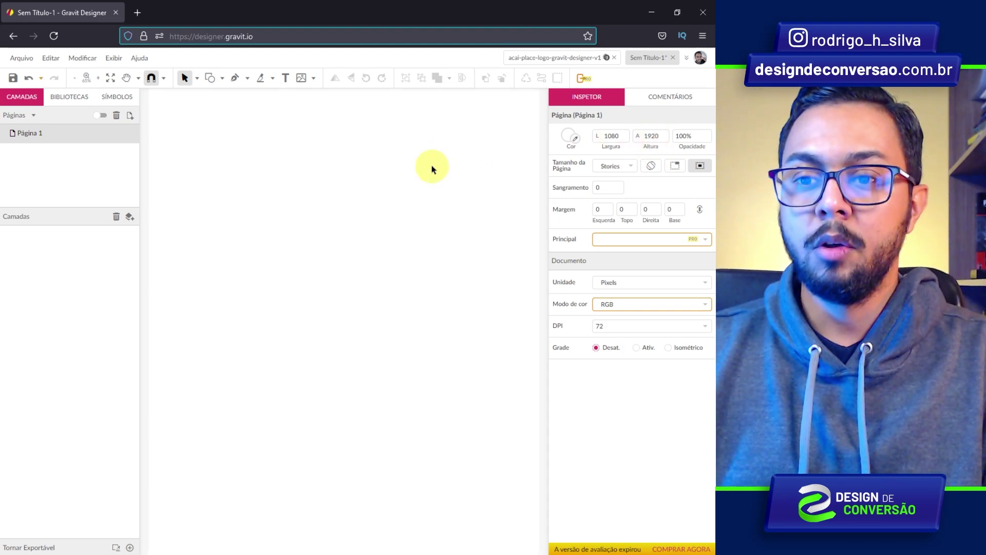
pyautogui.scroll(4, 365, 282)
pyautogui.scroll(8, 365, 280)
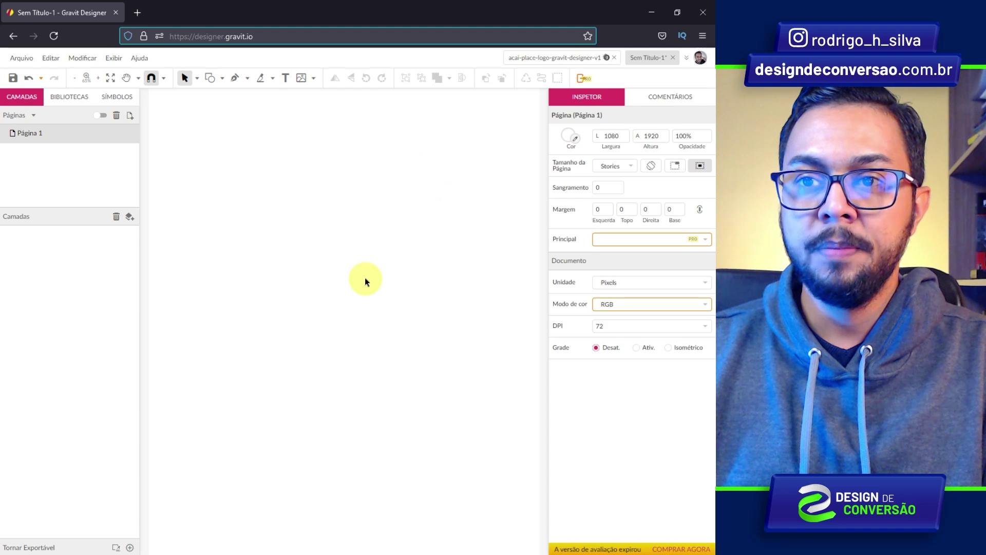
pyautogui.scroll(-6, 426, 288)
pyautogui.scroll(-3, 427, 288)
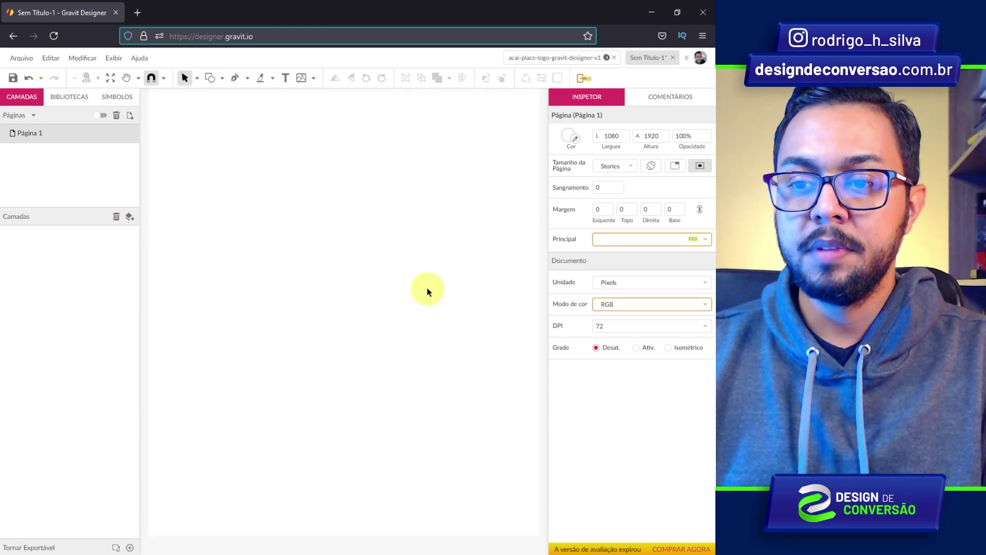
pyautogui.scroll(8, 427, 288)
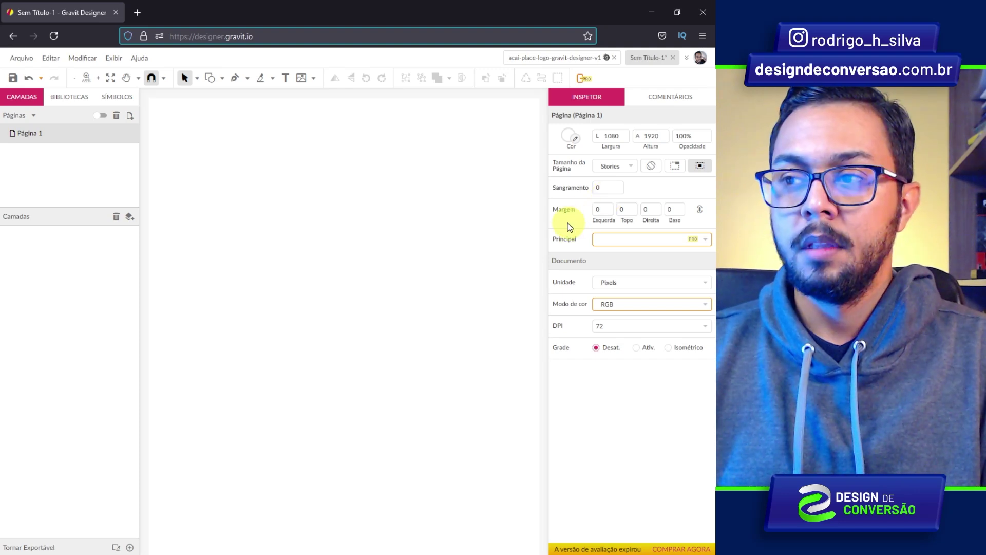
# Step: Set all four linked margins of page 1 to 100 px
pyautogui.click(605, 209)
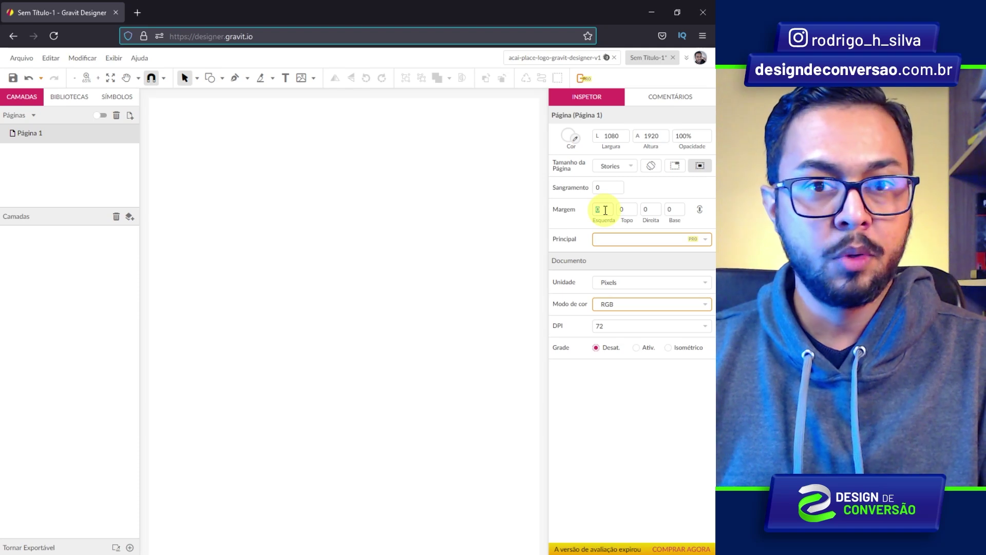
pyautogui.write('1')
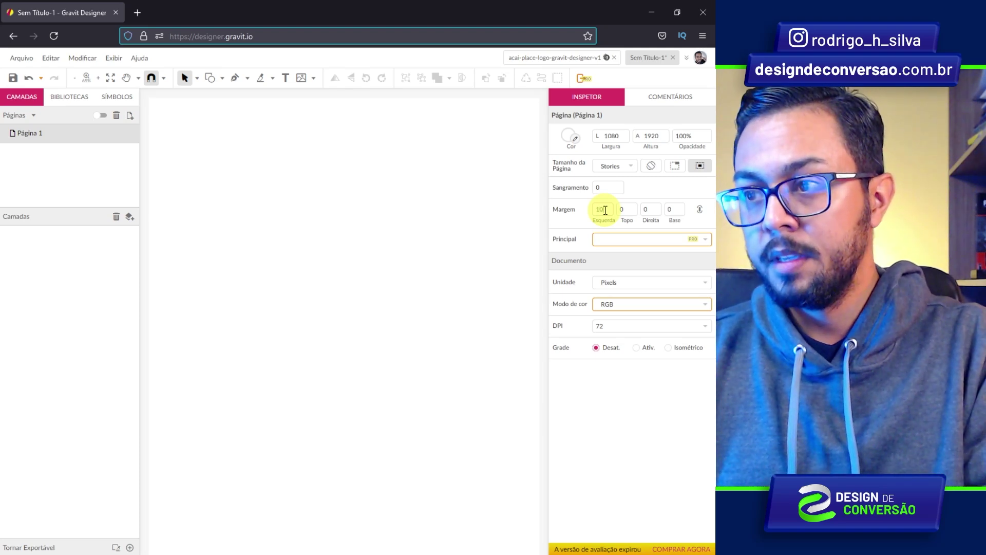
pyautogui.write('00')
pyautogui.press('Return')
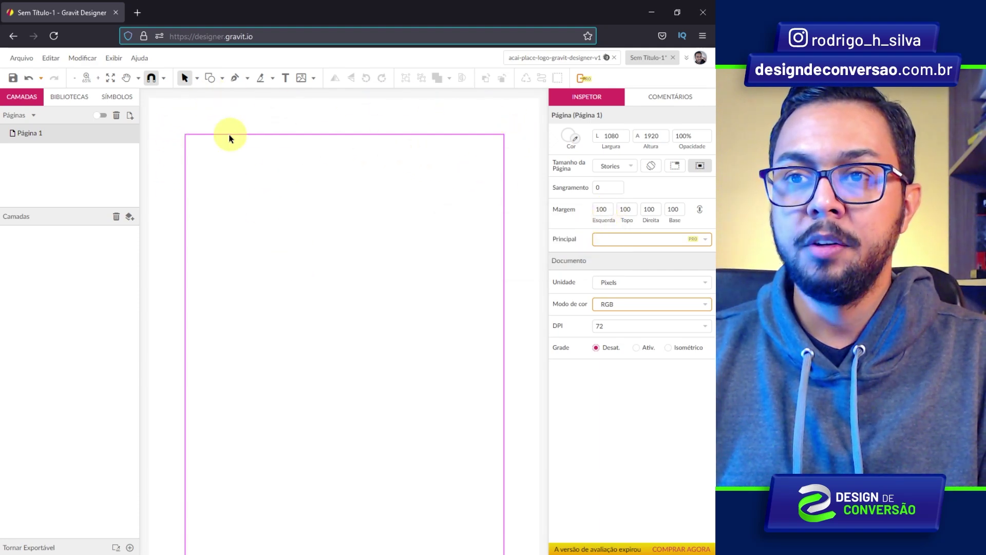
pyautogui.scroll(-4, 198, 209)
pyautogui.scroll(5, 198, 209)
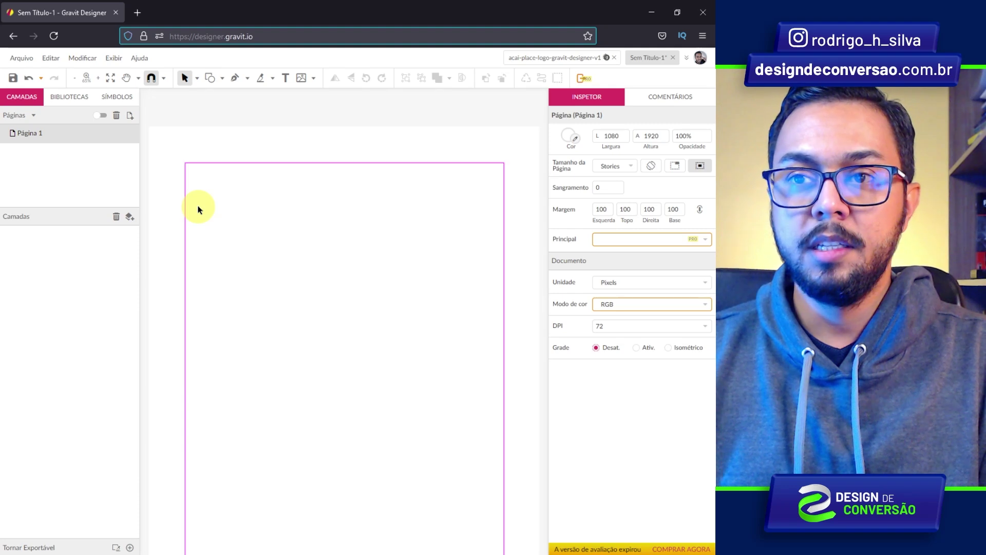
pyautogui.scroll(-2, 200, 208)
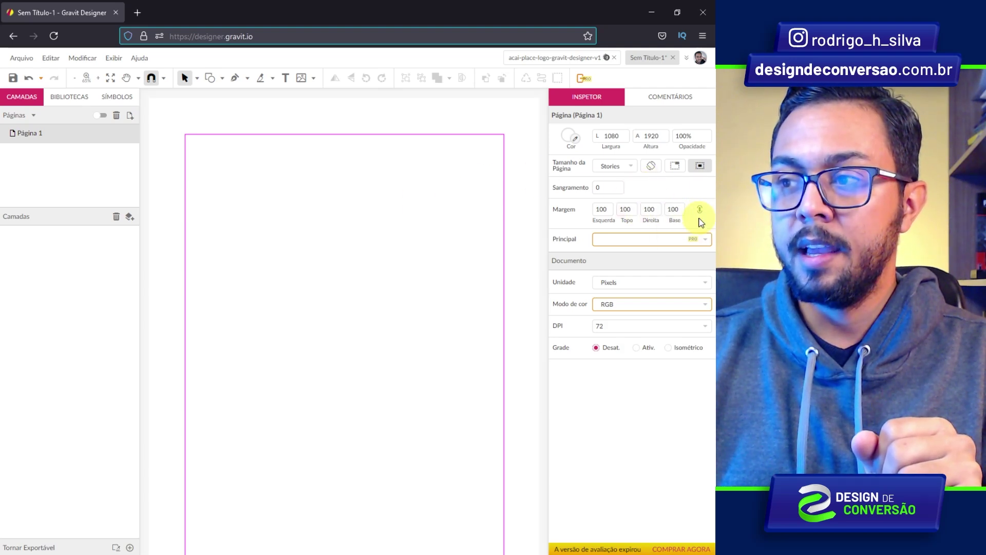
# Step: Try an independent top margin of 20 px on page 1 with the margins unlinked, and undo it
pyautogui.click(629, 209)
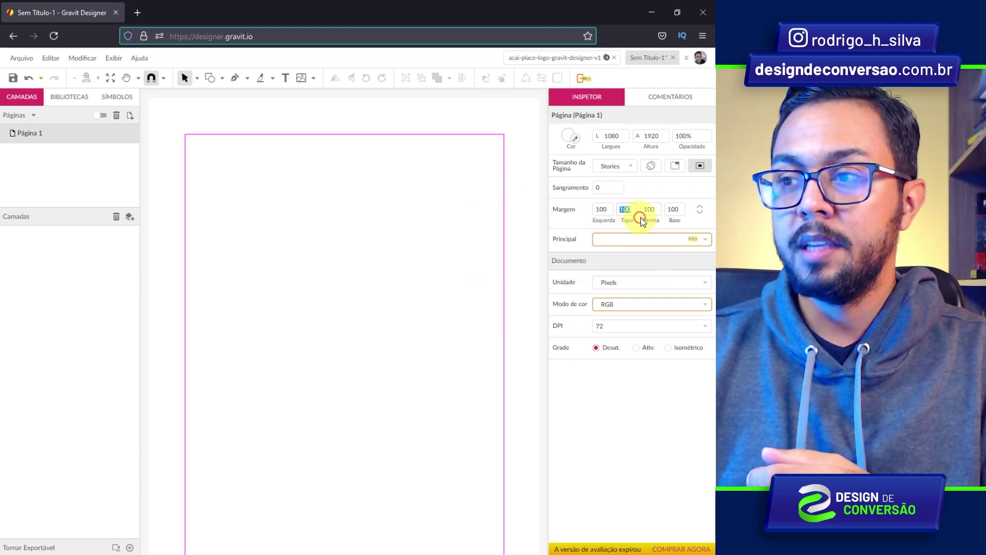
pyautogui.write('20')
pyautogui.press('Return')
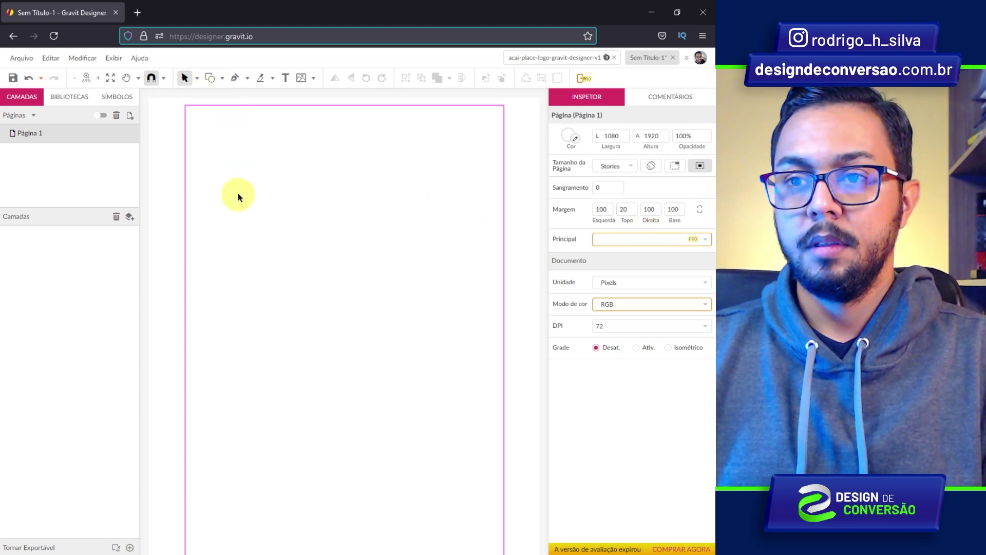
pyautogui.hotkey('ctrl', 'z')
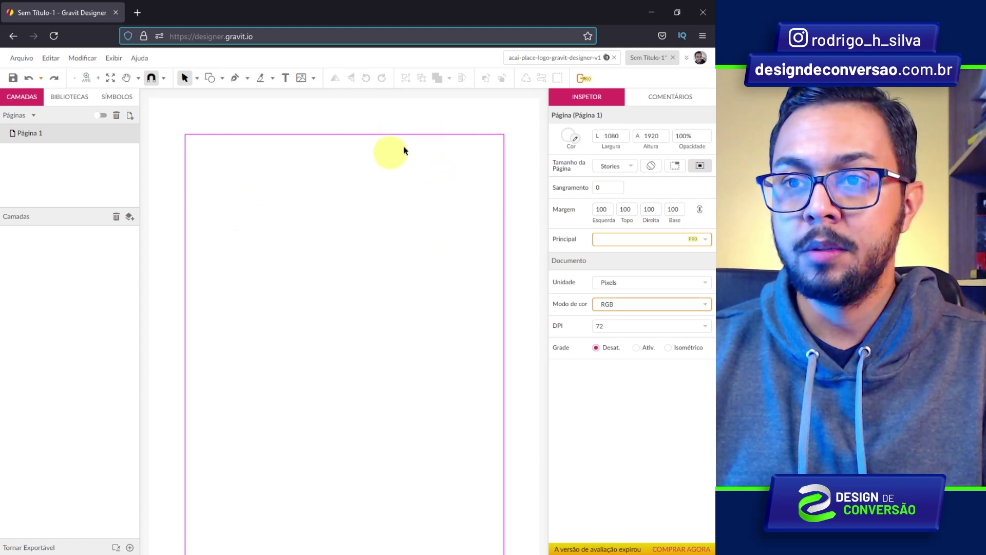
# Step: Look at the background colour options of page 1 and close them without choosing a colour
pyautogui.click(569, 138)
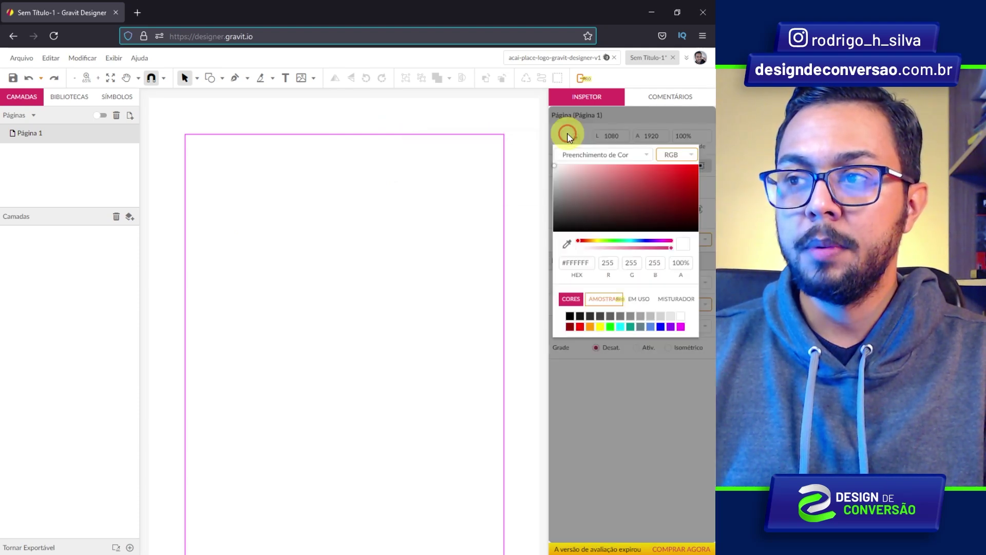
pyautogui.moveTo(591, 182); pyautogui.dragTo(511, 176)
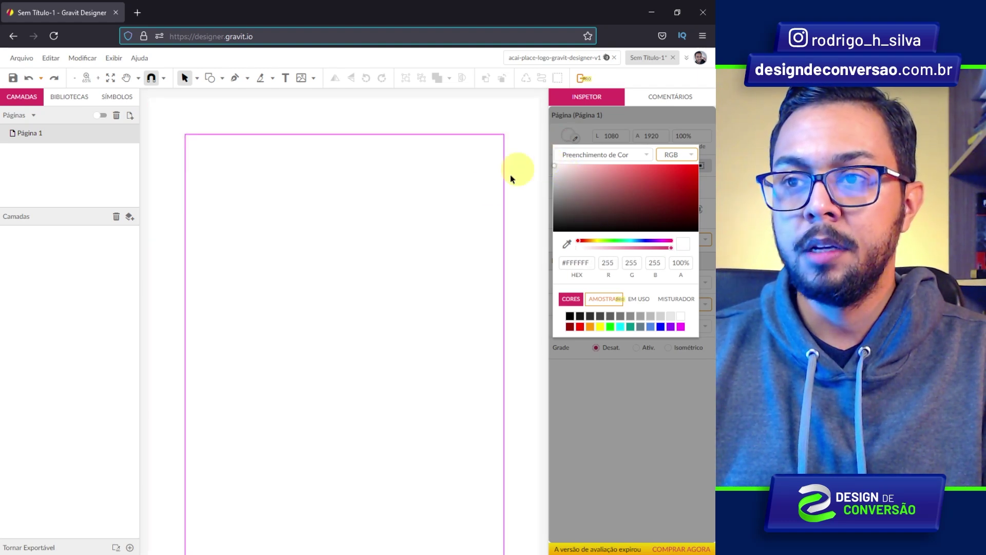
pyautogui.click(383, 188)
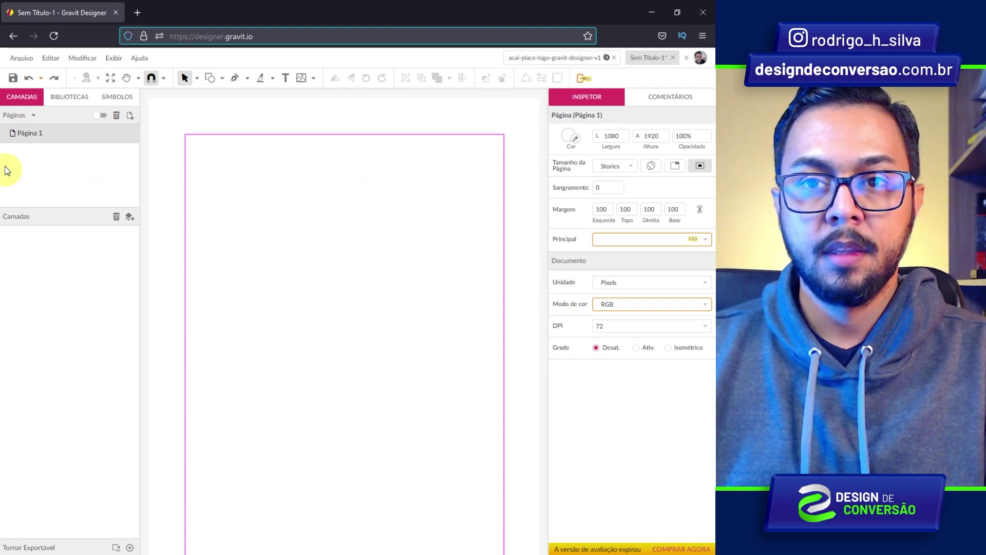
# Step: Add a second page to the document
pyautogui.click(131, 116)
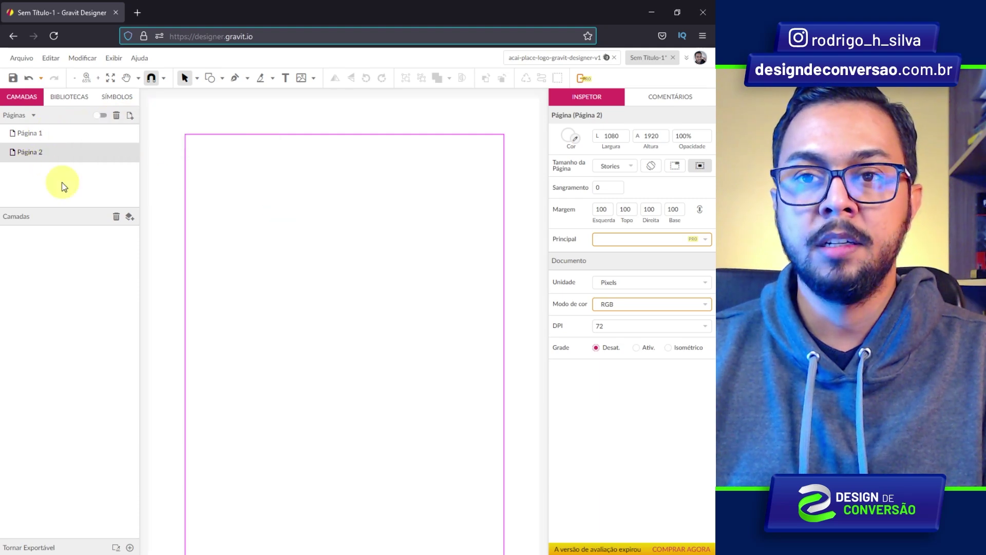
pyautogui.scroll(-2, 378, 265)
pyautogui.scroll(2, 349, 262)
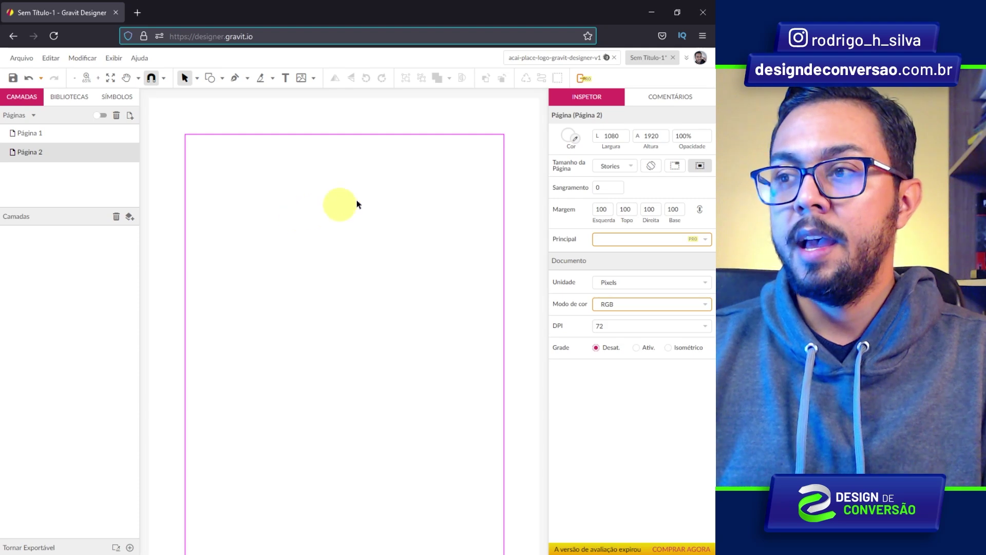
# Step: Set the size of page 2 to 960 px wide and 960 px high
pyautogui.doubleClick(620, 136)
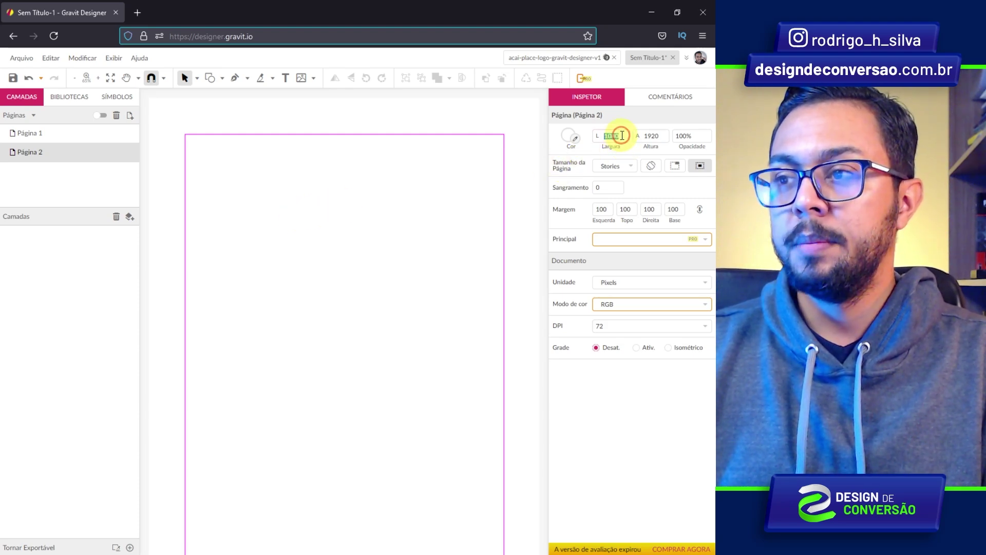
pyautogui.write('960')
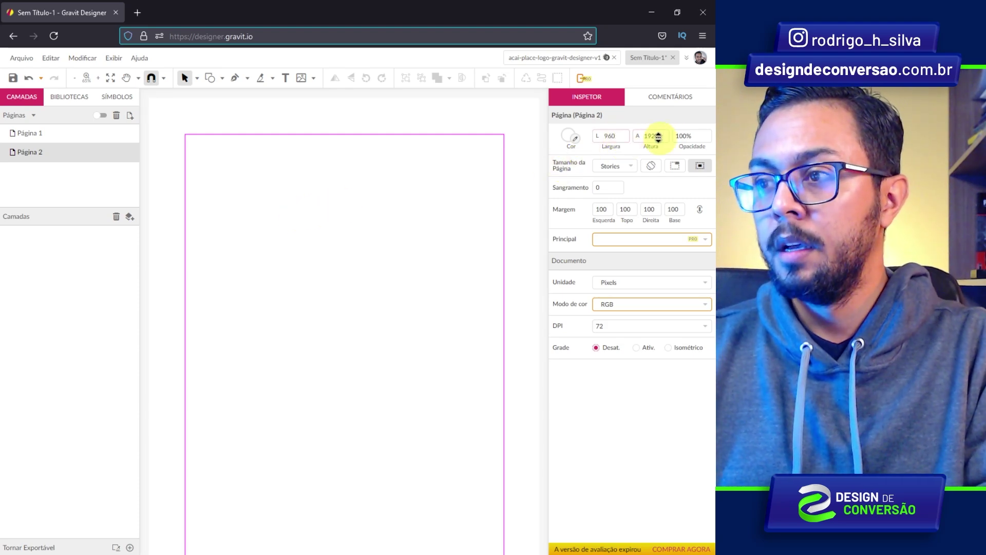
pyautogui.doubleClick(657, 137)
pyautogui.press('Return')
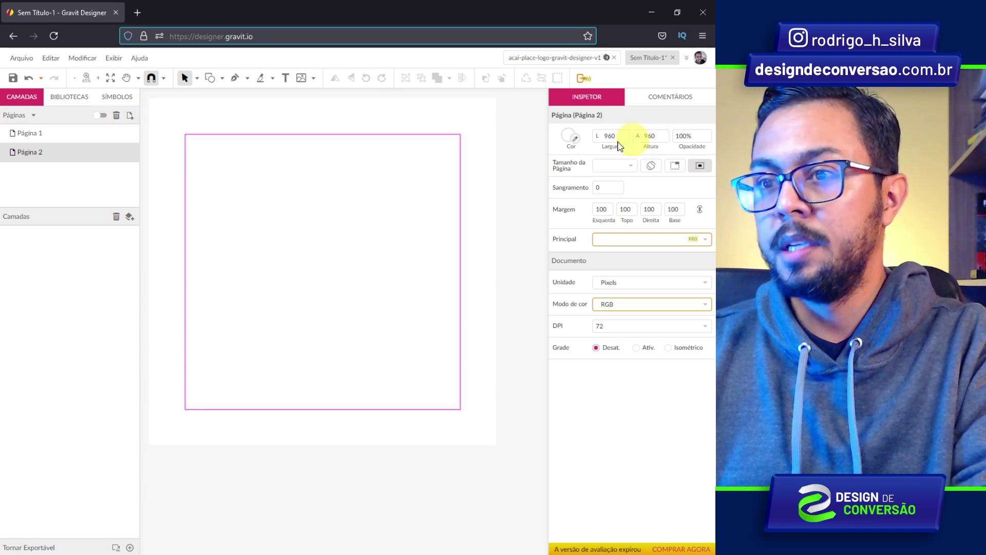
pyautogui.scroll(1, 295, 224)
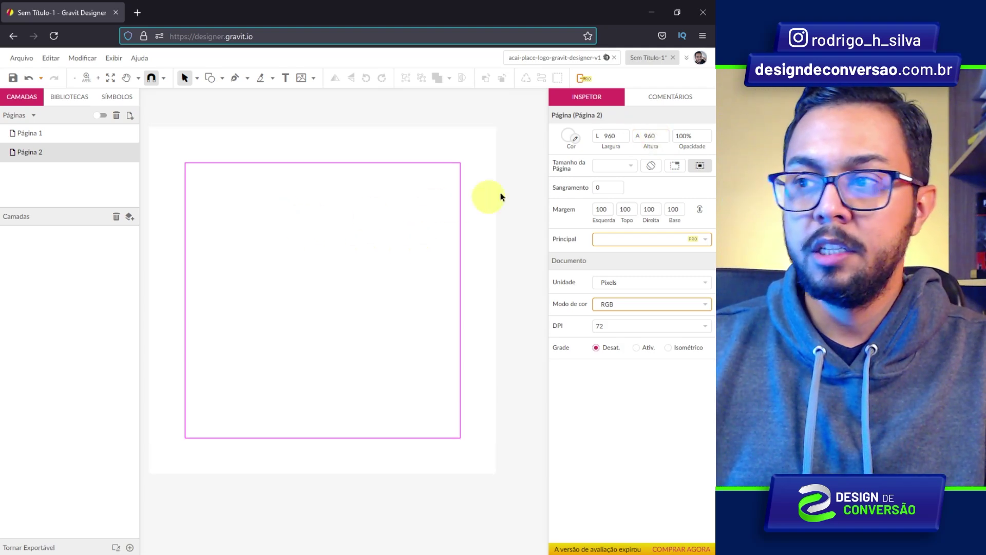
# Step: Set all four linked margins of page 2 to 50 px
pyautogui.doubleClick(602, 210)
pyautogui.write('50')
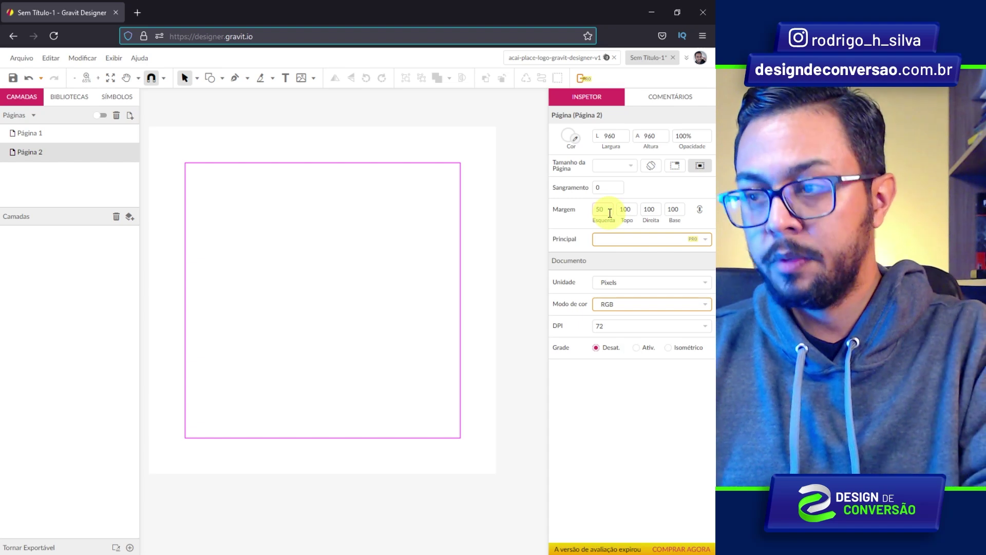
pyautogui.press('Return')
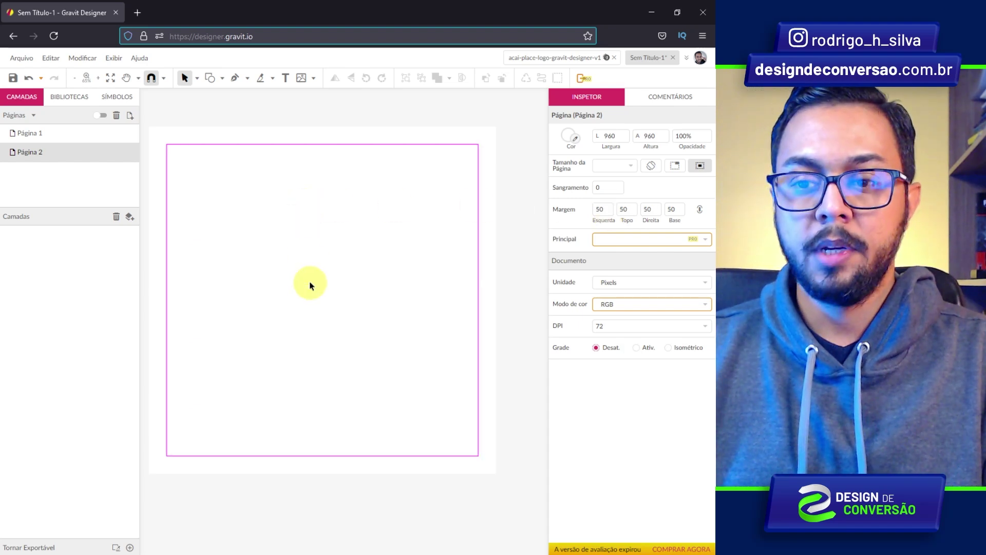
# Step: Switch between page 1 and page 2 to compare them, ending on page 1
pyautogui.click(66, 134)
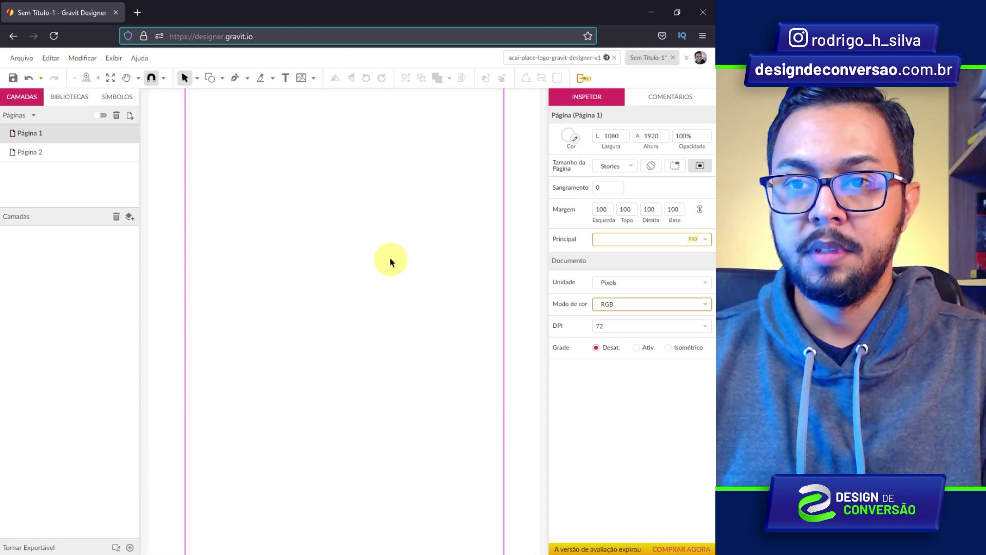
pyautogui.click(72, 159)
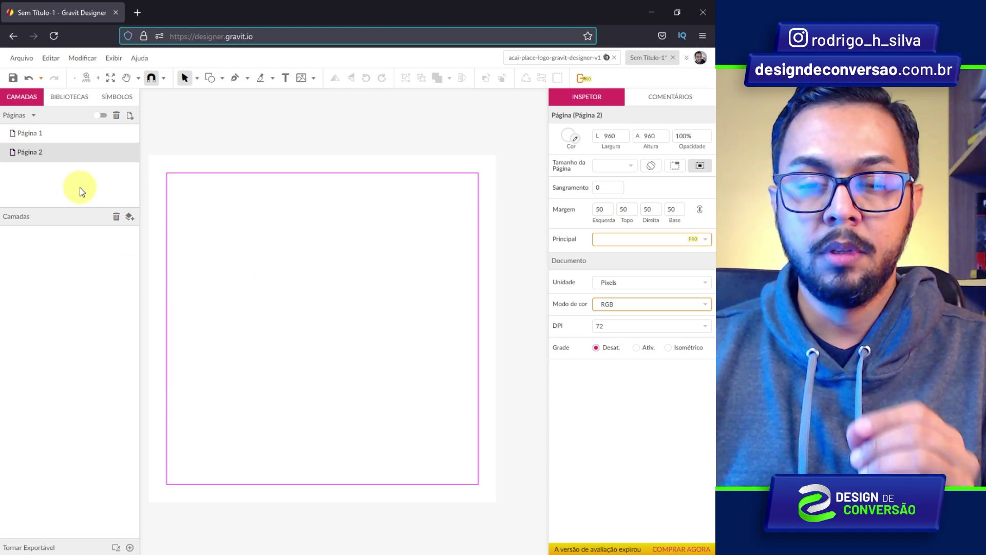
pyautogui.click(79, 139)
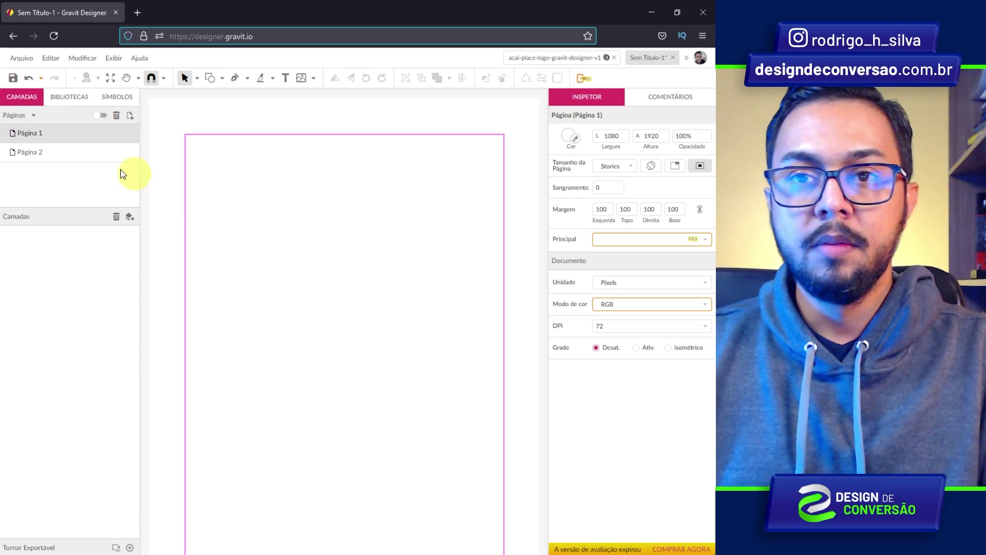
# Step: Turn on the display of all pages side by side on the canvas and select page 2
pyautogui.click(102, 116)
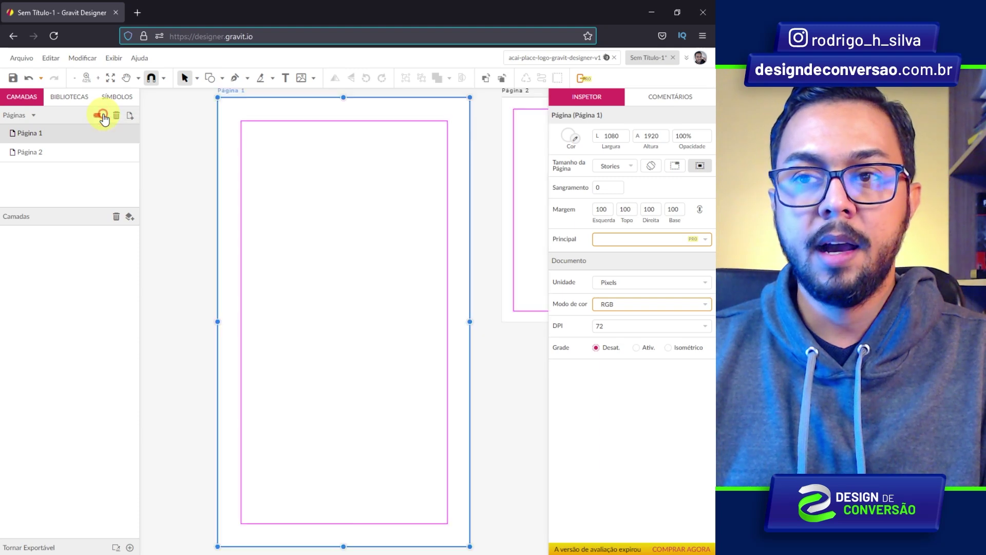
pyautogui.press('space')
pyautogui.moveTo(438, 264); pyautogui.dragTo(217, 280)
pyautogui.press('space')
pyautogui.moveTo(262, 226); pyautogui.dragTo(205, 227)
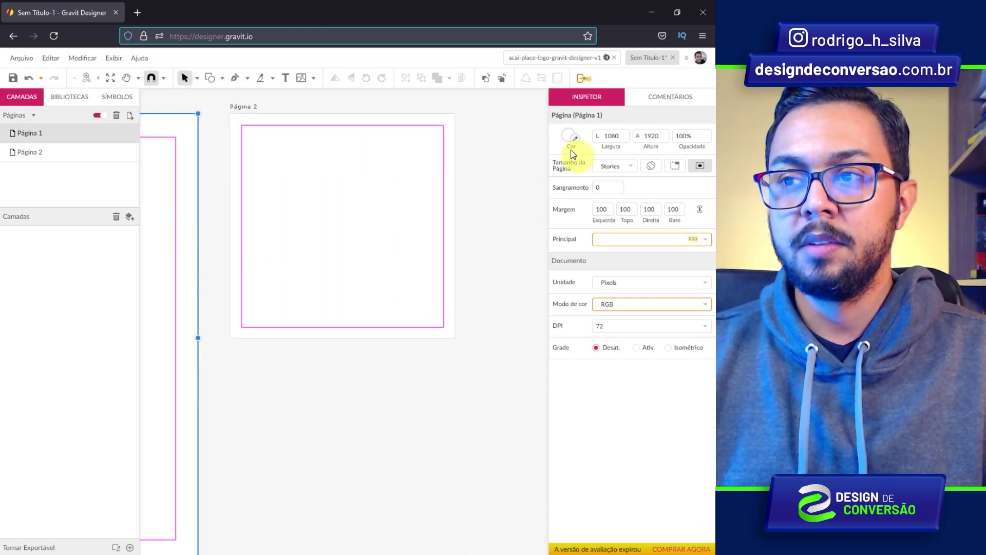
pyautogui.press('space')
pyautogui.moveTo(308, 216); pyautogui.dragTo(486, 215)
pyautogui.click(275, 232)
pyautogui.press('space')
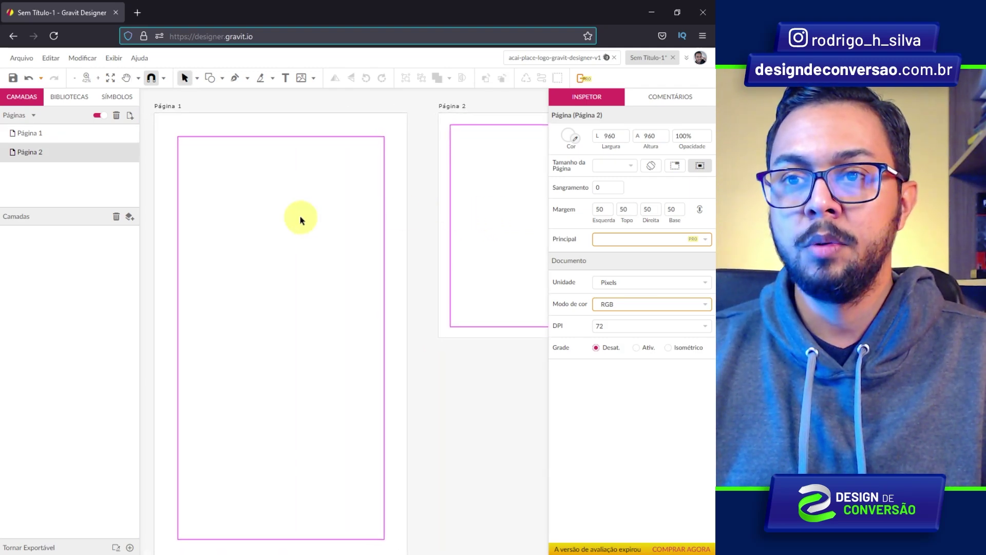
# Step: Delete page 1 from the document and restore it
pyautogui.click(300, 220)
pyautogui.click(68, 132)
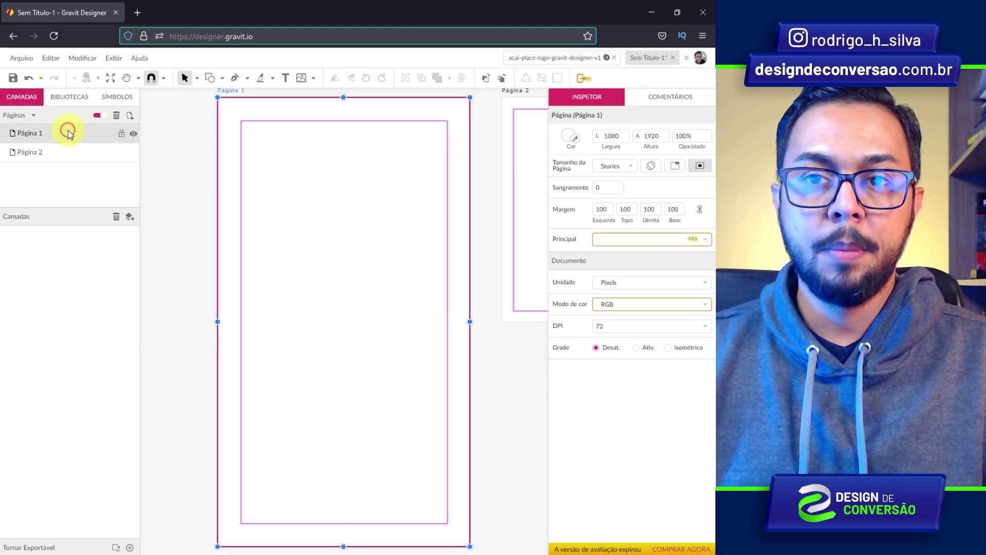
pyautogui.click(117, 116)
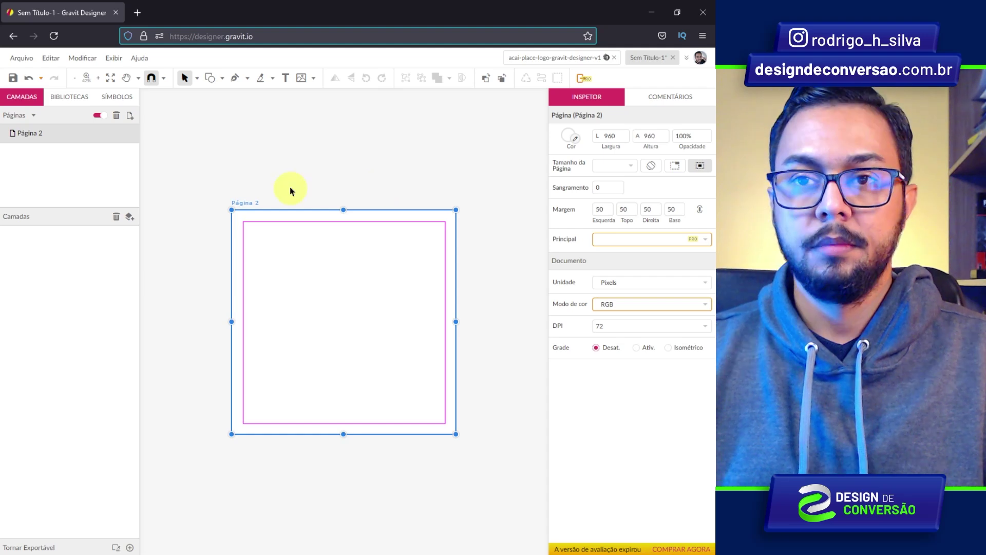
pyautogui.moveTo(234, 266); pyautogui.dragTo(347, 178)
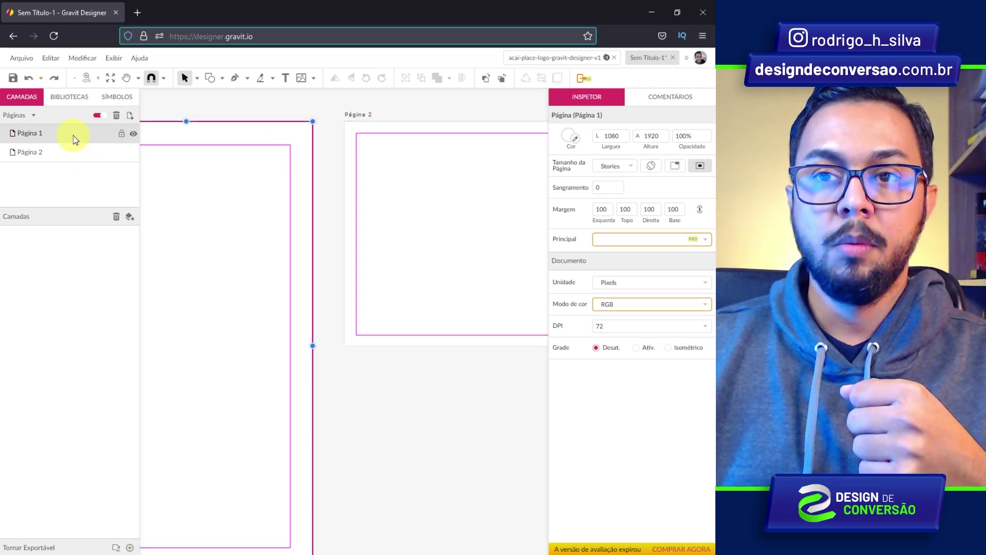
# Step: Hide page 1 and show it again, and lock it to try moving it on the canvas
pyautogui.click(133, 134)
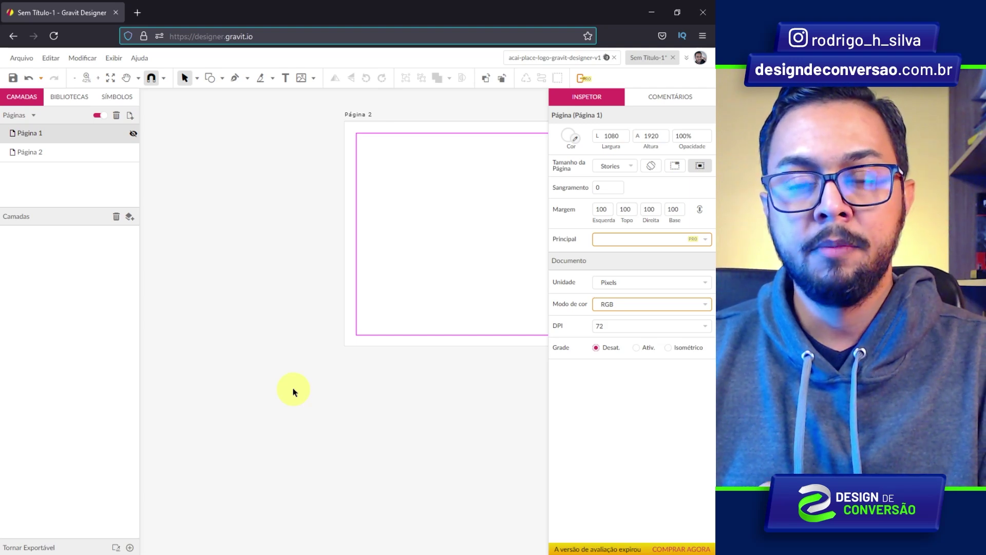
pyautogui.click(134, 134)
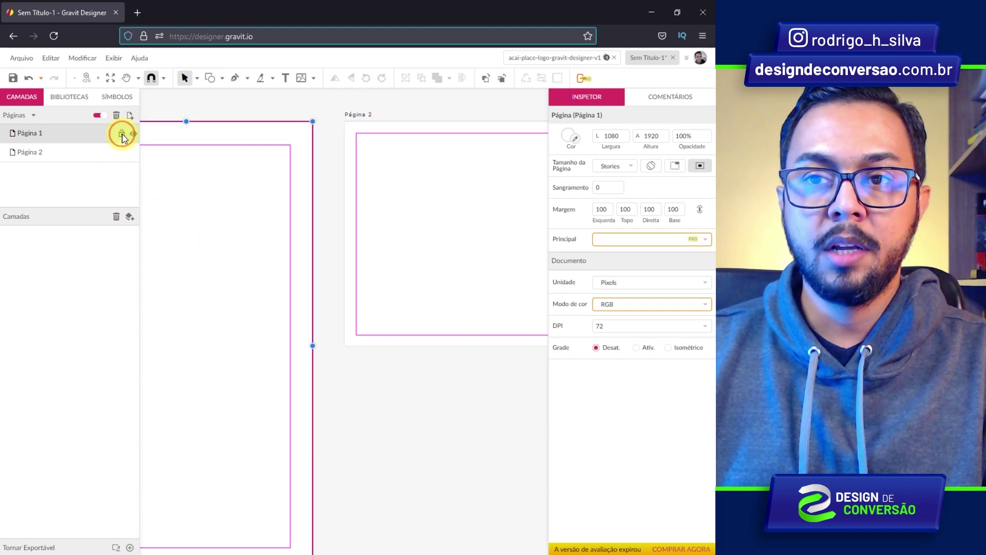
pyautogui.click(122, 134)
pyautogui.moveTo(251, 268); pyautogui.dragTo(338, 327)
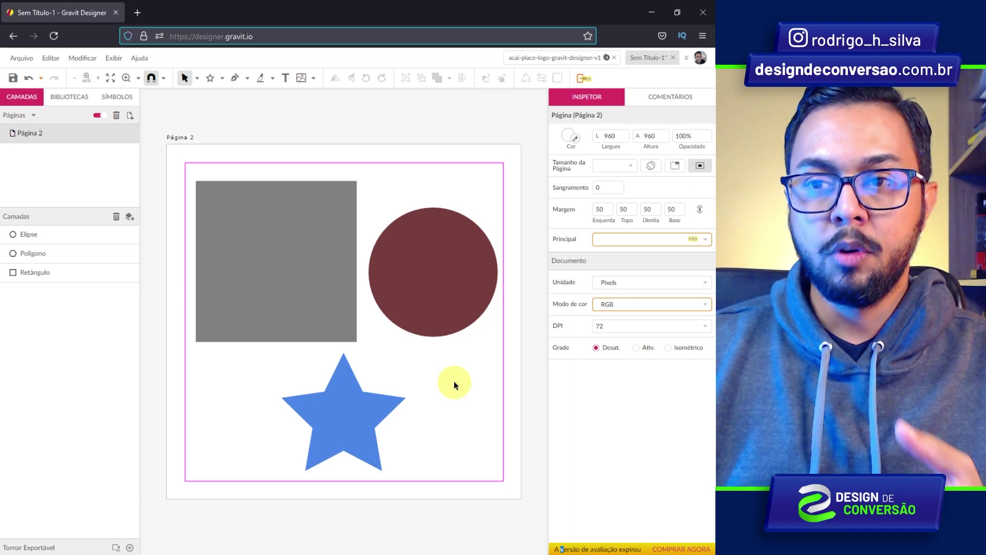
# Step: Move the blue star and the dark red circle onto the grey square, centring both on it
pyautogui.click(281, 250)
pyautogui.click(398, 264)
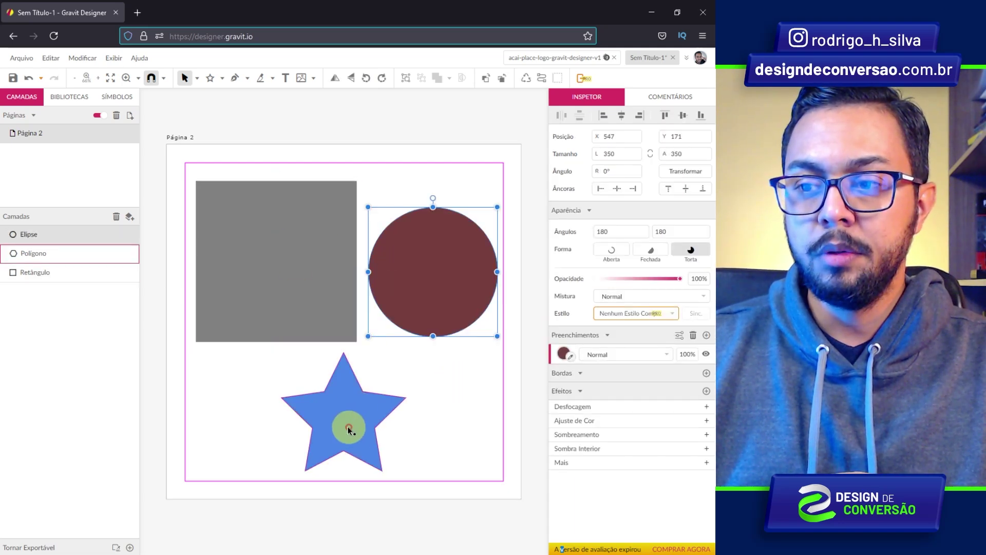
pyautogui.click(343, 424)
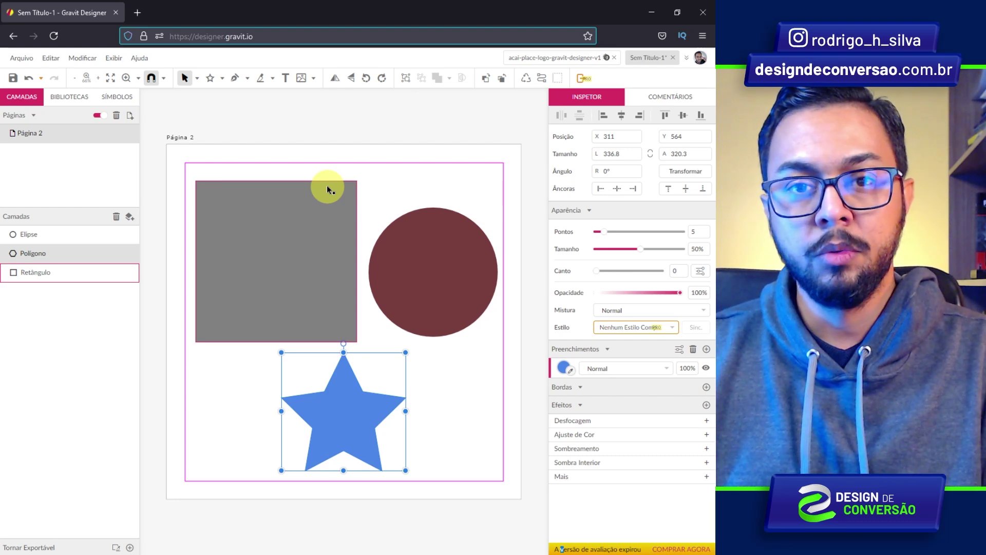
pyautogui.moveTo(372, 425); pyautogui.dragTo(295, 264)
pyautogui.moveTo(464, 258); pyautogui.dragTo(307, 246)
pyautogui.click(389, 230)
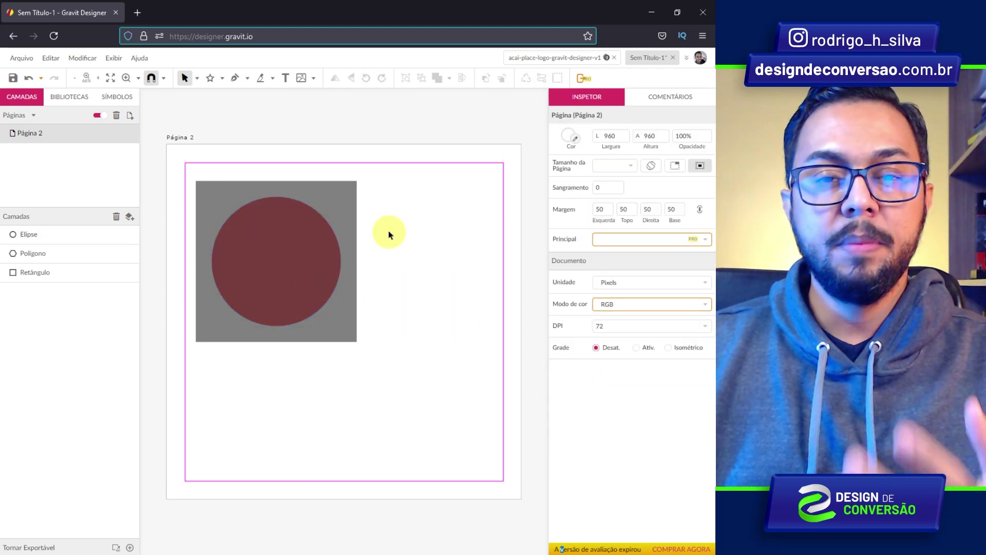
# Step: Move the circle off the grey square to expose the star, and undo the move
pyautogui.click(273, 224)
pyautogui.moveTo(274, 224); pyautogui.dragTo(363, 385)
pyautogui.hotkey('ctrl', 'z')
pyautogui.hotkey('ctrl', 'z')
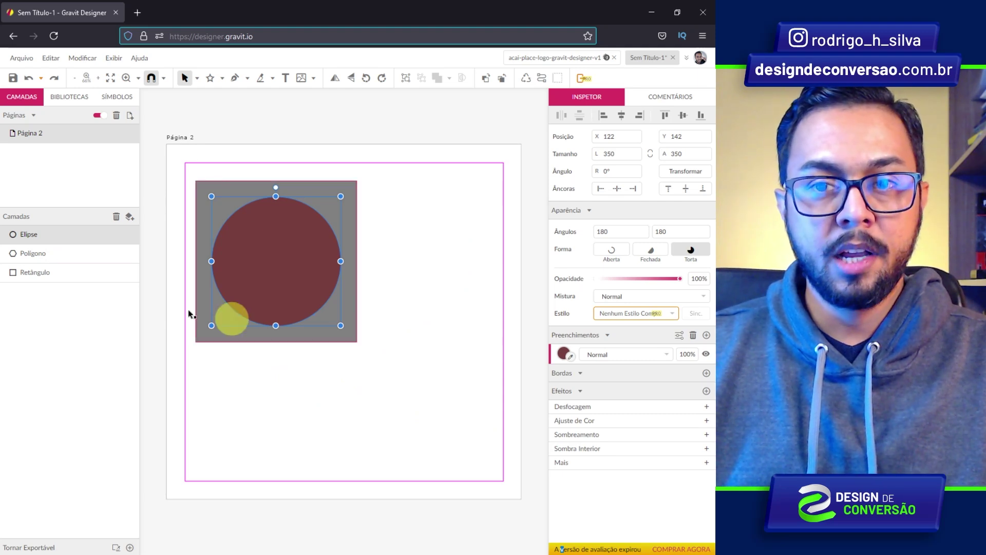
# Step: Select the hidden star by its Polígono layer, shift it out from behind the circle, and undo the moves
pyautogui.click(60, 262)
pyautogui.press('Right')
pyautogui.press('Right')
pyautogui.press('Right')
pyautogui.press('Right')
pyautogui.press('Right')
pyautogui.press('Right')
pyautogui.press('Right')
pyautogui.press('Right')
pyautogui.press('Right')
pyautogui.press('Right')
pyautogui.press('Right')
pyautogui.press('Right')
pyautogui.press('Right')
pyautogui.press('Right')
pyautogui.press('Right')
pyautogui.press('Right')
pyautogui.press('Right')
pyautogui.press('Right')
pyautogui.press('Right')
pyautogui.press('Right')
pyautogui.press('Right')
pyautogui.press('Right')
pyautogui.press('Right')
pyautogui.press('Right')
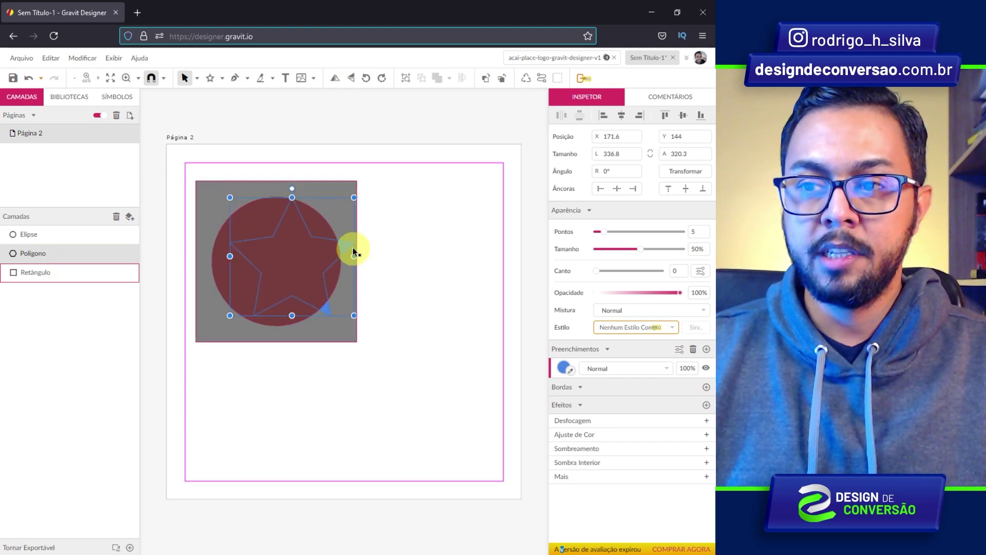
pyautogui.moveTo(346, 245); pyautogui.dragTo(492, 245)
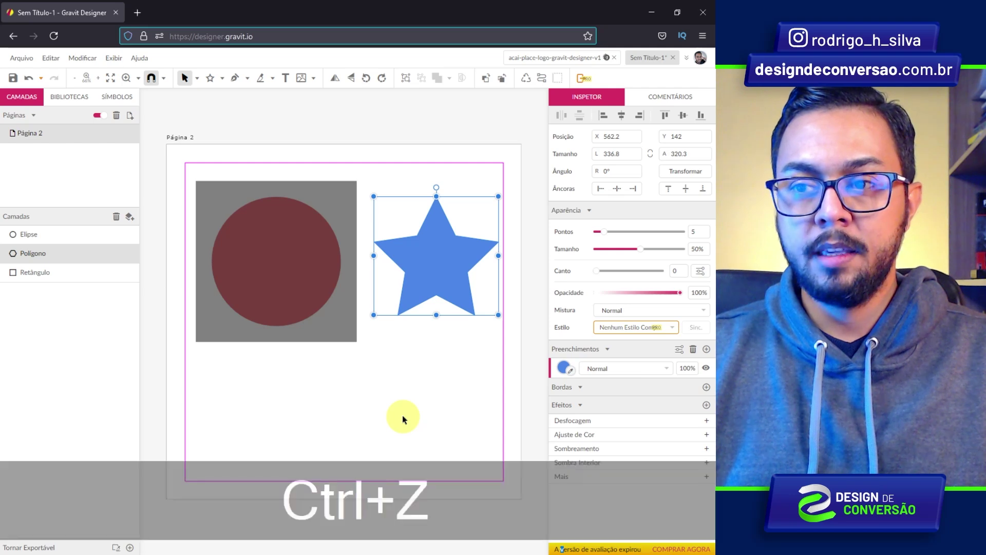
pyautogui.hotkey('ctrl', 'z')
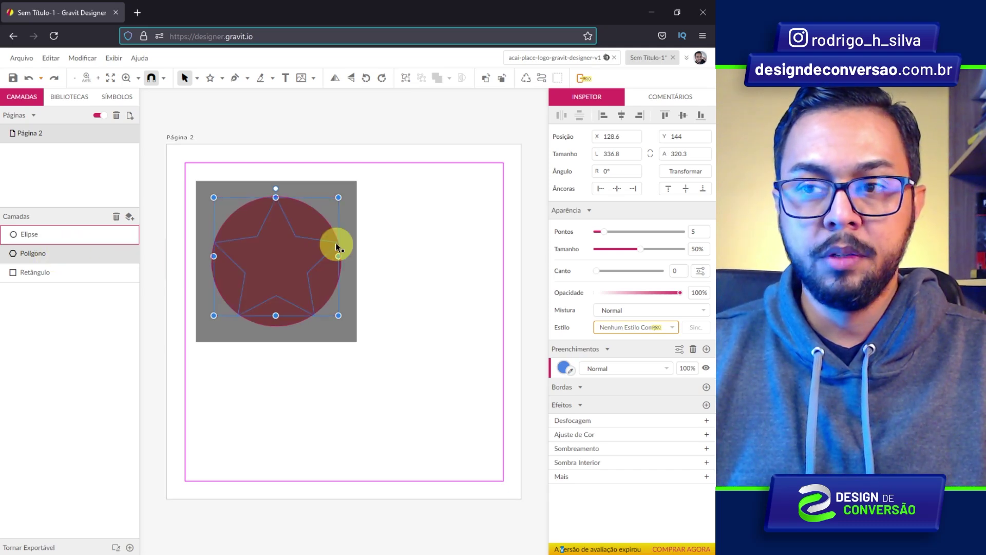
# Step: Place the Polígono layer above the Elipse layer, and test moving the star on the canvas, undoing that move
pyautogui.moveTo(59, 257); pyautogui.dragTo(60, 236)
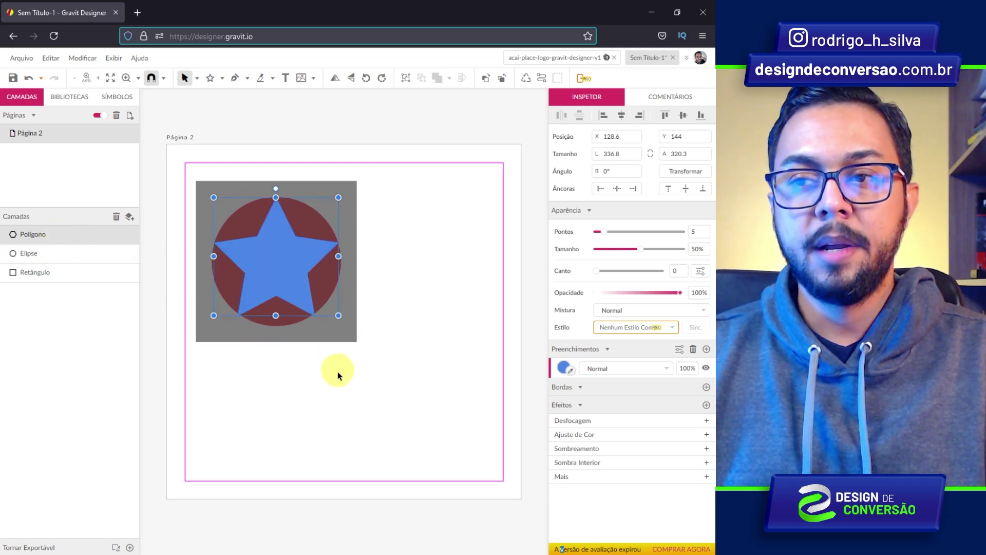
pyautogui.click(279, 253)
pyautogui.moveTo(279, 253); pyautogui.dragTo(445, 262)
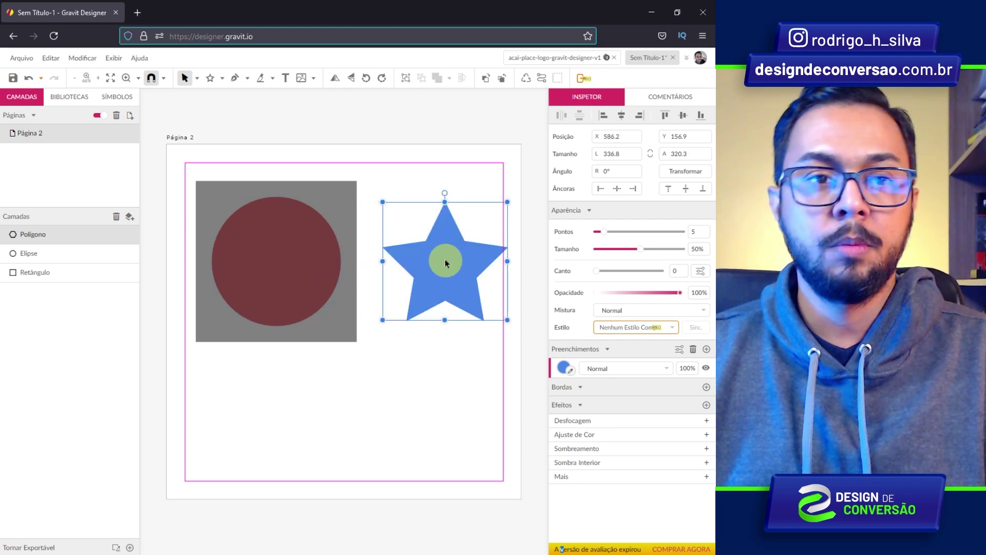
pyautogui.hotkey('ctrl', 'z')
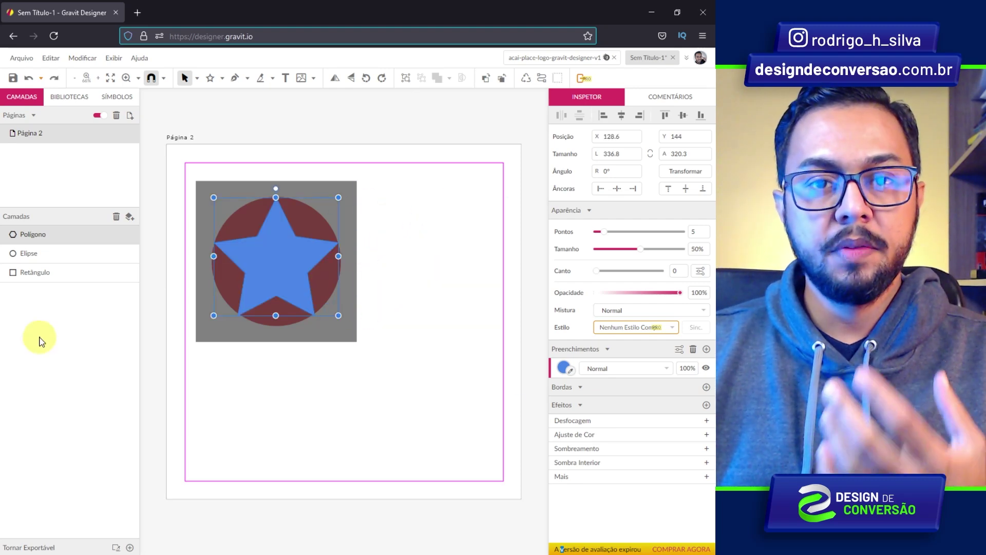
pyautogui.click(288, 264)
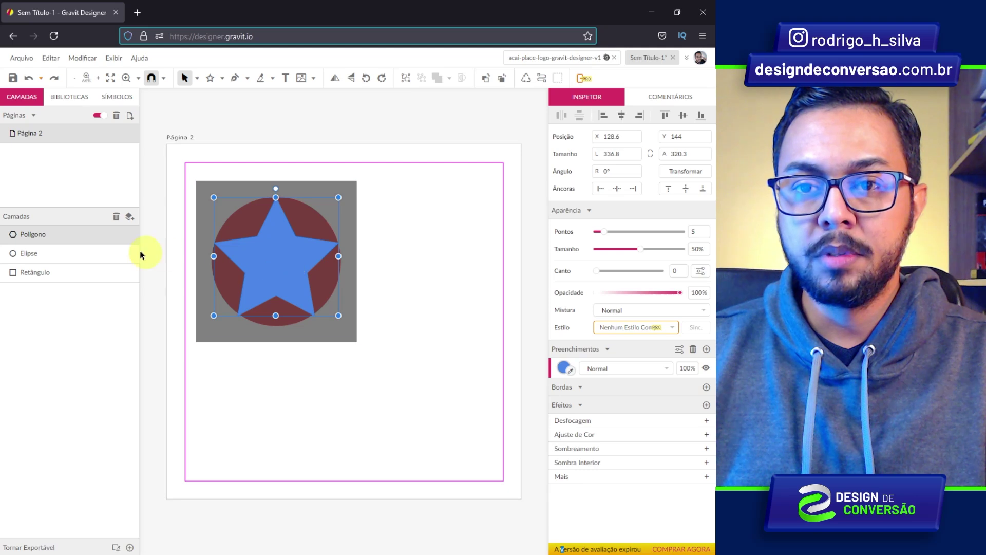
pyautogui.click(269, 244)
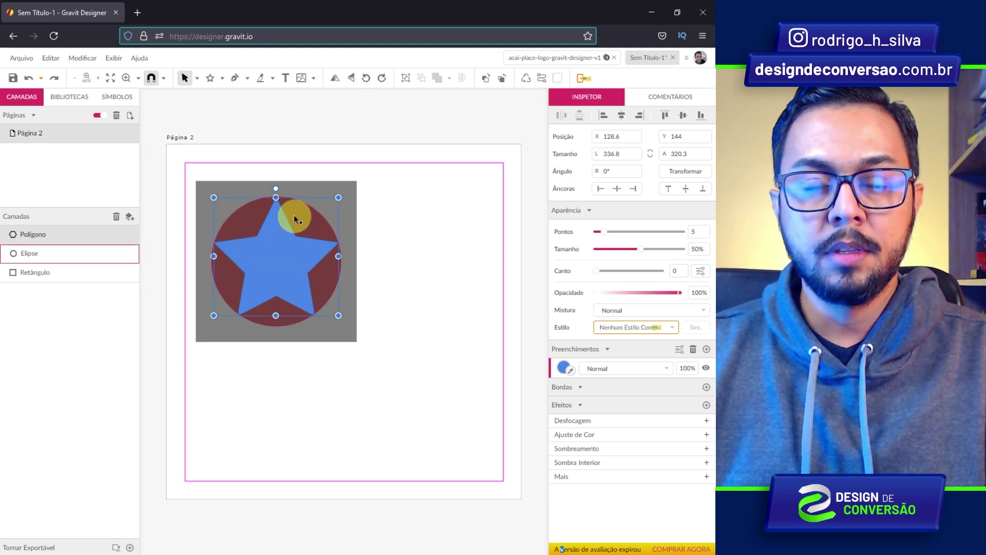
# Step: Hide the Elipse layer and show it again
pyautogui.click(60, 255)
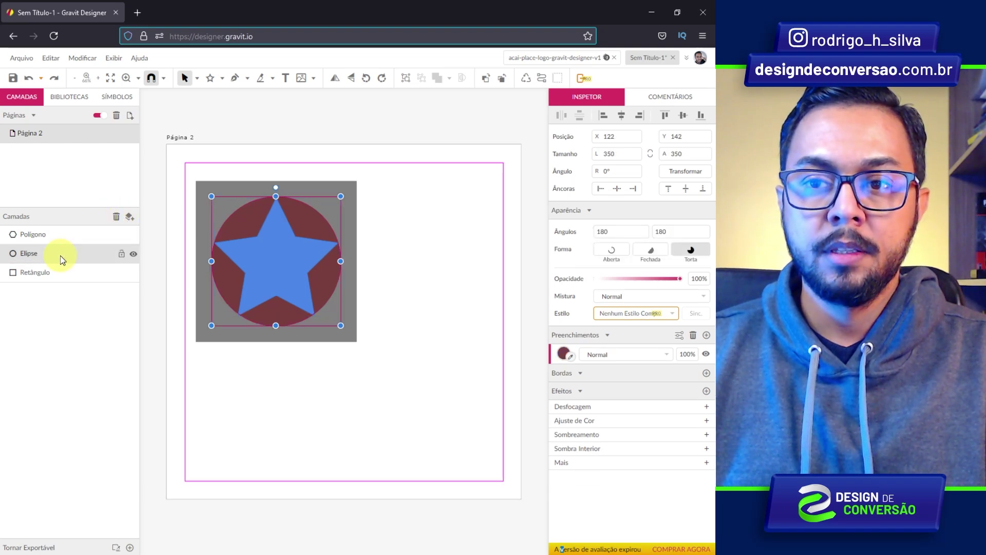
pyautogui.click(133, 255)
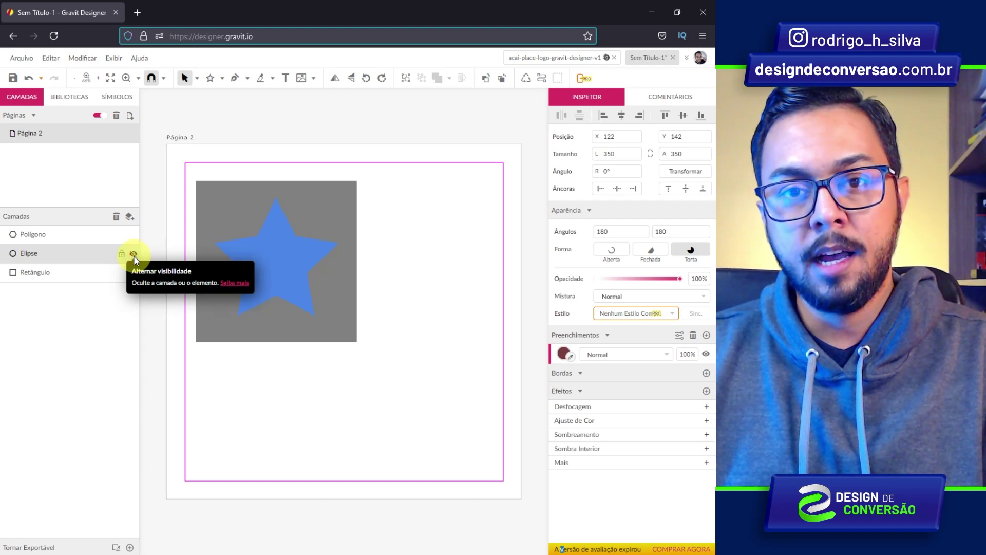
pyautogui.click(133, 255)
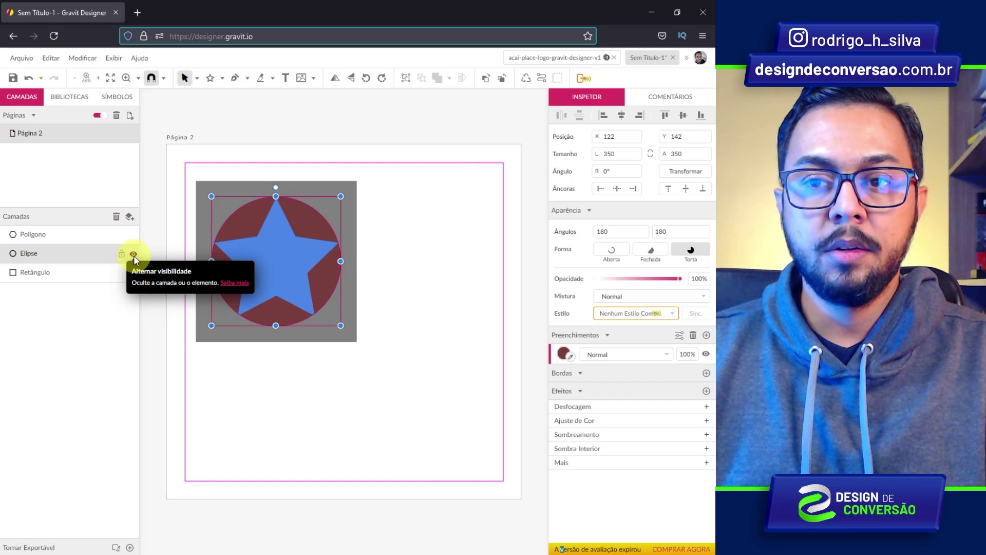
# Step: Lock the circle, test moving the grey square beneath it, undo the move and unlock the circle
pyautogui.click(121, 255)
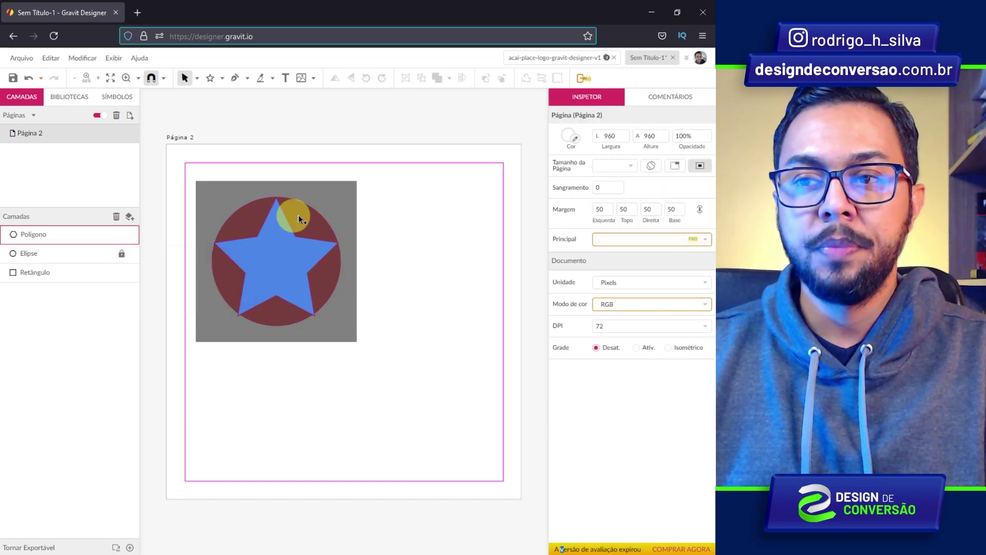
pyautogui.moveTo(322, 214); pyautogui.dragTo(359, 216)
pyautogui.hotkey('ctrl', 'z')
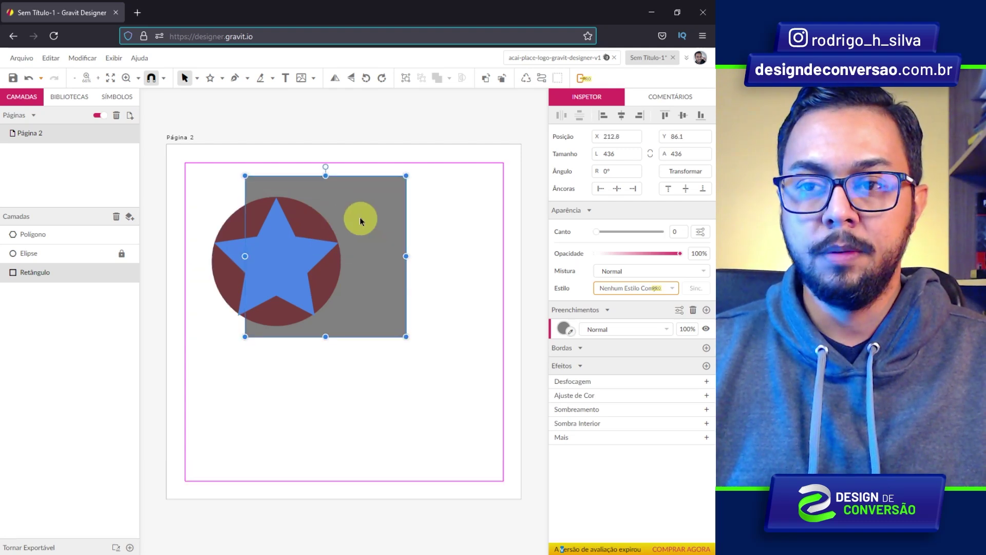
pyautogui.hotkey('ctrl', 'z')
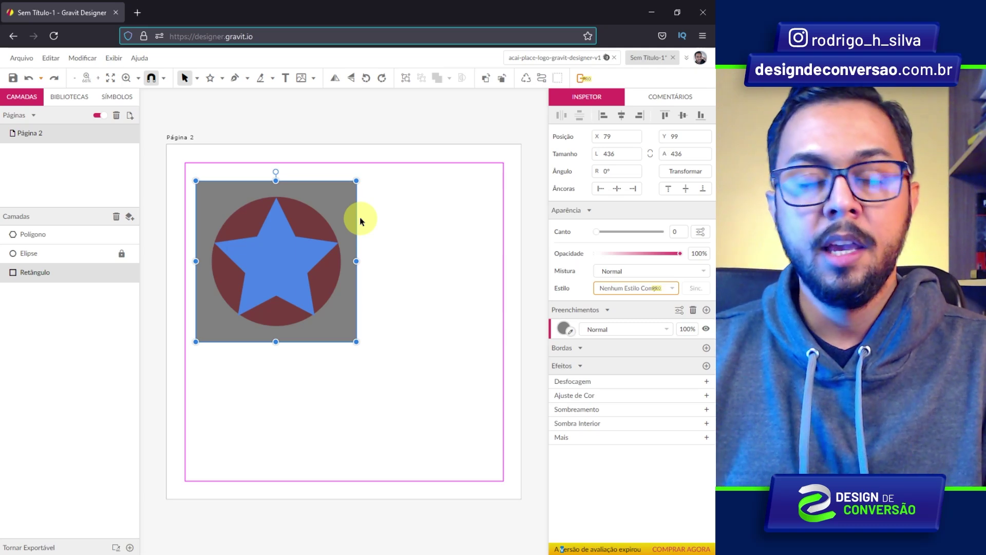
pyautogui.click(122, 255)
pyautogui.click(67, 260)
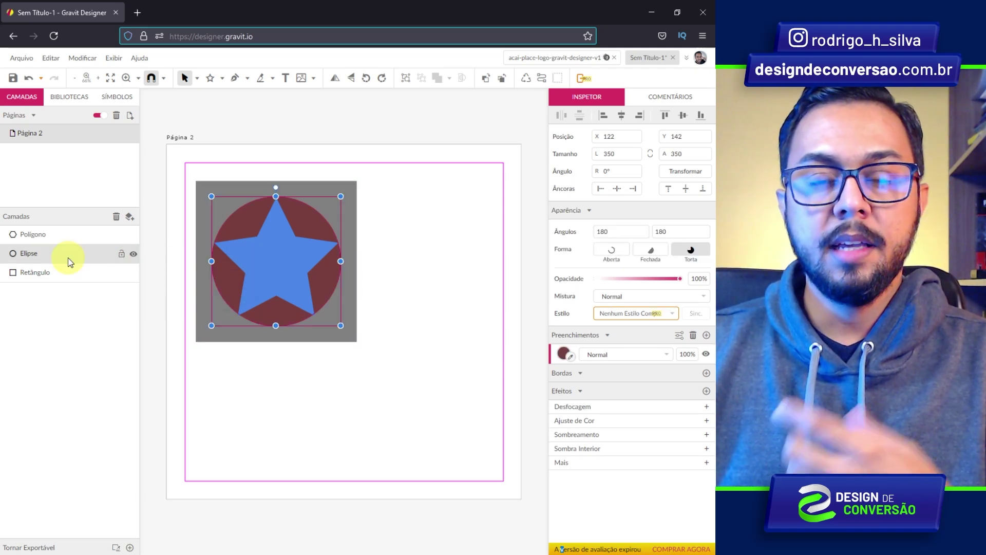
# Step: Delete the grey square (Retângulo) and undo the deletion
pyautogui.click(227, 186)
pyautogui.hotkey('ctrl', 'z')
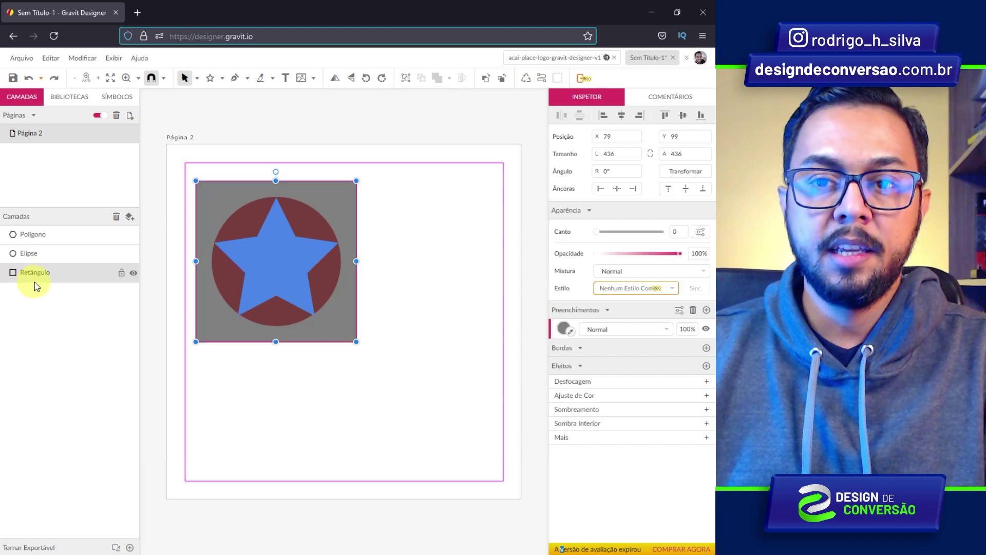
pyautogui.click(116, 216)
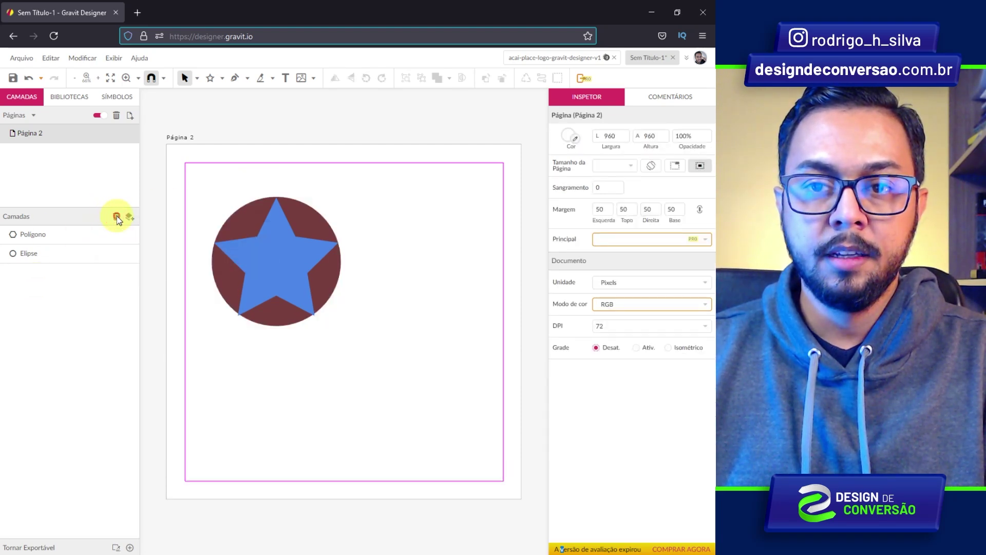
pyautogui.hotkey('ctrl', 'z')
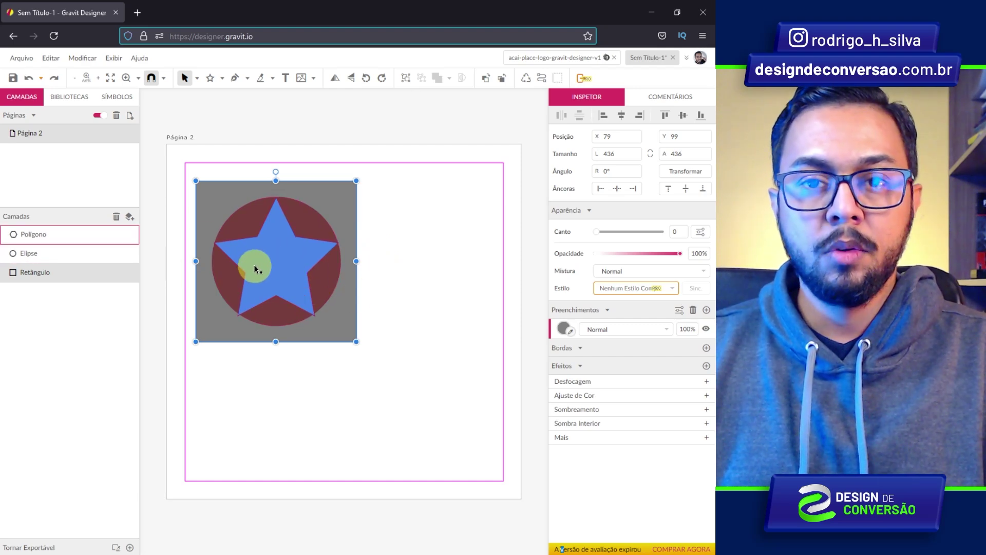
# Step: Examine the circle's Organizar options and the list of available selection tools
pyautogui.click(308, 212)
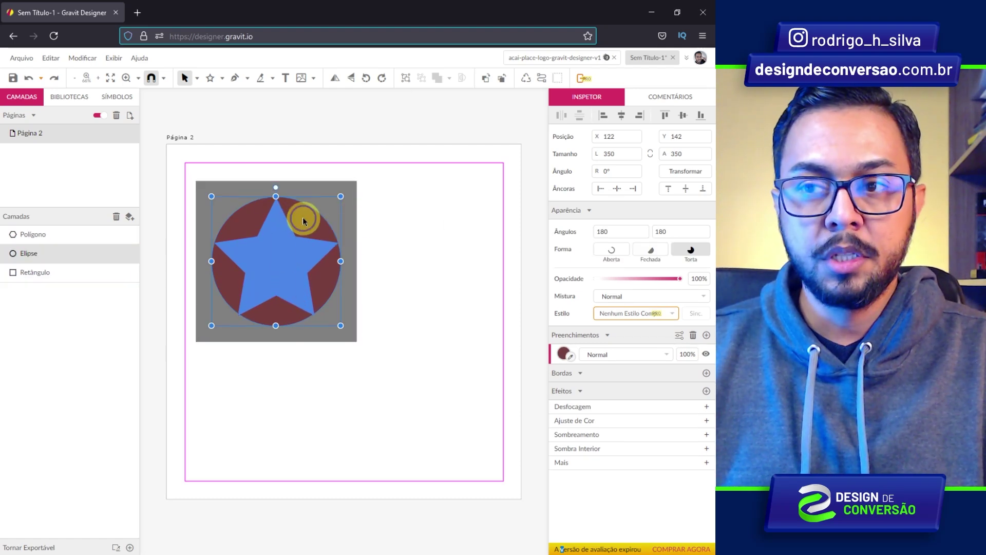
pyautogui.rightClick(303, 217)
pyautogui.moveTo(334, 264)
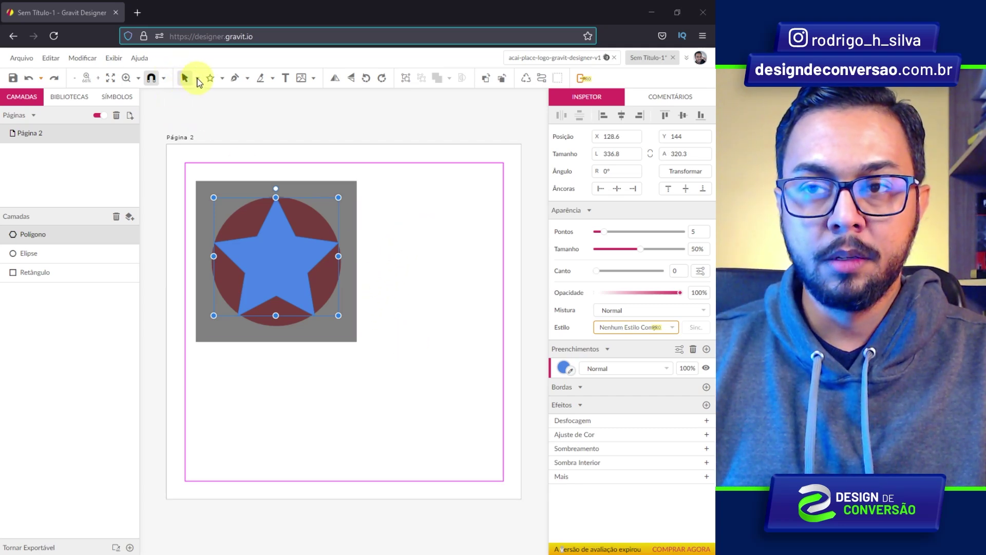
pyautogui.click(197, 78)
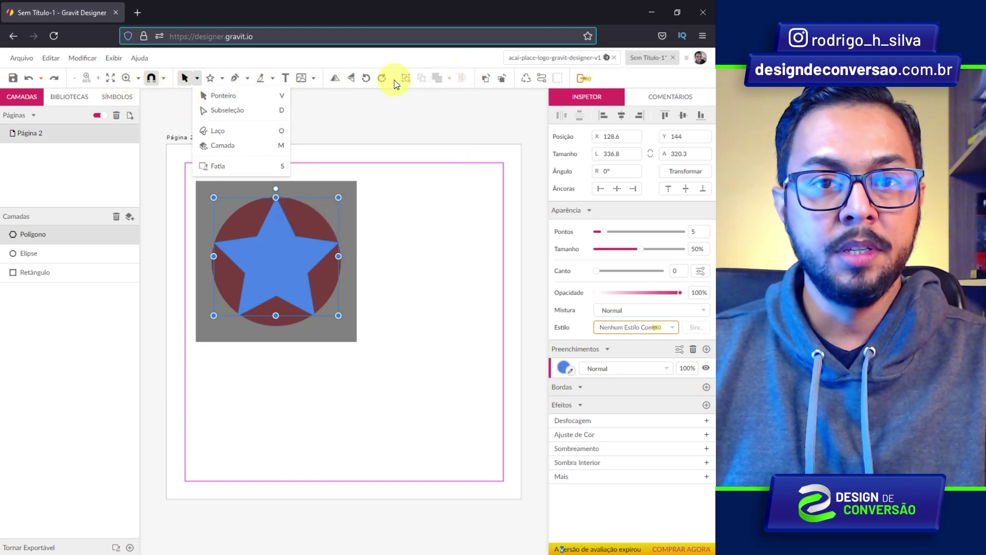
pyautogui.click(393, 257)
# Step: Review the star's Organizar options and send the star one level back, behind the circle
pyautogui.click(286, 255)
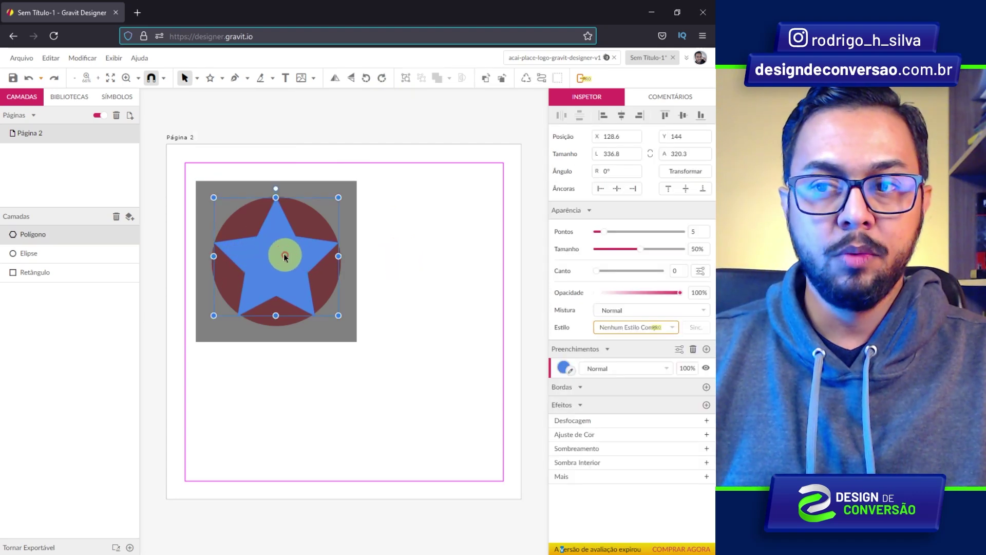
pyautogui.rightClick(286, 256)
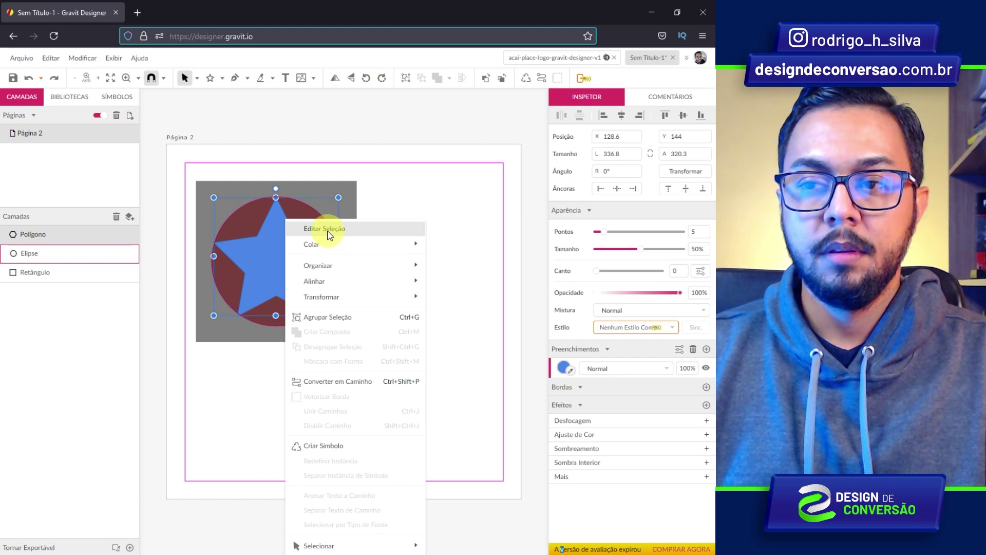
pyautogui.moveTo(344, 267)
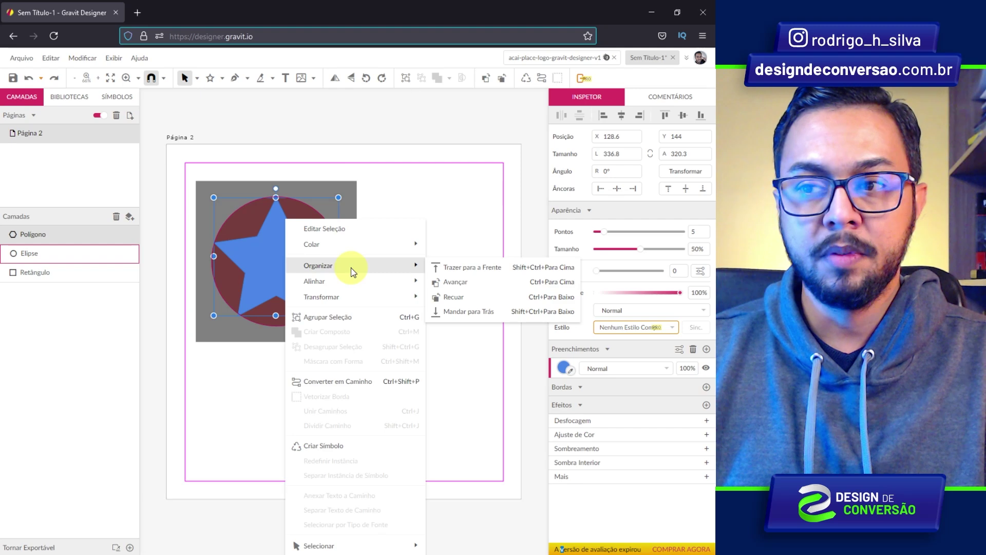
pyautogui.moveTo(385, 268)
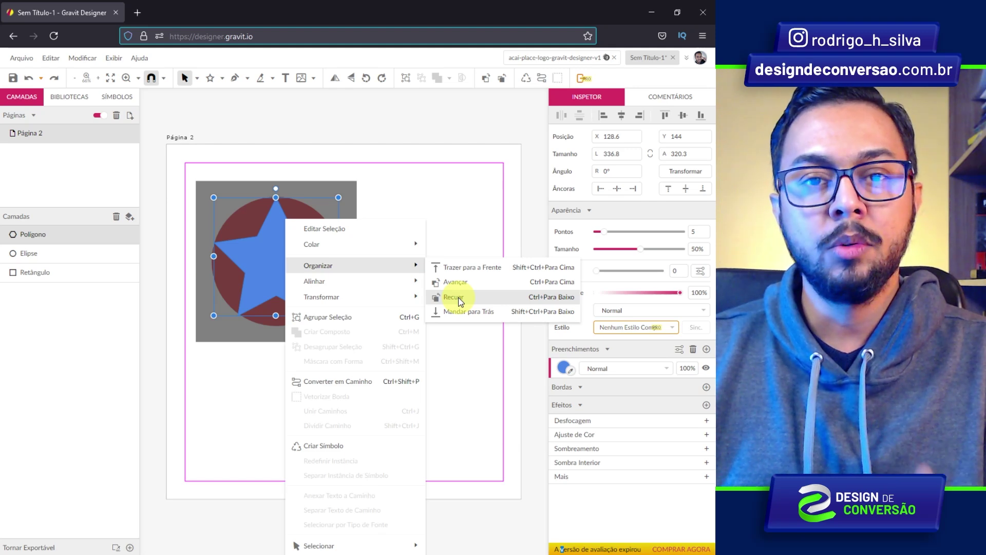
pyautogui.click(275, 239)
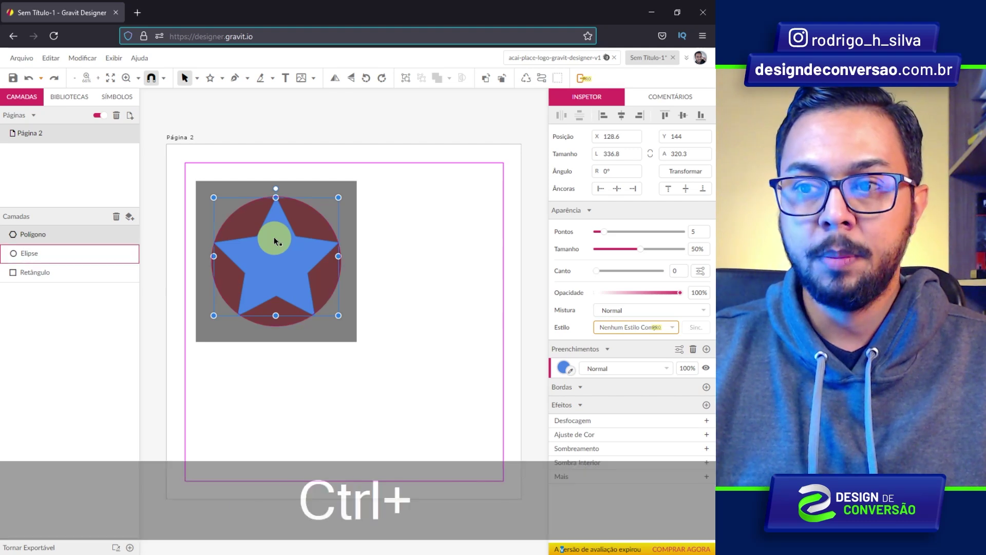
pyautogui.hotkey('ctrl', 'Down')
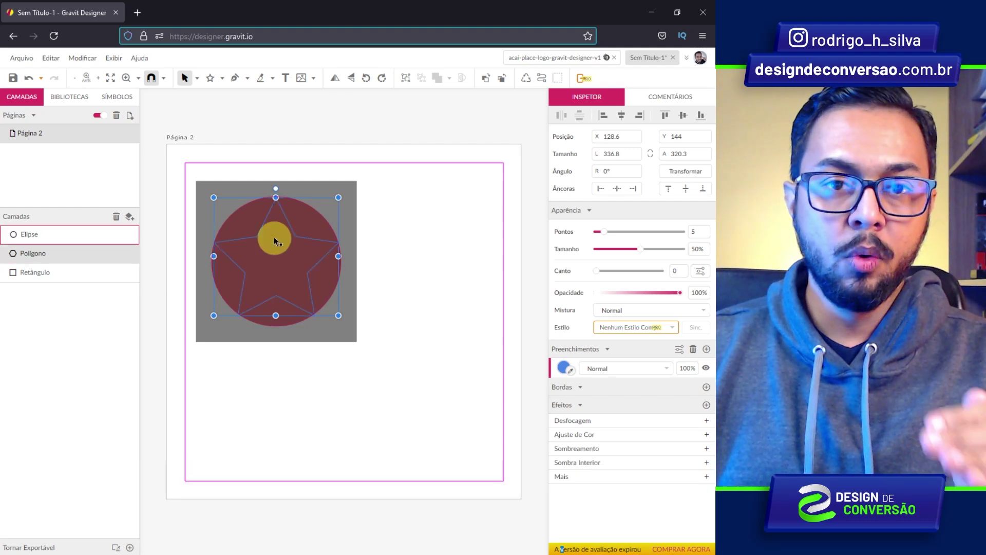
# Step: Nudge the star 80 px to the right in 10 px increments
pyautogui.hotkey('shift', 'Right')
pyautogui.hotkey('shift', 'Right')
pyautogui.hotkey('shift', 'Right')
pyautogui.hotkey('shift', 'Right')
pyautogui.hotkey('shift', 'Right')
pyautogui.hotkey('shift', 'Right')
pyautogui.hotkey('shift', 'Right')
pyautogui.hotkey('shift', 'Right')
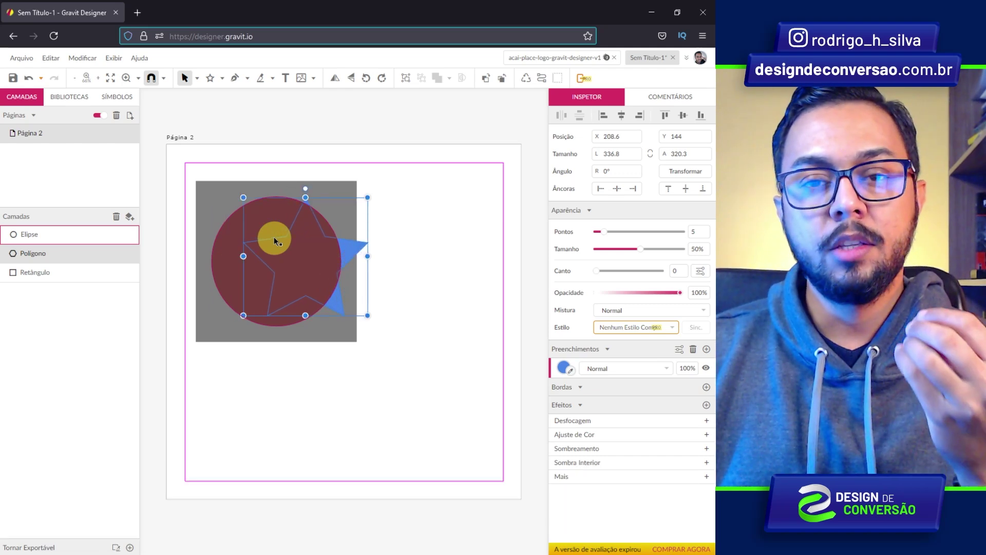
# Step: Undo all the star's nudges and its move behind the circle
pyautogui.hotkey('ctrl', 'z')
pyautogui.hotkey('ctrl', 'z')
pyautogui.hotkey('ctrl', 'z')
pyautogui.hotkey('ctrl', 'z')
pyautogui.hotkey('ctrl', 'z')
pyautogui.hotkey('ctrl', 'z')
pyautogui.hotkey('ctrl', 'z')
pyautogui.hotkey('ctrl', 'z')
pyautogui.hotkey('ctrl', 'z')
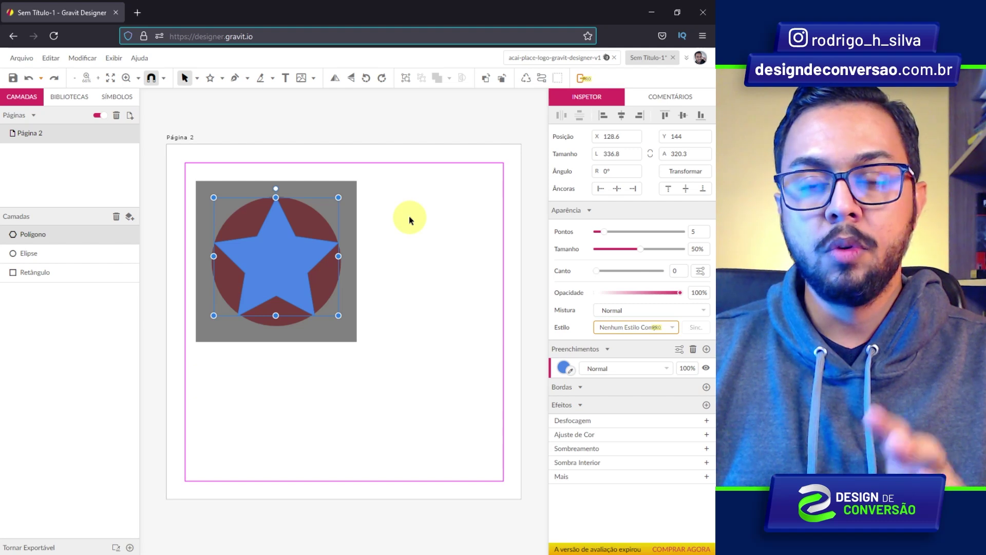
# Step: Copy and paste the star, move the copy to the right of the grey square, and delete it
pyautogui.hotkey('ctrl', 'c')
pyautogui.hotkey('ctrl', 'v')
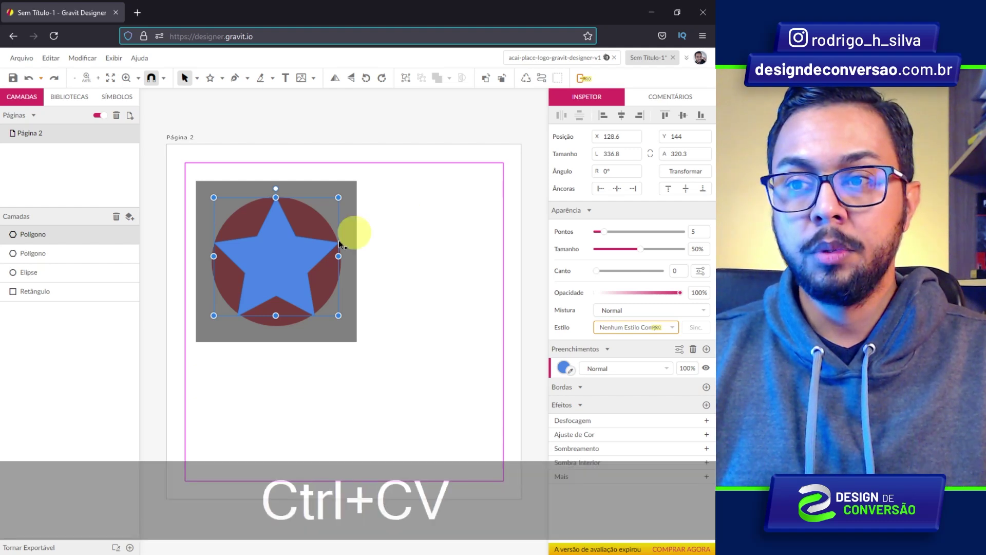
pyautogui.moveTo(276, 252); pyautogui.dragTo(417, 251)
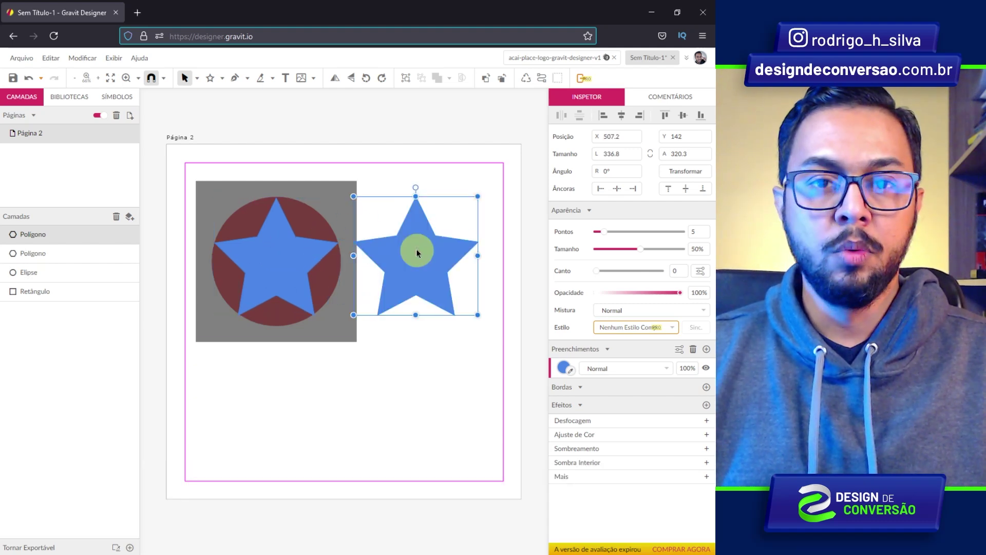
pyautogui.press('Delete')
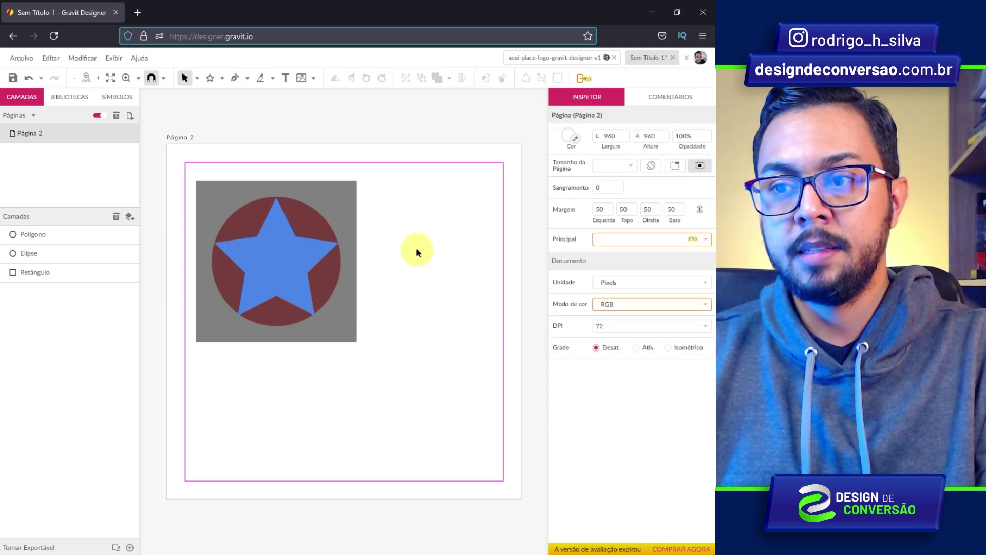
# Step: Duplicate the star with the Duplicar command, move the duplicate beside the grey square, and delete it
pyautogui.click(258, 257)
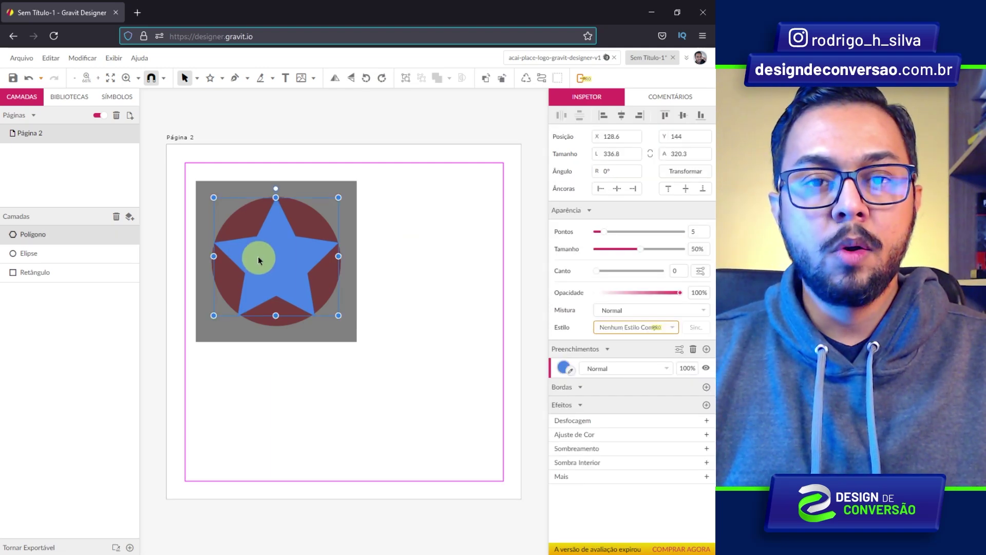
pyautogui.hotkey('ctrl', 'd')
pyautogui.moveTo(258, 255); pyautogui.dragTo(412, 248)
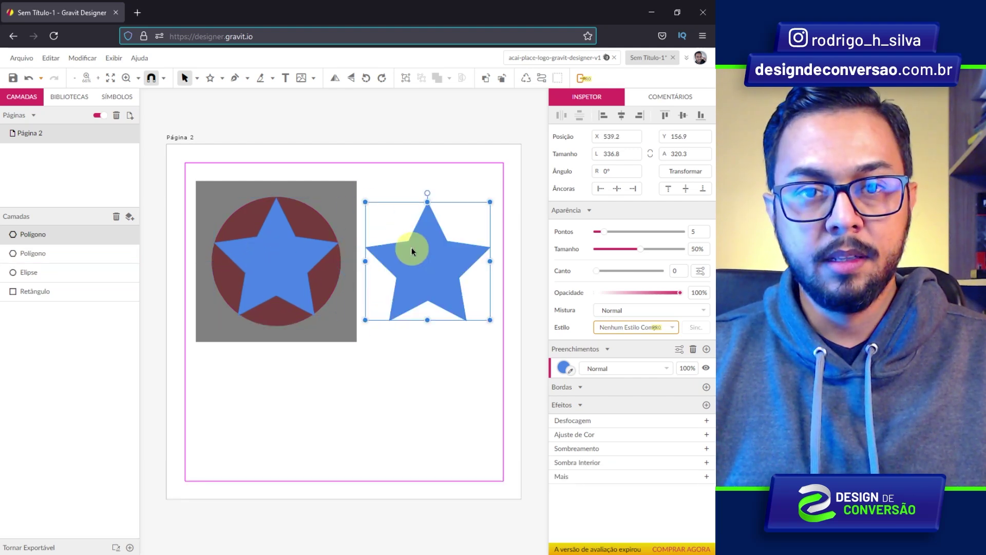
pyautogui.press('Delete')
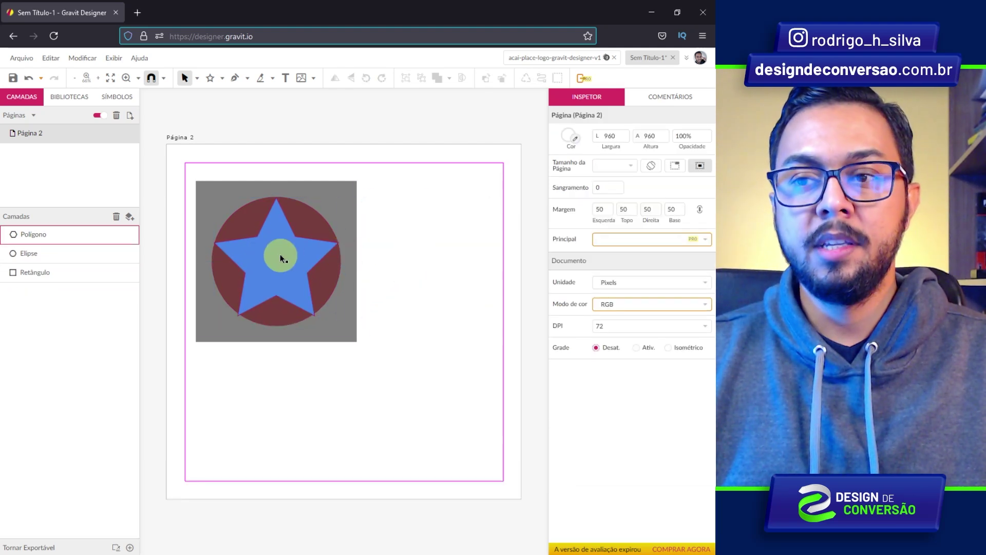
# Step: Pull a copy directly off the original star to the page's upper right area, and delete that copy
pyautogui.click(279, 255)
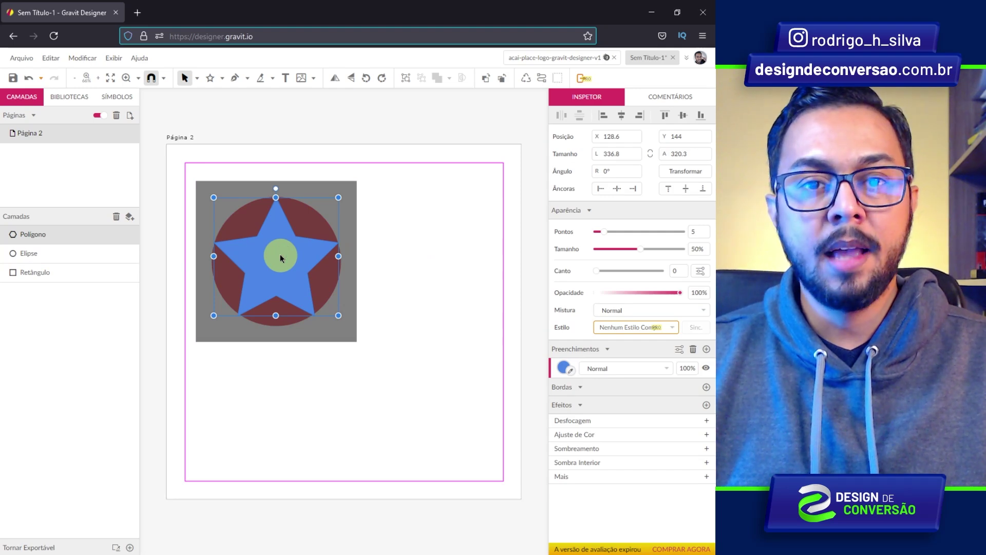
pyautogui.press('alt')
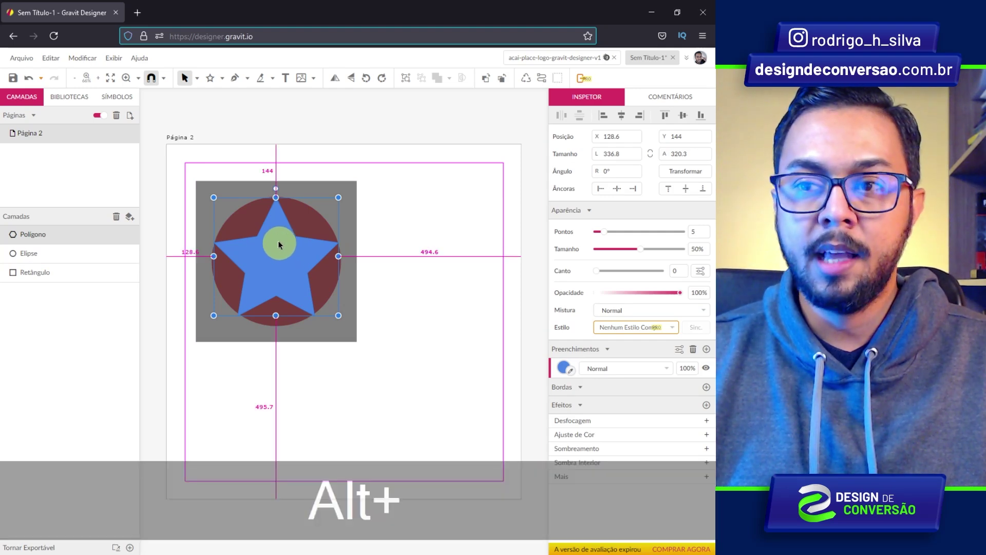
pyautogui.moveTo(277, 240); pyautogui.dragTo(437, 217)
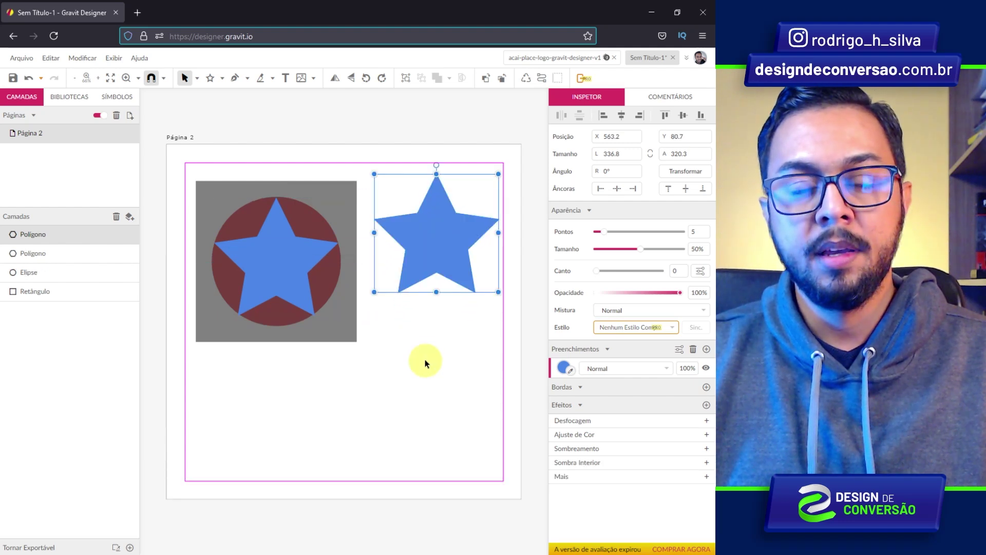
pyautogui.press('Delete')
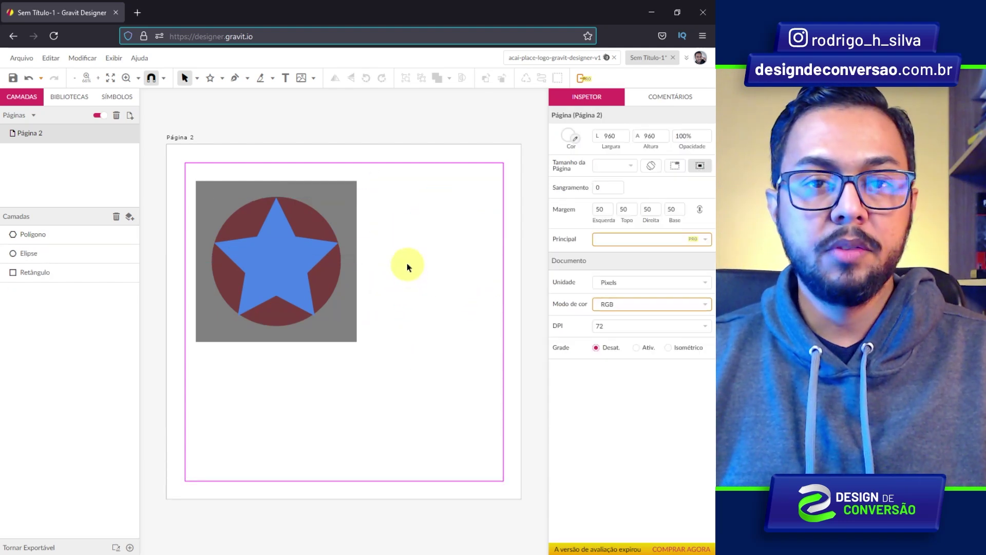
# Step: Select the star and clear the selection with the Desmarcar Tudo command
pyautogui.click(277, 265)
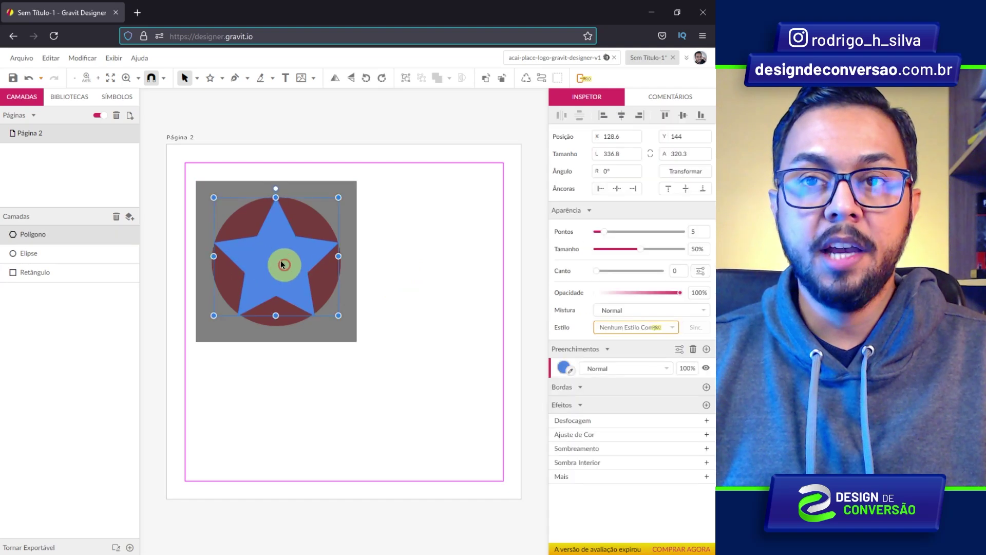
pyautogui.click(51, 58)
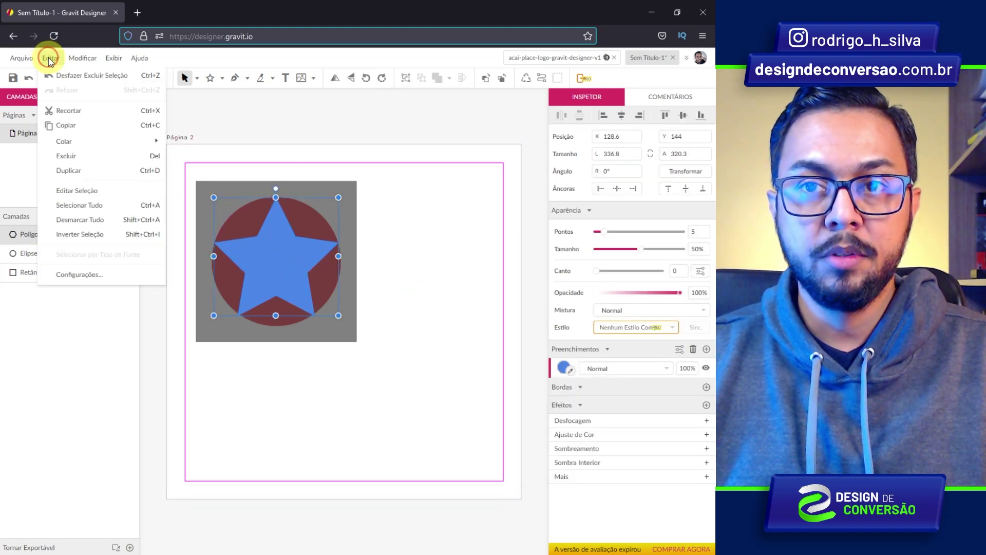
pyautogui.click(77, 219)
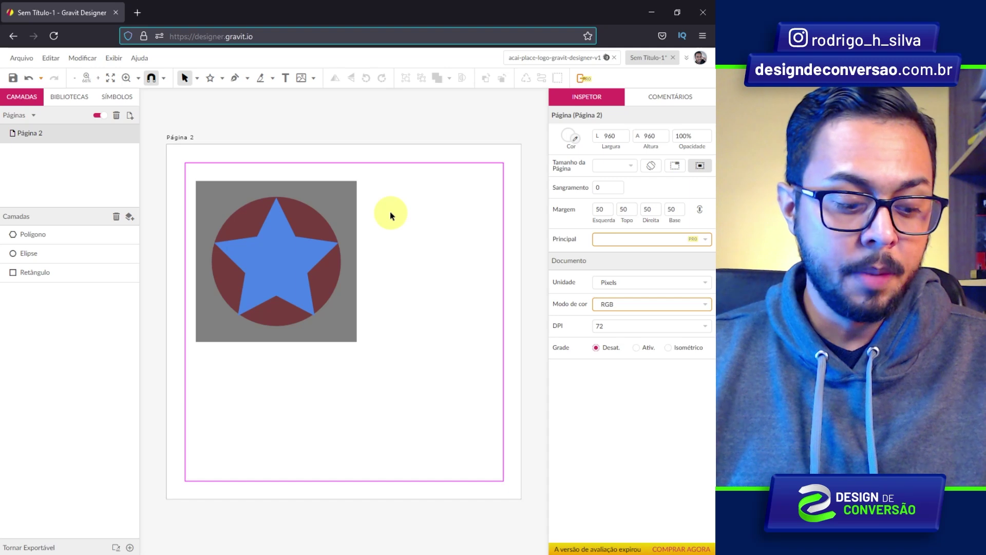
# Step: Zoom in on the star's centre with the Zoom tool, then zoom back out beyond the whole page
pyautogui.press('z')
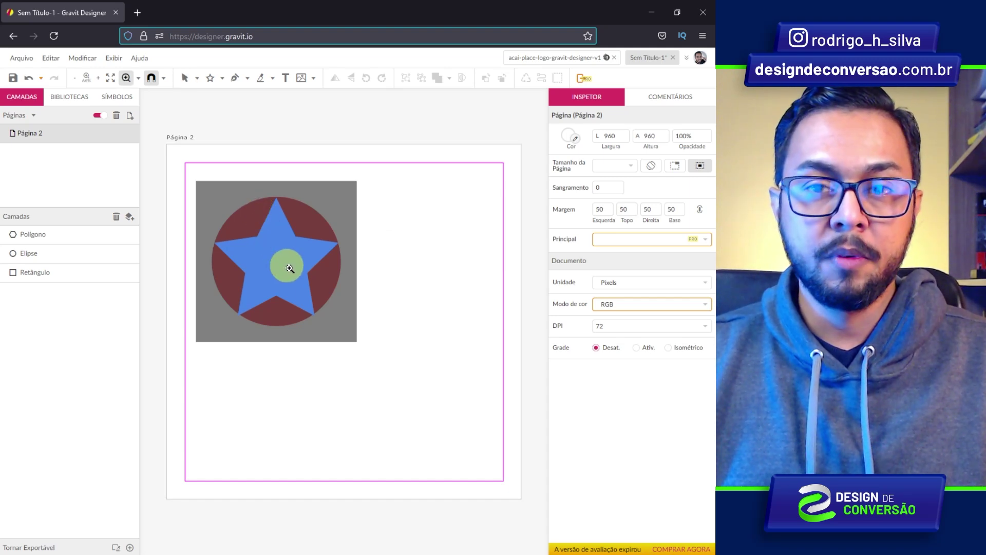
pyautogui.click(290, 268)
pyautogui.click(290, 268)
pyautogui.click(289, 268)
pyautogui.click(289, 267)
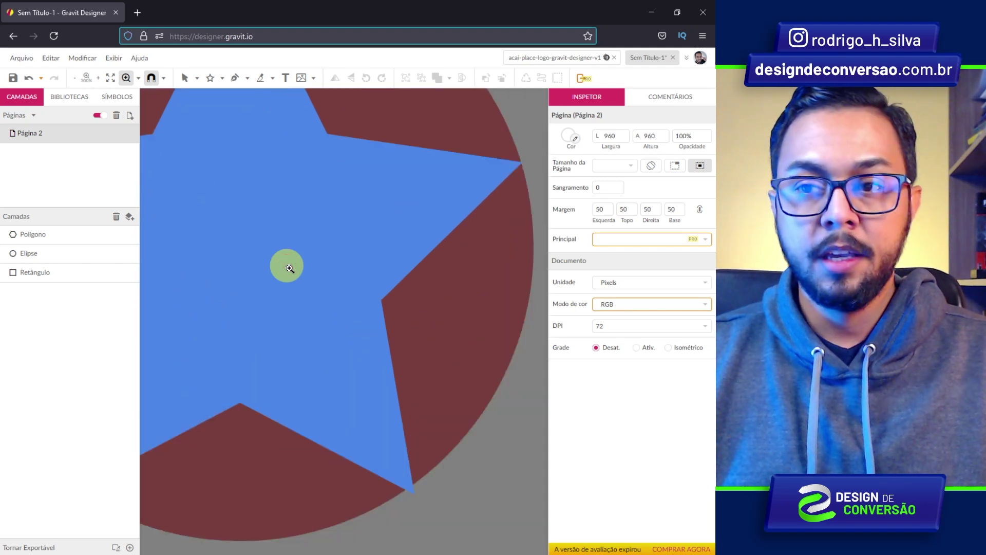
pyautogui.keyDown('alt'); pyautogui.click(289, 267); pyautogui.keyUp('alt')
pyautogui.keyDown('alt'); pyautogui.click(289, 267); pyautogui.keyUp('alt')
pyautogui.keyDown('alt'); pyautogui.click(289, 267); pyautogui.keyUp('alt')
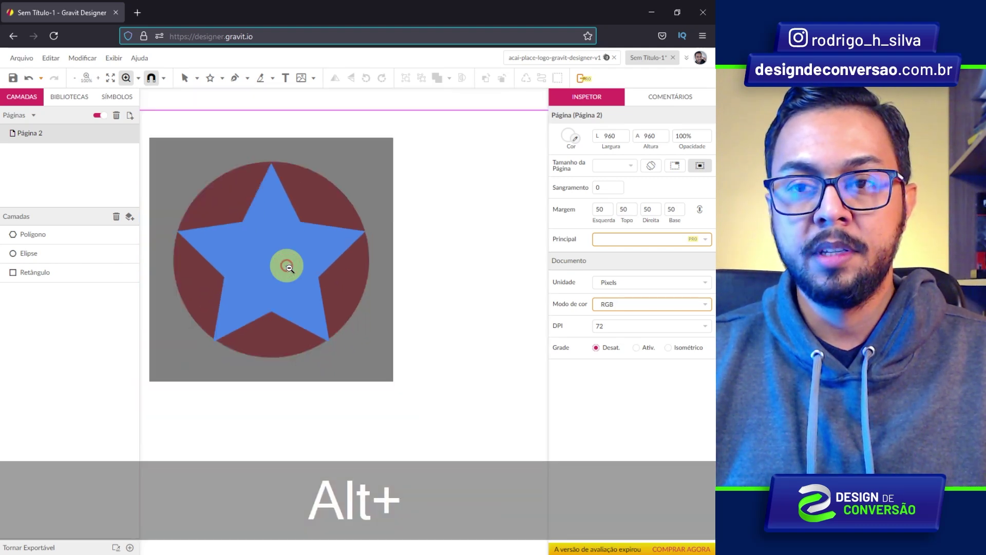
pyautogui.keyDown('alt'); pyautogui.click(289, 267); pyautogui.keyUp('alt')
pyautogui.keyDown('alt'); pyautogui.click(289, 267); pyautogui.keyUp('alt')
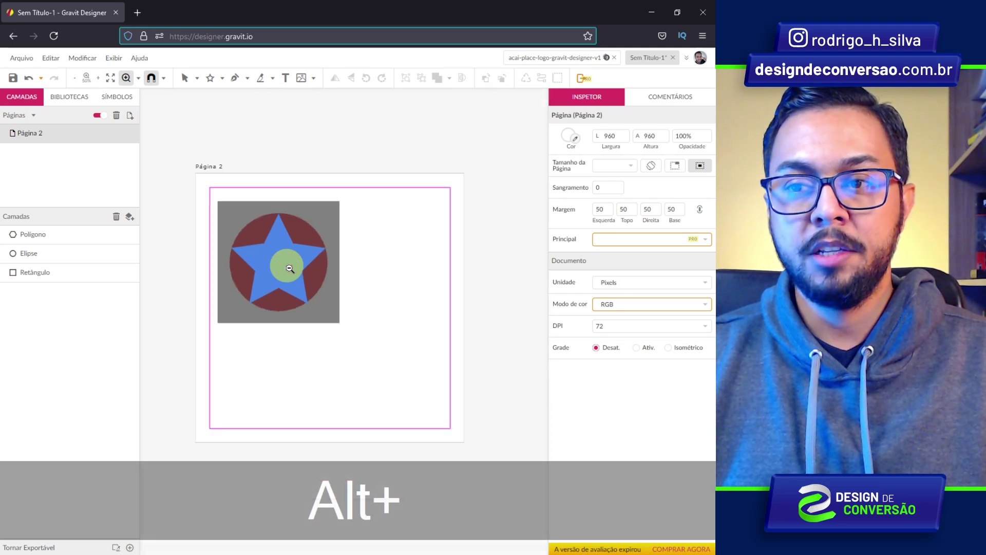
pyautogui.keyDown('alt'); pyautogui.click(289, 268); pyautogui.keyUp('alt')
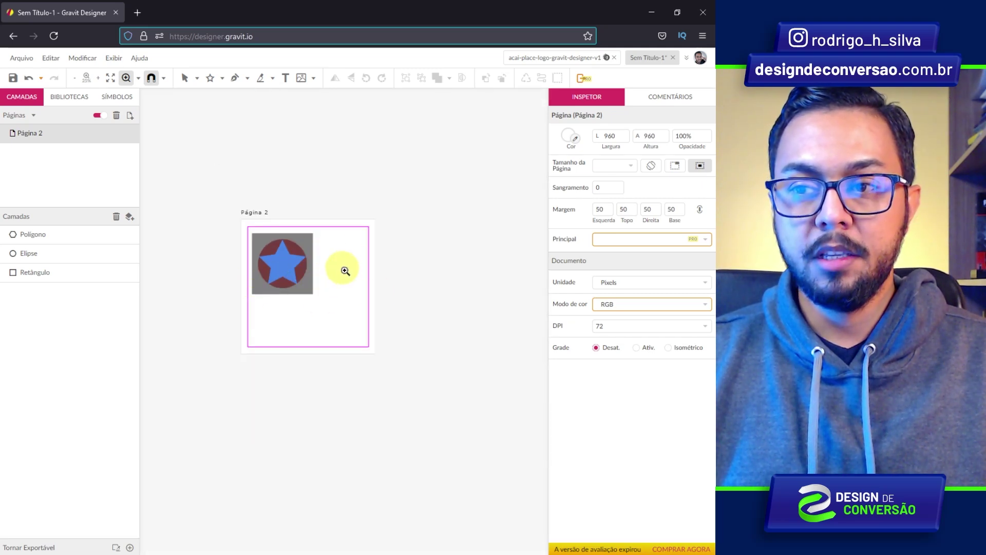
# Step: Zoom in on a marked area around the star, then zoom out by marking areas until the page fits
pyautogui.moveTo(253, 235); pyautogui.dragTo(288, 265)
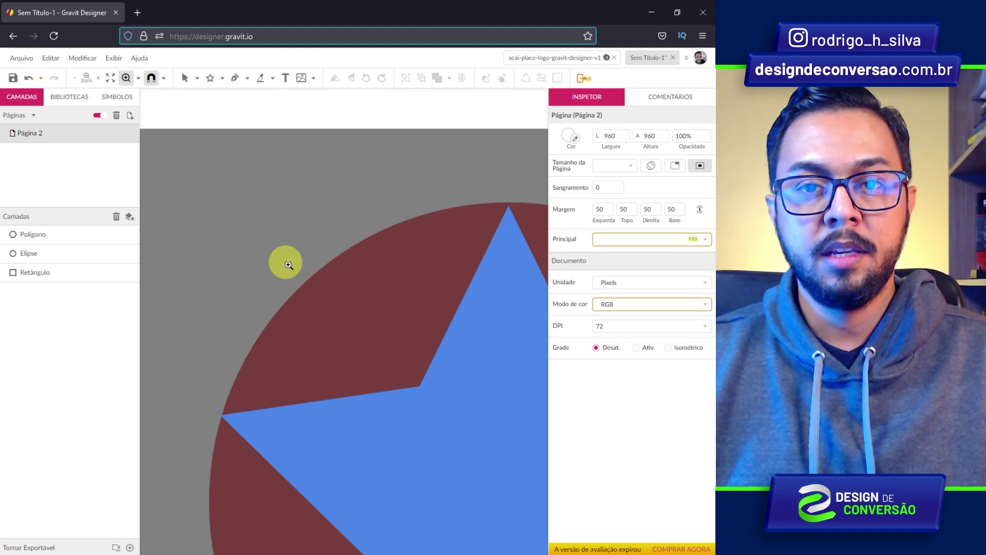
pyautogui.press('alt')
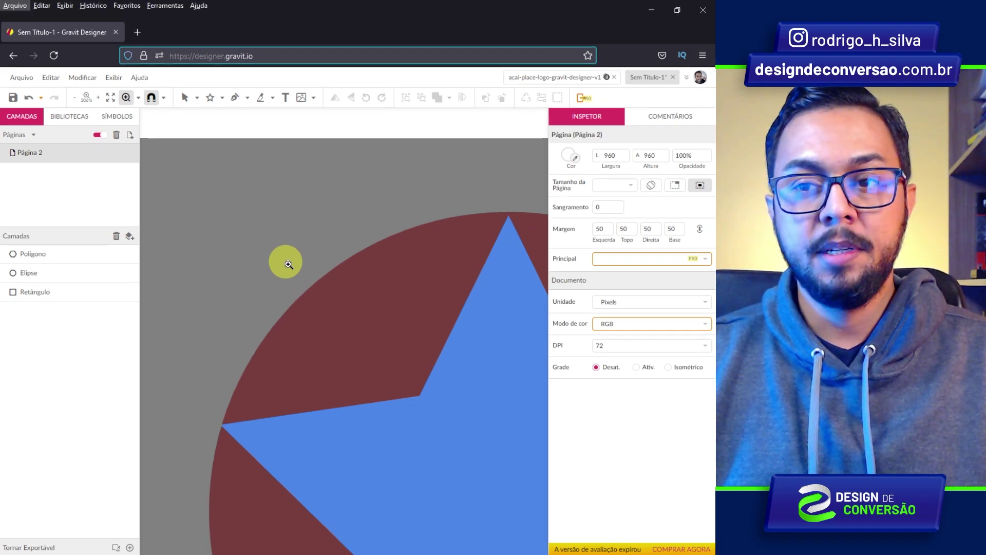
pyautogui.press('alt')
pyautogui.moveTo(187, 232); pyautogui.dragTo(497, 448)
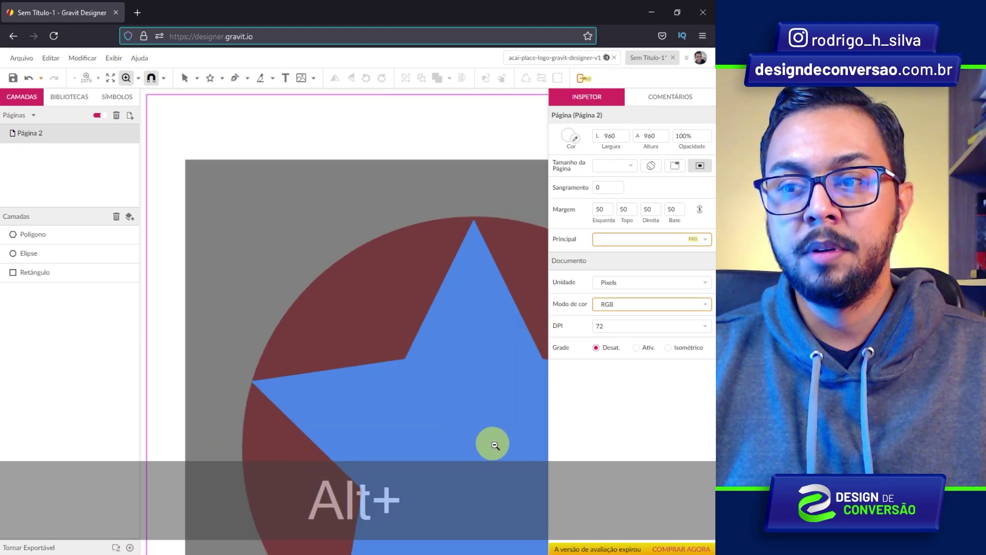
pyautogui.moveTo(204, 227); pyautogui.dragTo(486, 444)
pyautogui.moveTo(260, 246); pyautogui.dragTo(508, 415)
pyautogui.moveTo(258, 264); pyautogui.dragTo(485, 436)
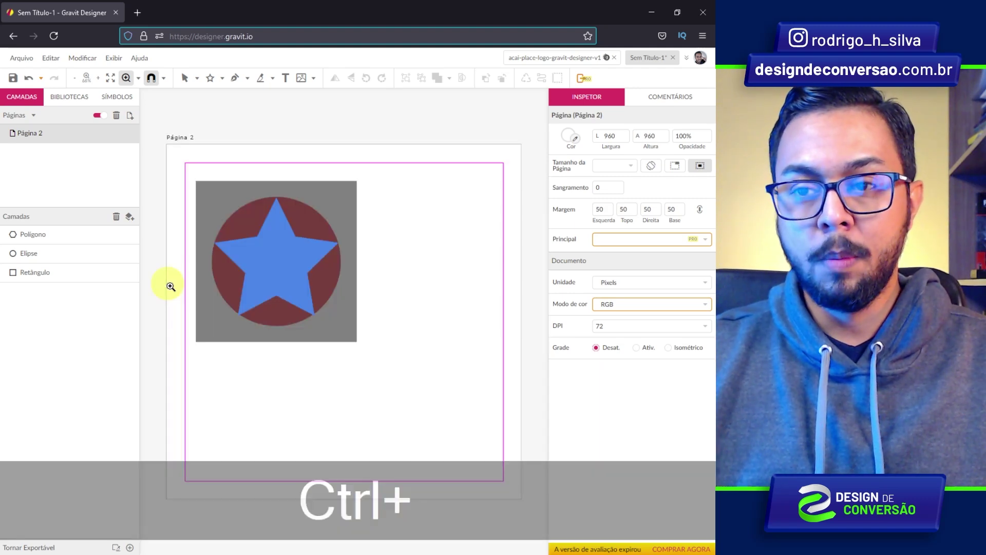
# Step: Zoom the page in and out in increments and try the preset zoom levels, including 100%
pyautogui.press('ctrl+KP_Add')
pyautogui.press('ctrl+KP_Add')
pyautogui.press('ctrl+KP_Add')
pyautogui.press('ctrl+KP_Subtract')
pyautogui.press('ctrl+KP_Subtract')
pyautogui.press('ctrl+KP_Subtract')
pyautogui.press('ctrl+KP_Subtract')
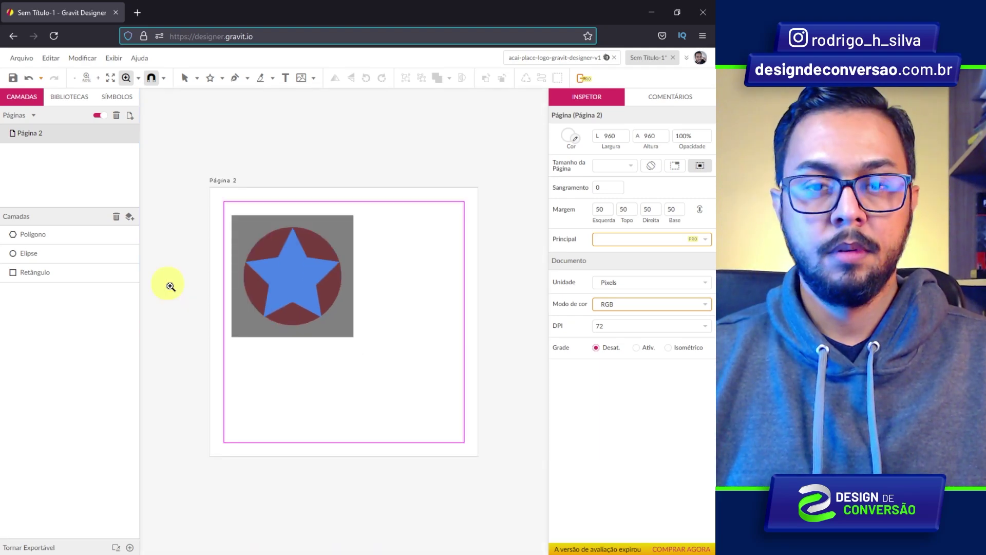
pyautogui.press('ctrl+KP_0')
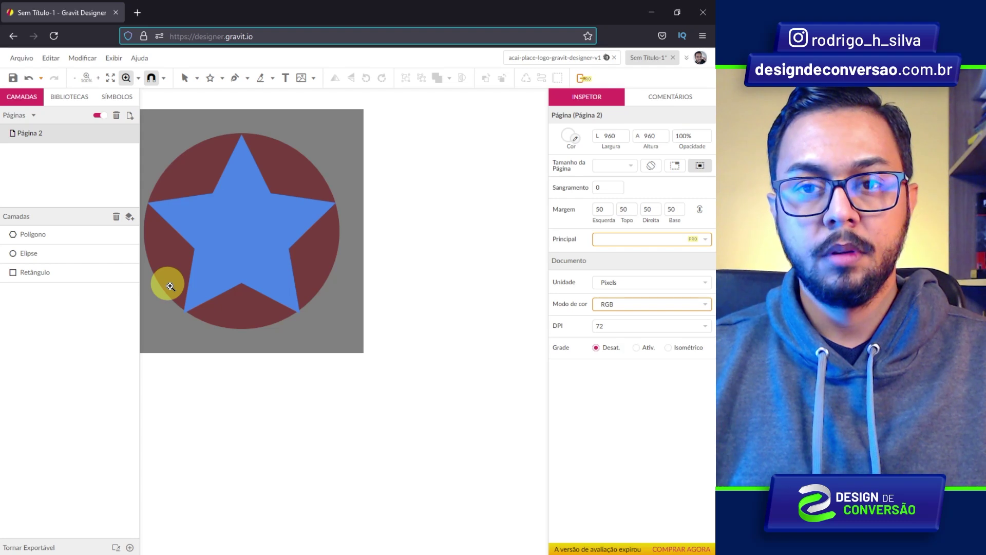
pyautogui.press('ctrl+KP_1')
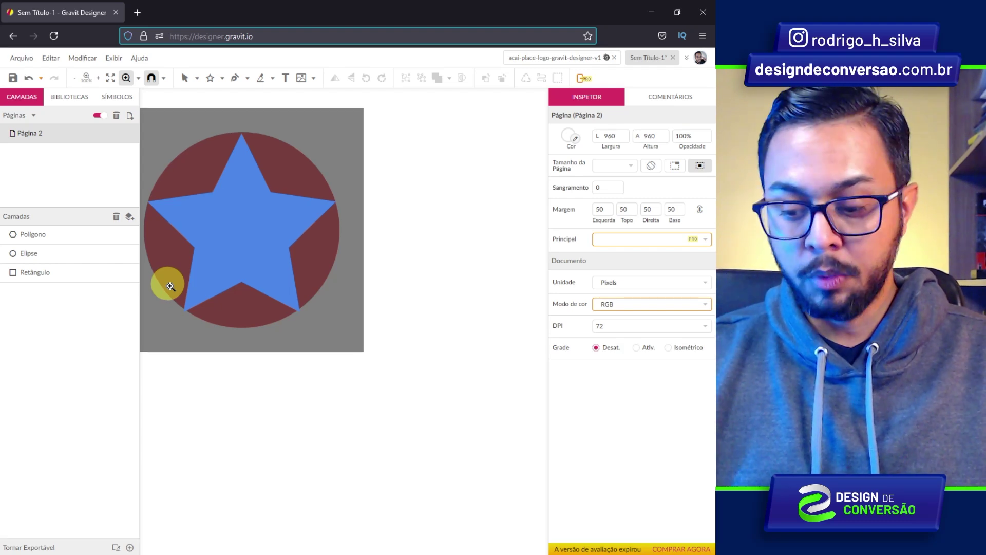
pyautogui.press('ctrl+KP_2')
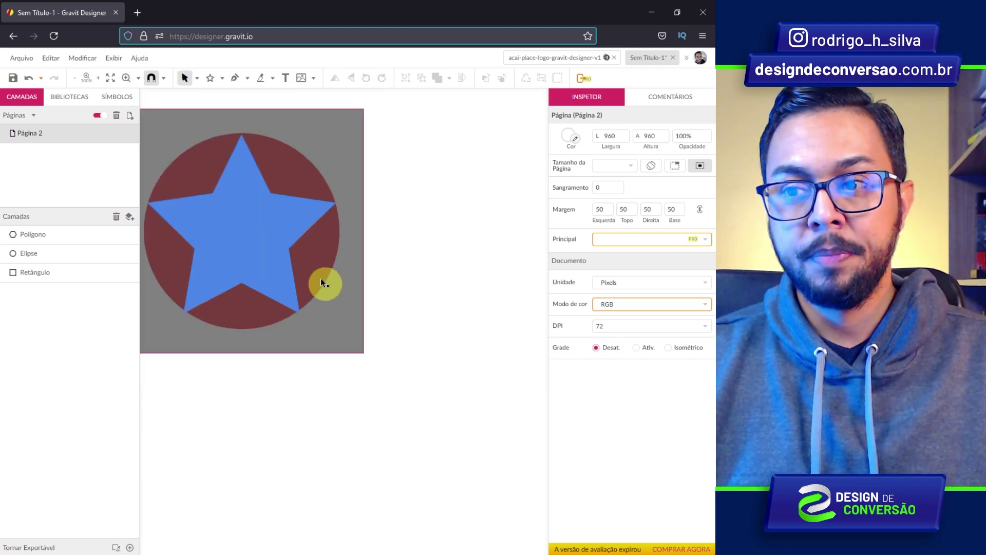
# Step: With the Ponteiro tool, move the star down over the grey square's lower edge and the circle right to X 428, Y 130
pyautogui.click(182, 78)
pyautogui.moveTo(239, 206); pyautogui.dragTo(276, 357)
pyautogui.moveTo(220, 223); pyautogui.dragTo(390, 215)
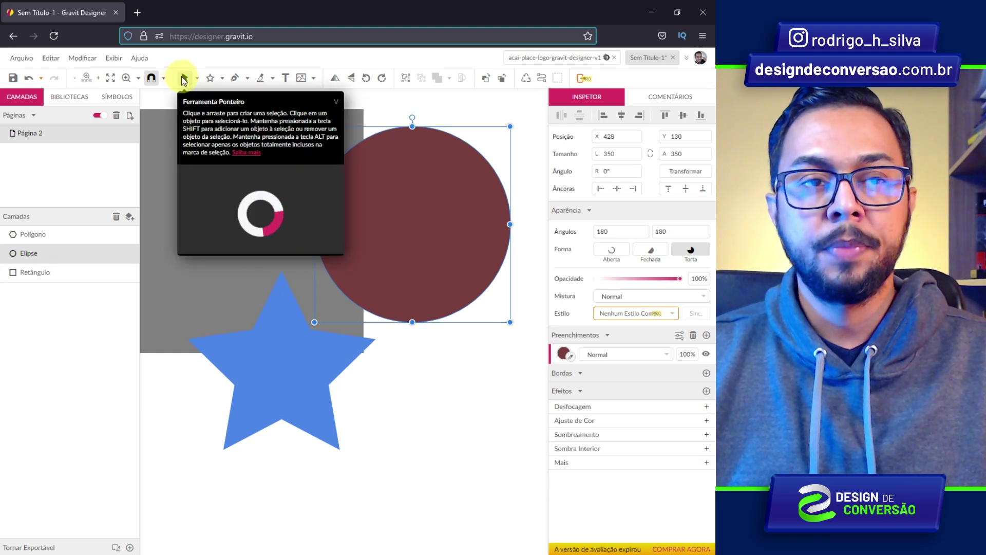
# Step: Move the circle back over the grey square to X 178, Y 90, and pan the canvas with the Hand tool
pyautogui.moveTo(404, 258); pyautogui.dragTo(275, 237)
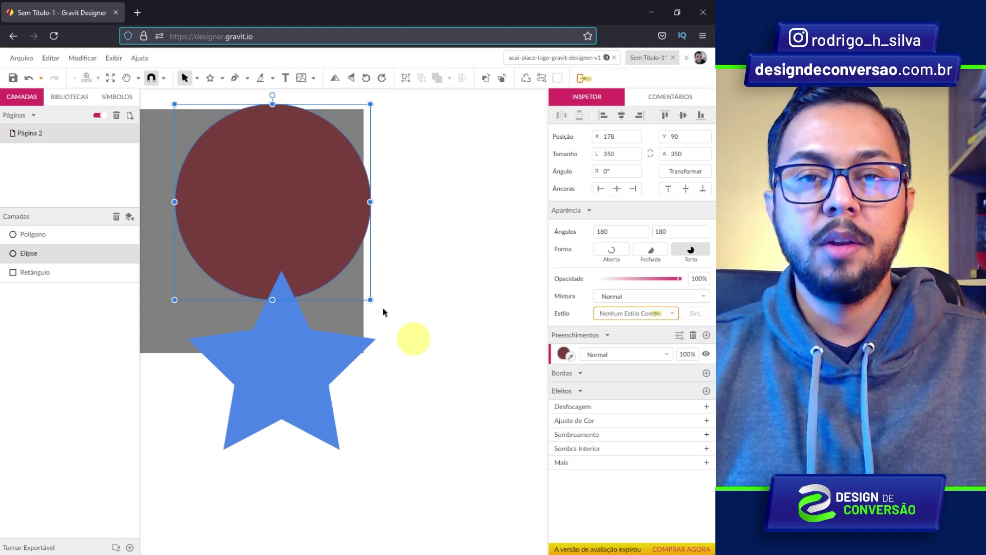
pyautogui.press('h')
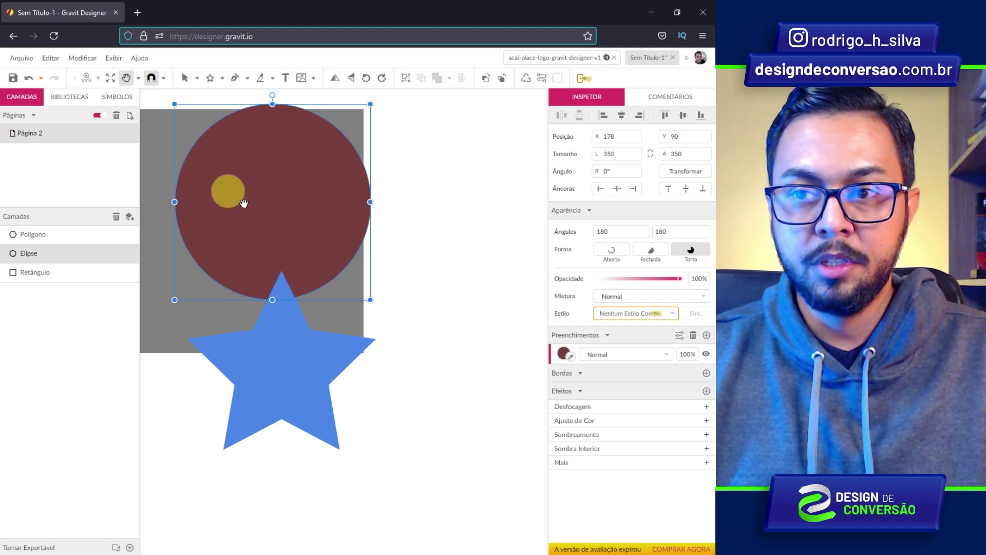
pyautogui.click(213, 232)
pyautogui.moveTo(215, 233); pyautogui.dragTo(380, 266)
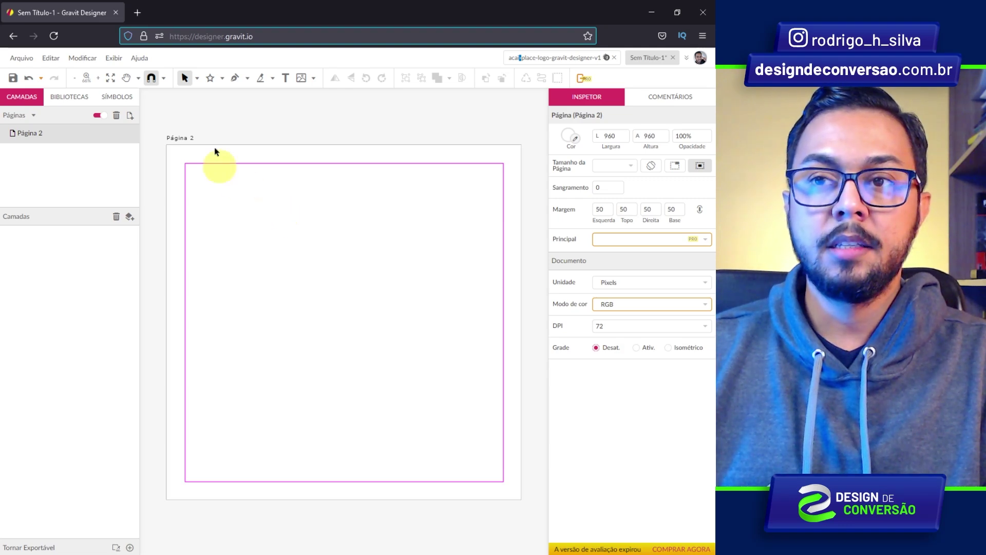
# Step: Draw a straight horizontal line about 367 px long at X 305, Y 306 with the Linha tool
pyautogui.click(224, 81)
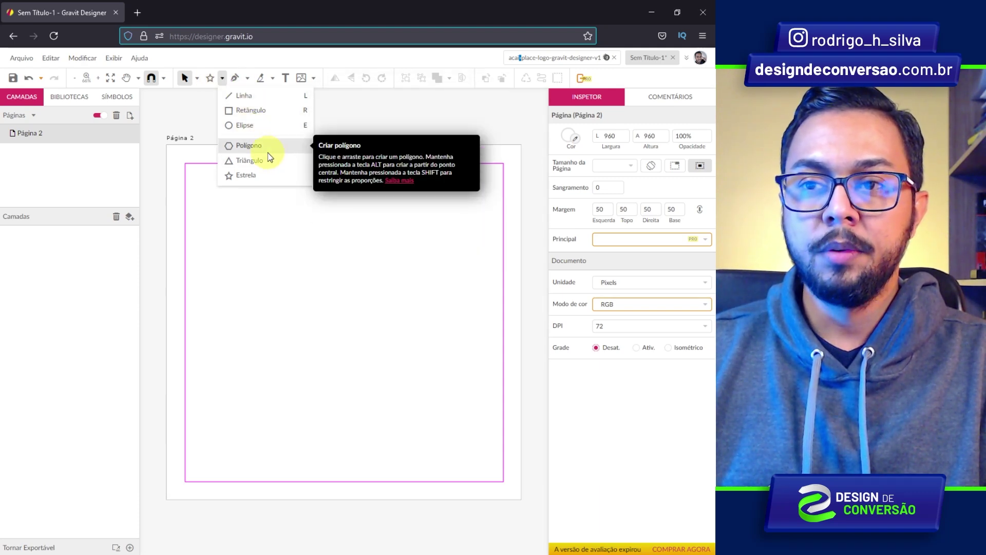
pyautogui.click(259, 175)
pyautogui.click(222, 78)
pyautogui.click(247, 95)
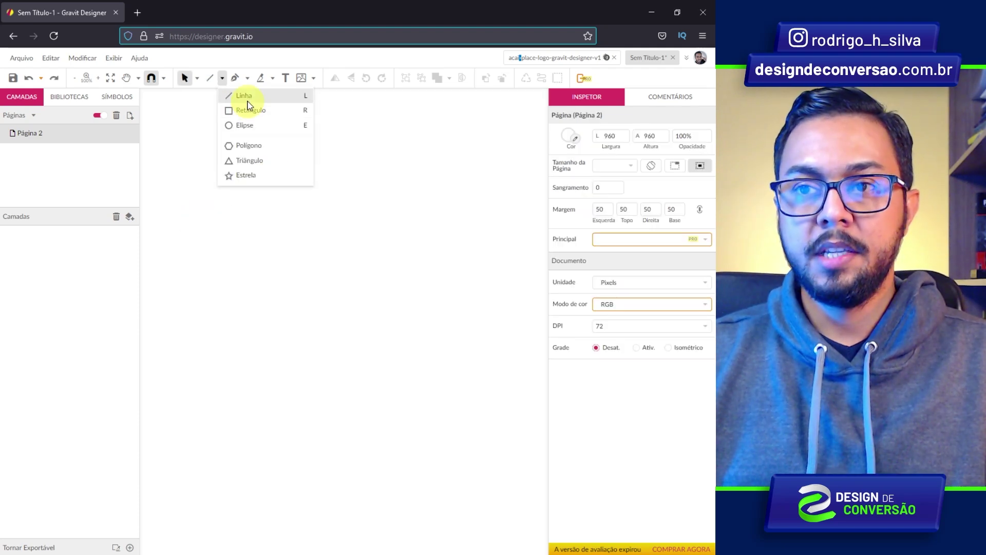
pyautogui.click(246, 98)
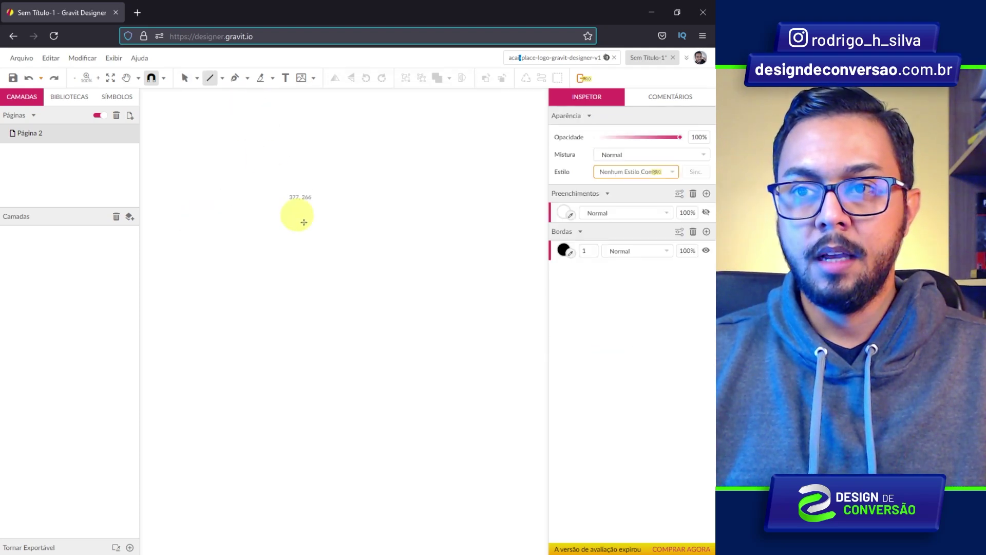
pyautogui.moveTo(246, 224)
pyautogui.mouseDown()
pyautogui.moveTo(332, 324)
pyautogui.moveTo(441, 193)
pyautogui.moveTo(447, 282)
pyautogui.moveTo(291, 361)
pyautogui.moveTo(396, 326)
pyautogui.moveTo(383, 191)
pyautogui.moveTo(384, 239)
pyautogui.moveTo(216, 315)
pyautogui.moveTo(441, 255)
pyautogui.moveTo(458, 202)
pyautogui.moveTo(445, 253)
pyautogui.moveTo(308, 326)
pyautogui.moveTo(451, 216)
pyautogui.moveTo(153, 265)
pyautogui.moveTo(431, 221)
pyautogui.moveTo(298, 309)
pyautogui.moveTo(385, 170)
pyautogui.moveTo(393, 290)
pyautogui.moveTo(407, 193)
pyautogui.moveTo(404, 223)
pyautogui.moveTo(374, 242)
pyautogui.mouseUp()
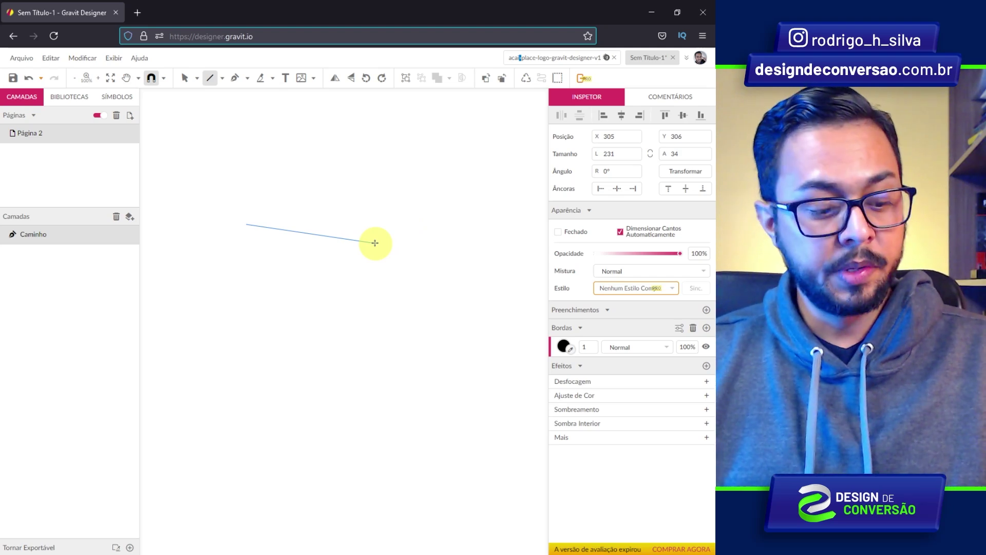
pyautogui.press('shift')
pyautogui.moveTo(375, 241)
pyautogui.mouseDown()
pyautogui.moveTo(306, 242)
pyautogui.moveTo(456, 244)
pyautogui.moveTo(325, 244)
pyautogui.moveTo(498, 234)
pyautogui.moveTo(298, 232)
pyautogui.moveTo(423, 238)
pyautogui.moveTo(362, 137)
pyautogui.moveTo(414, 154)
pyautogui.moveTo(366, 130)
pyautogui.moveTo(314, 154)
pyautogui.moveTo(345, 143)
pyautogui.moveTo(312, 165)
pyautogui.moveTo(328, 152)
pyautogui.moveTo(274, 133)
pyautogui.moveTo(232, 136)
pyautogui.moveTo(197, 164)
pyautogui.moveTo(173, 210)
pyautogui.moveTo(236, 334)
pyautogui.moveTo(235, 282)
pyautogui.moveTo(257, 322)
pyautogui.moveTo(258, 303)
pyautogui.moveTo(346, 256)
pyautogui.moveTo(227, 321)
pyautogui.moveTo(312, 266)
pyautogui.moveTo(319, 247)
pyautogui.moveTo(267, 302)
pyautogui.moveTo(396, 238)
pyautogui.moveTo(388, 243)
pyautogui.moveTo(451, 250)
pyautogui.mouseUp()
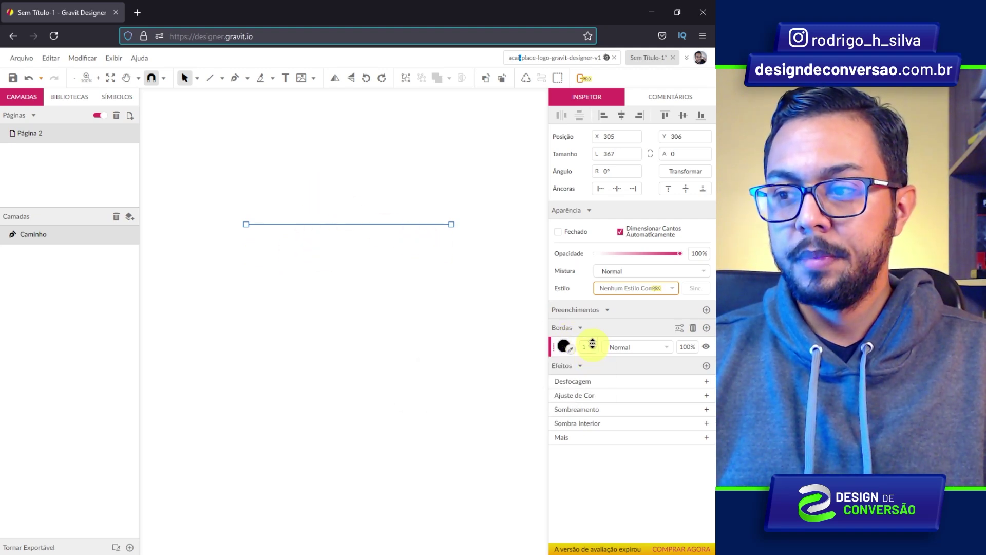
# Step: Thicken the line's border to 40 and colour it dark red (#A63737)
pyautogui.moveTo(593, 345)
pyautogui.mouseDown()
pyautogui.moveTo(591, 288)
pyautogui.moveTo(588, 323)
pyautogui.mouseUp()
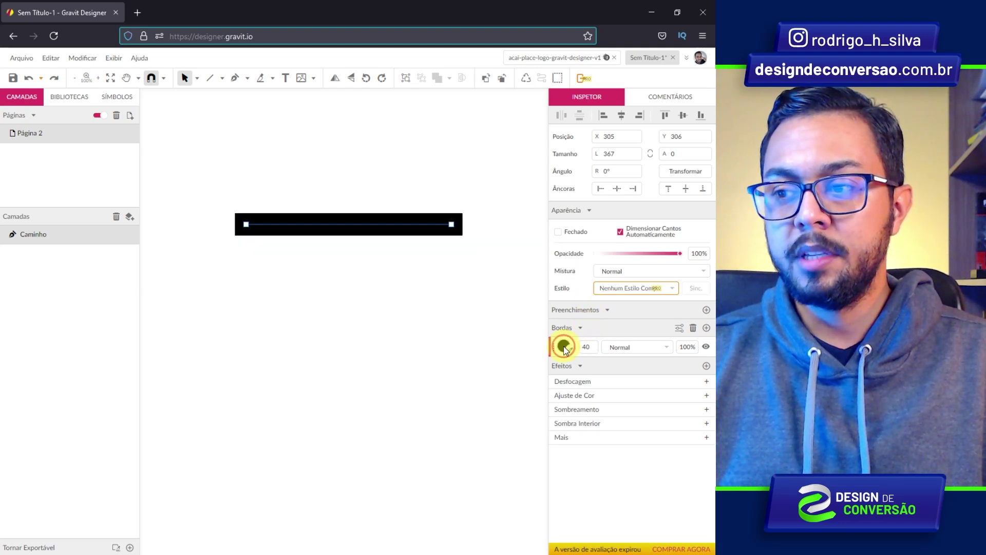
pyautogui.click(565, 348)
pyautogui.click(649, 399)
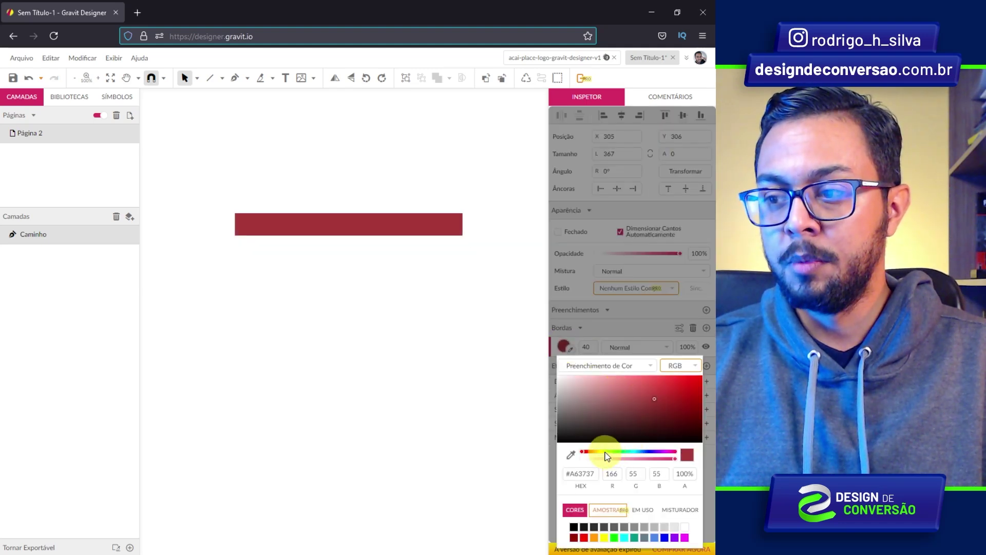
# Step: Delete the red line and draw a square about 266 × 266 px at X 263, Y 259 with the Retângulo tool
pyautogui.press('Delete')
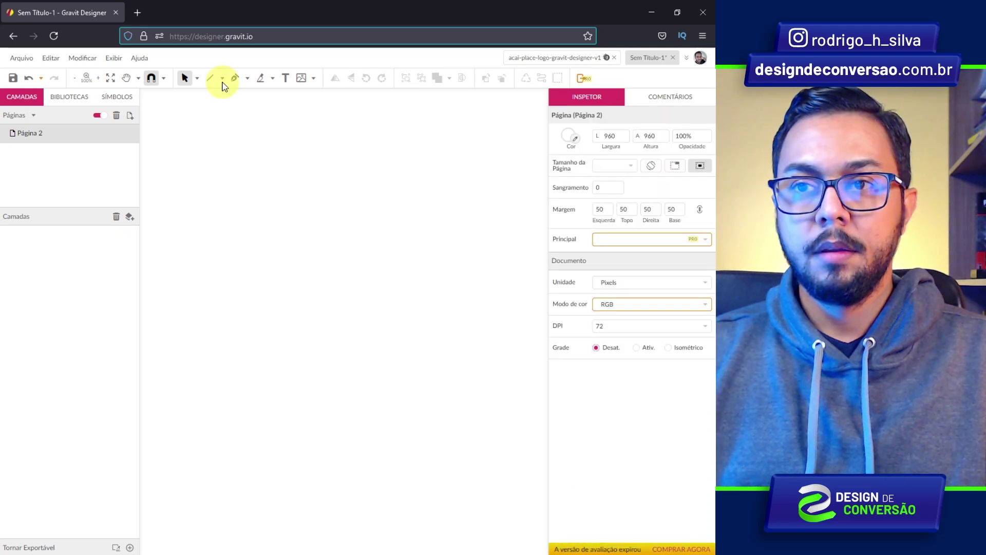
pyautogui.click(222, 78)
pyautogui.click(250, 110)
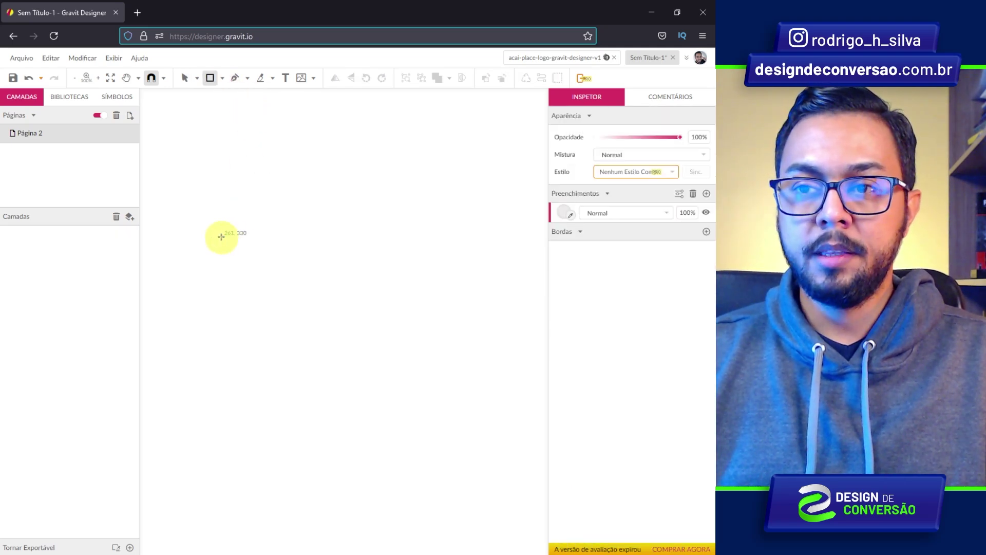
pyautogui.moveTo(223, 200)
pyautogui.mouseDown()
pyautogui.moveTo(295, 282)
pyautogui.moveTo(260, 240)
pyautogui.moveTo(334, 295)
pyautogui.moveTo(273, 339)
pyautogui.moveTo(475, 200)
pyautogui.moveTo(379, 356)
pyautogui.moveTo(373, 258)
pyautogui.moveTo(342, 346)
pyautogui.moveTo(407, 345)
pyautogui.moveTo(390, 328)
pyautogui.moveTo(431, 325)
pyautogui.moveTo(368, 336)
pyautogui.moveTo(282, 260)
pyautogui.moveTo(393, 359)
pyautogui.moveTo(266, 276)
pyautogui.moveTo(371, 346)
pyautogui.mouseUp()
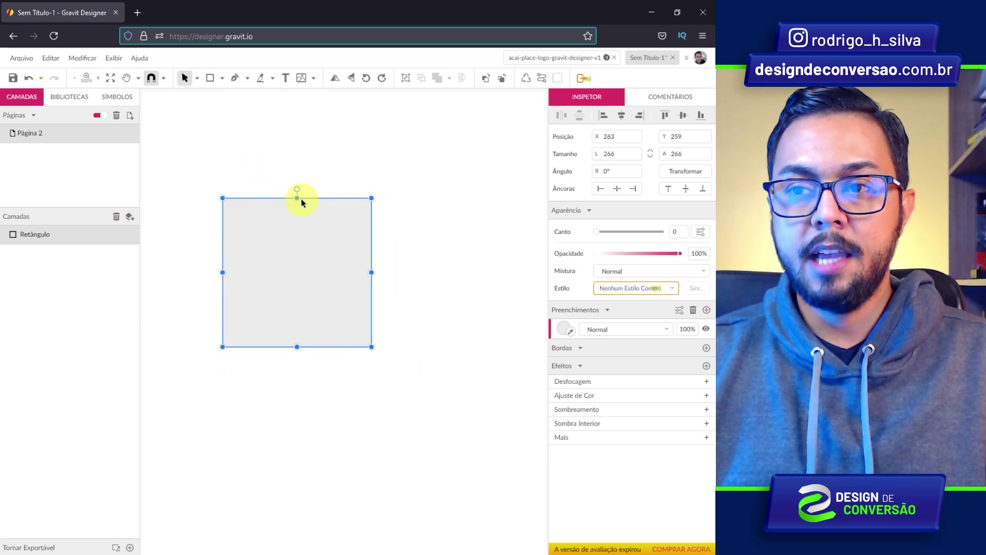
# Step: Try stretching the square to a height of 306 and a width of 413, and restore it to 266 × 266
pyautogui.moveTo(297, 197); pyautogui.dragTo(287, 171)
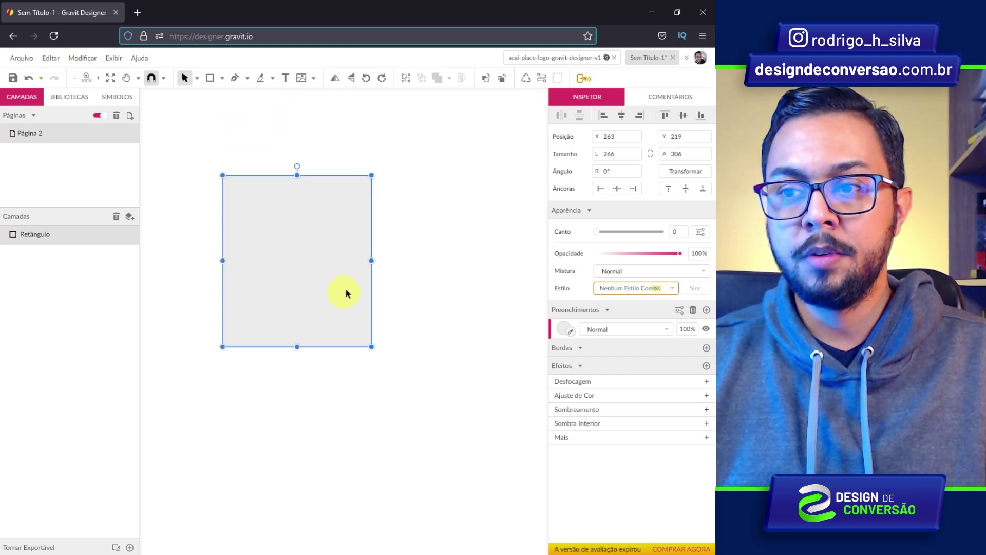
pyautogui.moveTo(371, 262); pyautogui.dragTo(454, 262)
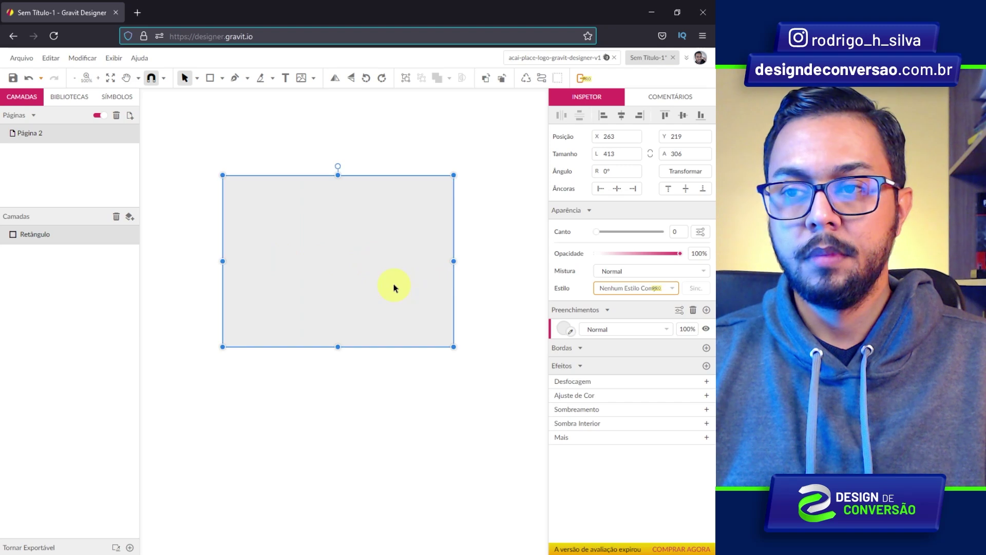
pyautogui.hotkey('ctrl', 'z')
pyautogui.moveTo(297, 175); pyautogui.dragTo(299, 198)
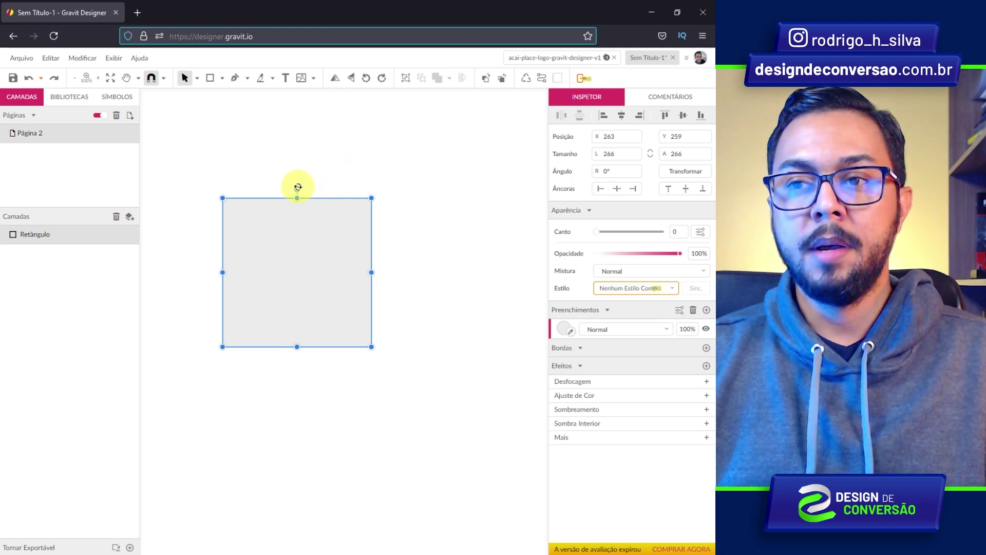
# Step: Rotate the square to -90° and shrink it proportionally from its centre to 220 × 220 px
pyautogui.moveTo(297, 190); pyautogui.dragTo(336, 243)
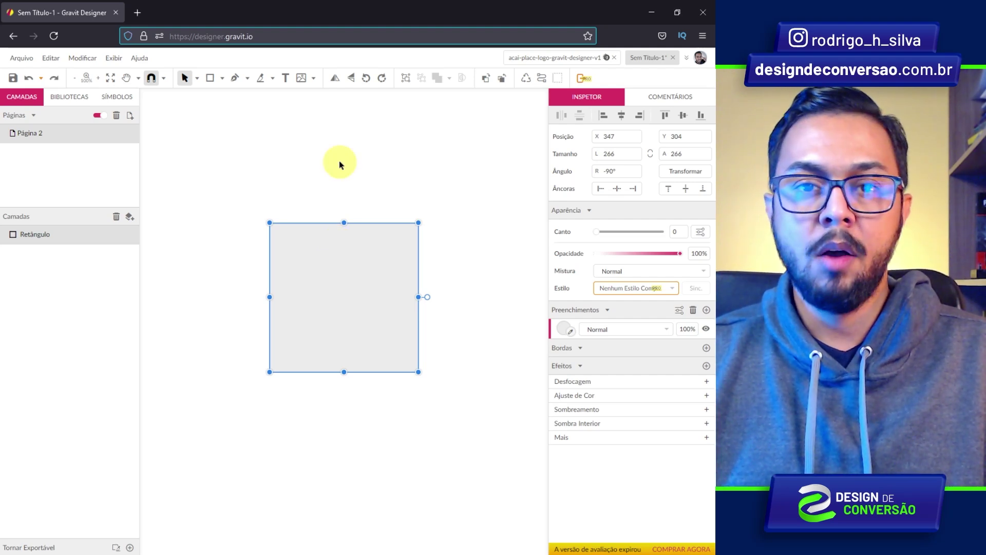
pyautogui.press('alt')
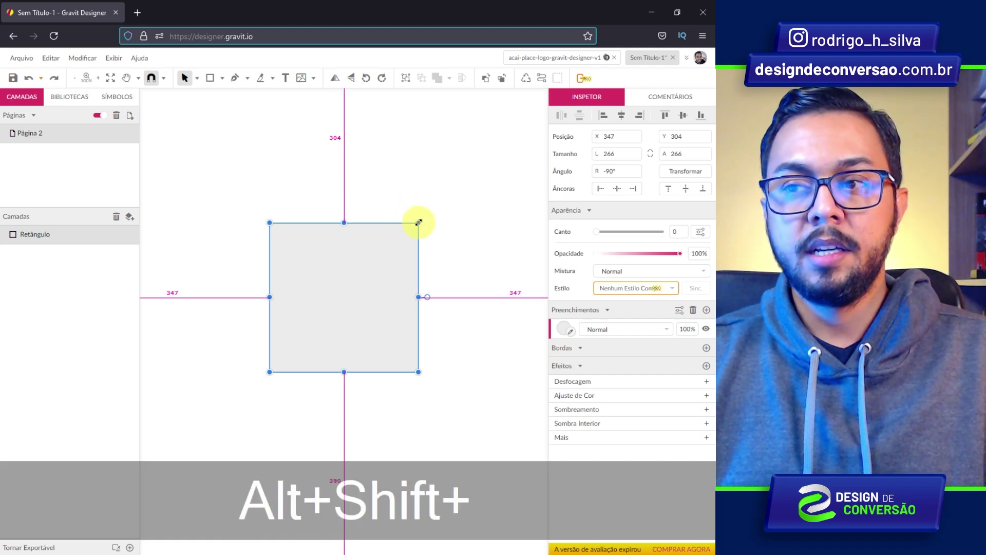
pyautogui.moveTo(418, 222); pyautogui.dragTo(337, 236)
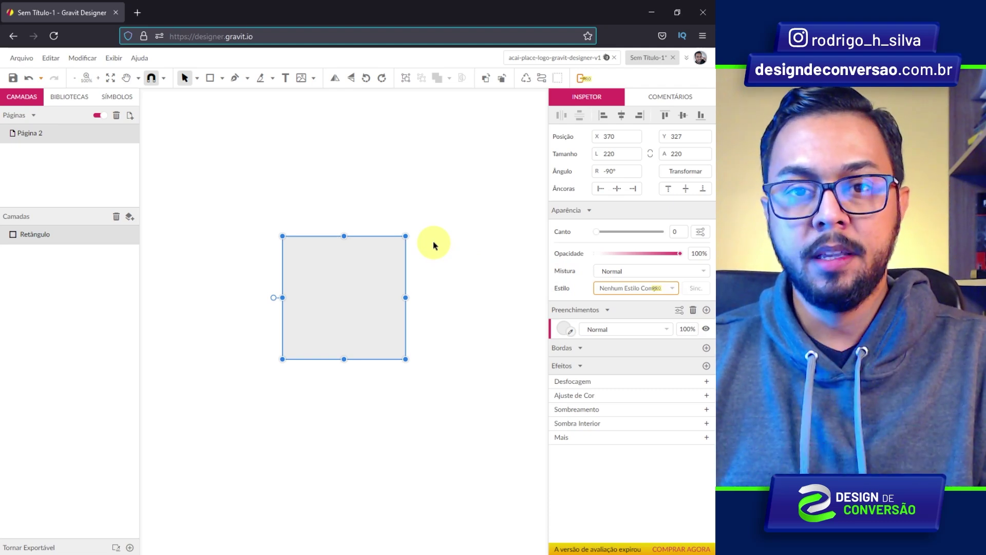
# Step: Move the square to X 342, Y 331 and fill it with dark red (#A83A3A)
pyautogui.moveTo(361, 268); pyautogui.dragTo(347, 270)
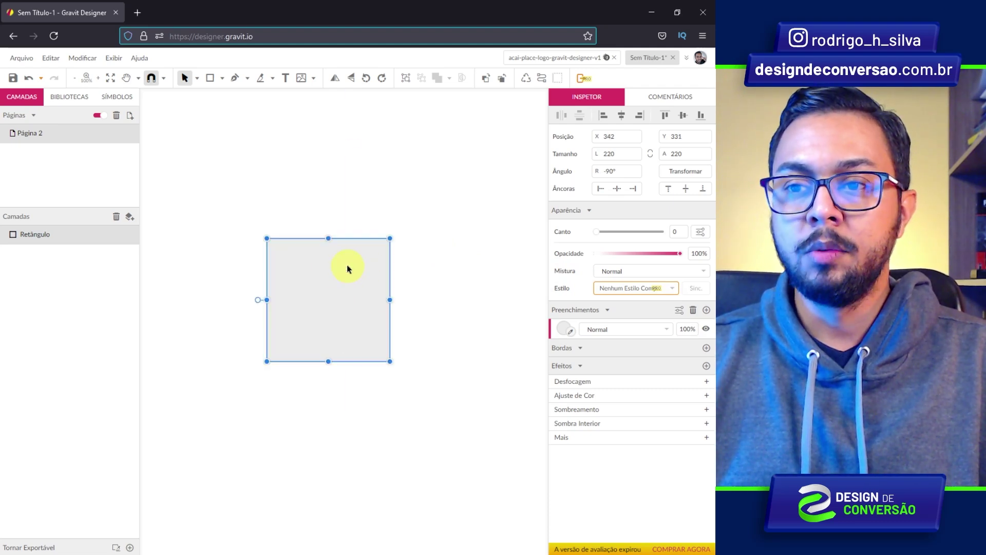
pyautogui.click(566, 328)
pyautogui.click(652, 380)
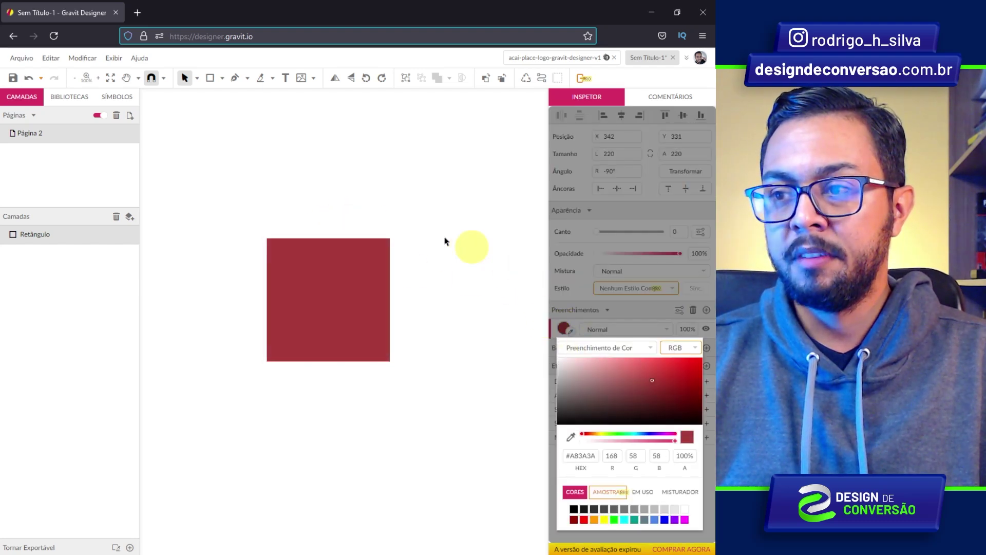
# Step: Round all corners of the red square, trying 40 before settling on a corner value of 23
pyautogui.click(355, 262)
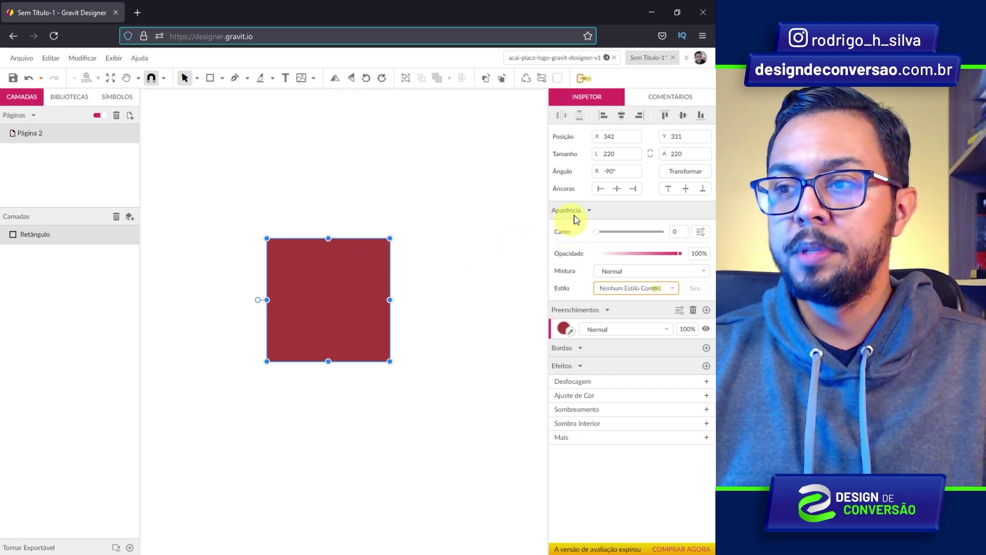
pyautogui.moveTo(596, 232); pyautogui.dragTo(621, 234)
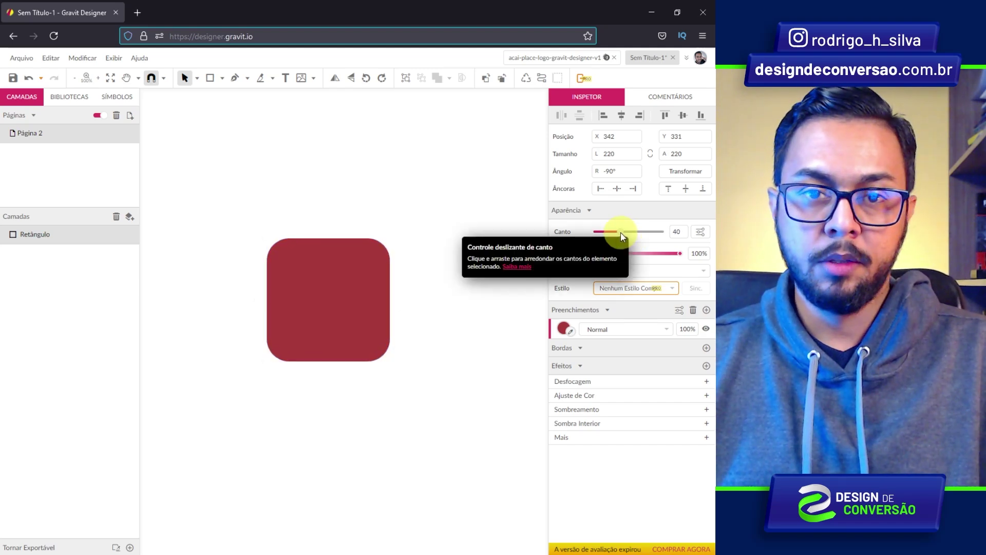
pyautogui.moveTo(620, 232); pyautogui.dragTo(611, 232)
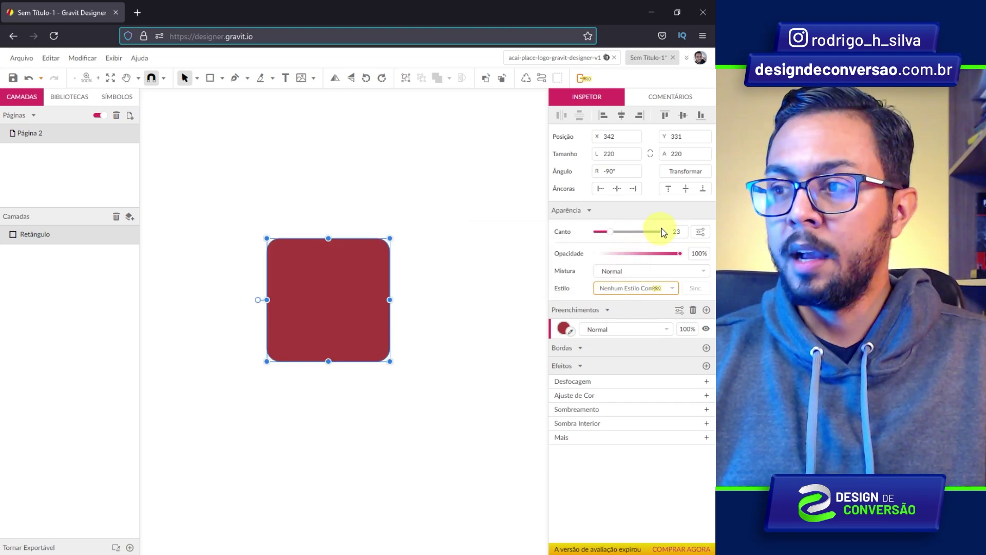
# Step: Try the alternative corner styles on the red square, including Chanfr., and return it to Redondo
pyautogui.click(700, 232)
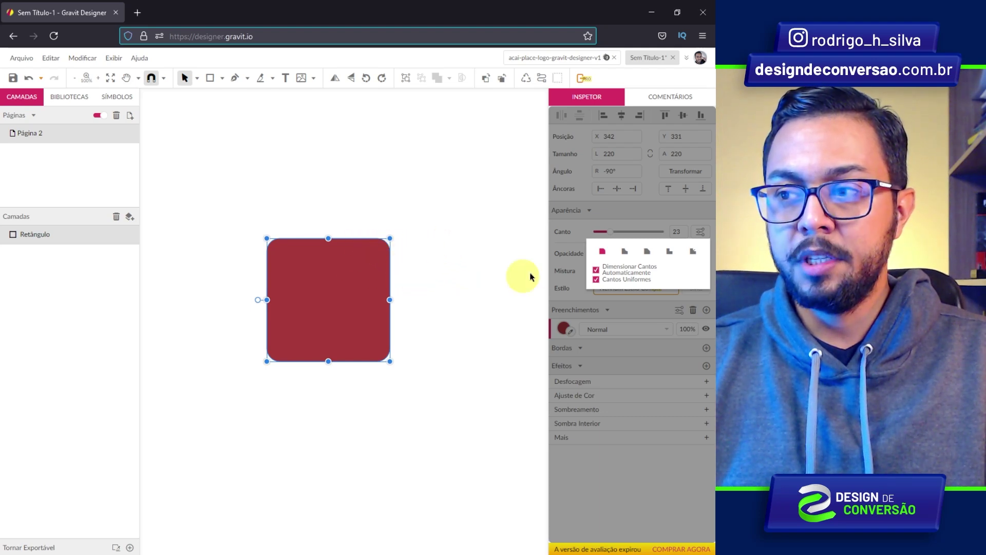
pyautogui.click(624, 252)
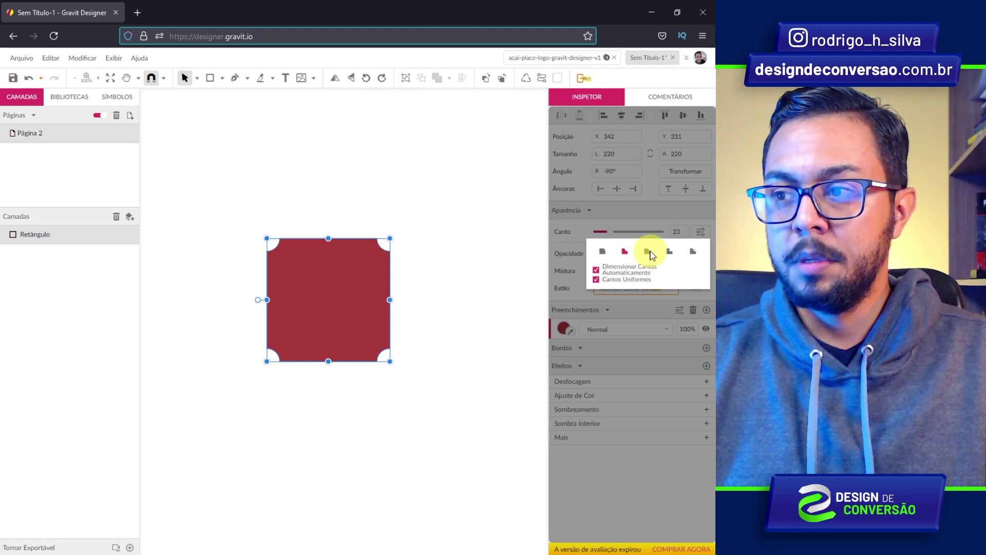
pyautogui.click(647, 253)
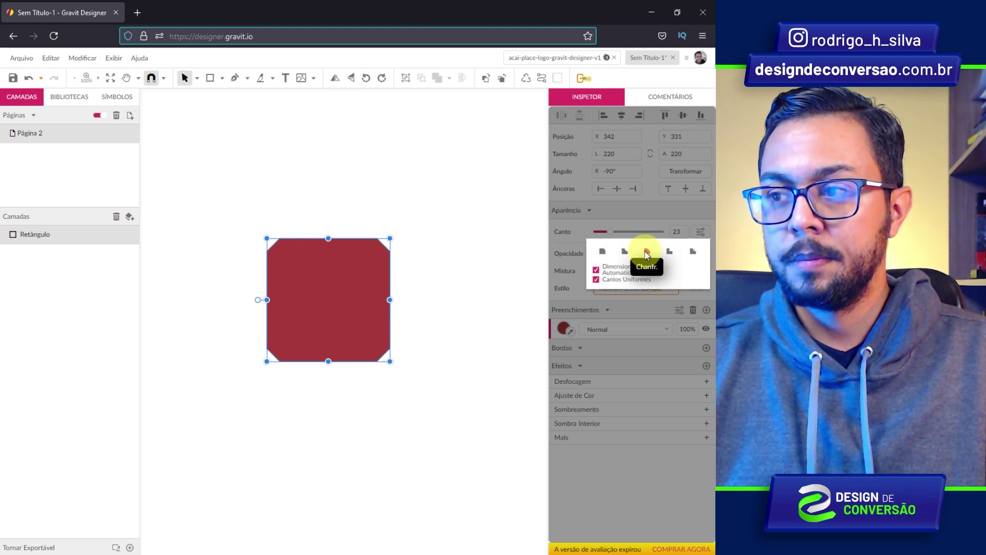
pyautogui.click(670, 252)
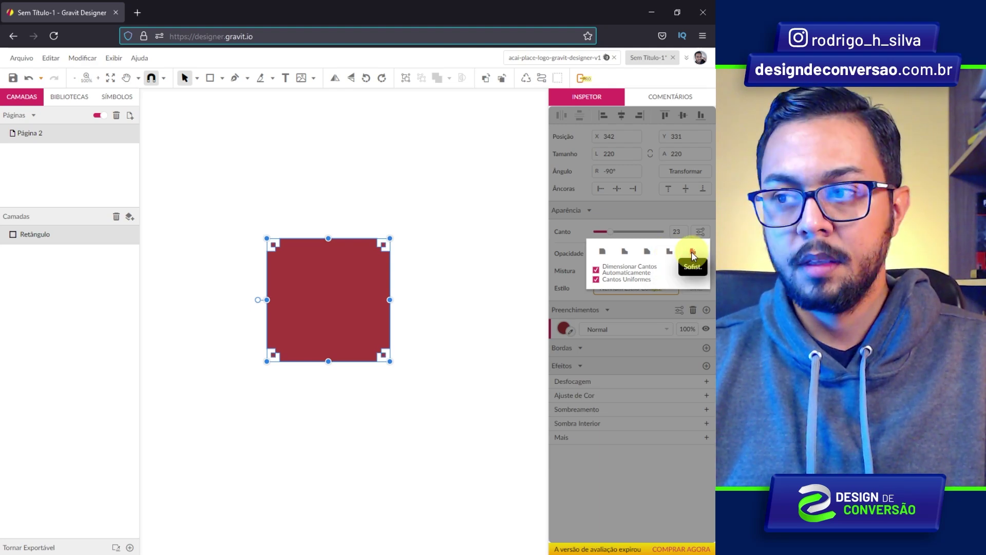
pyautogui.click(603, 251)
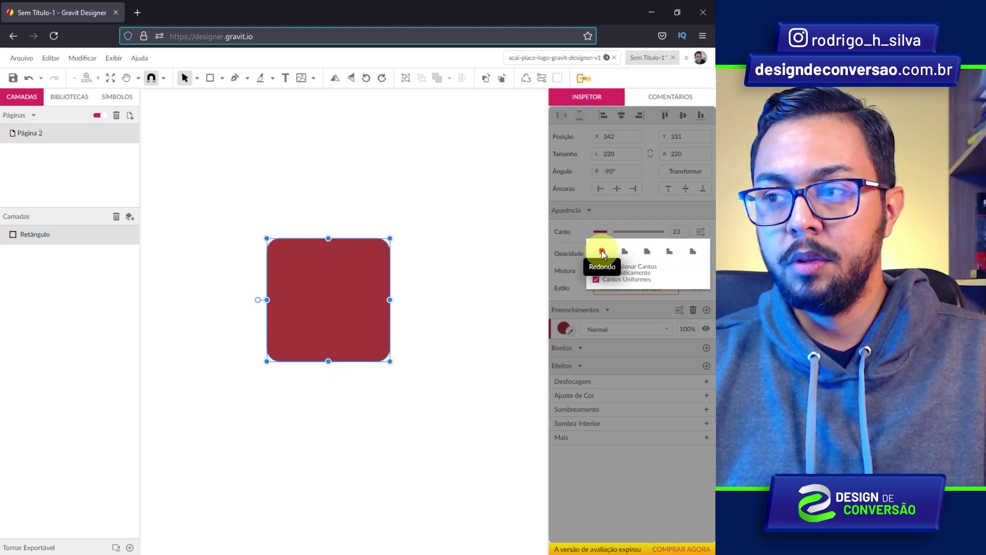
# Step: Turn off Cantos Uniformes, set the square's upper-left corner to 58, and round its lower-right corner even more strongly
pyautogui.click(610, 280)
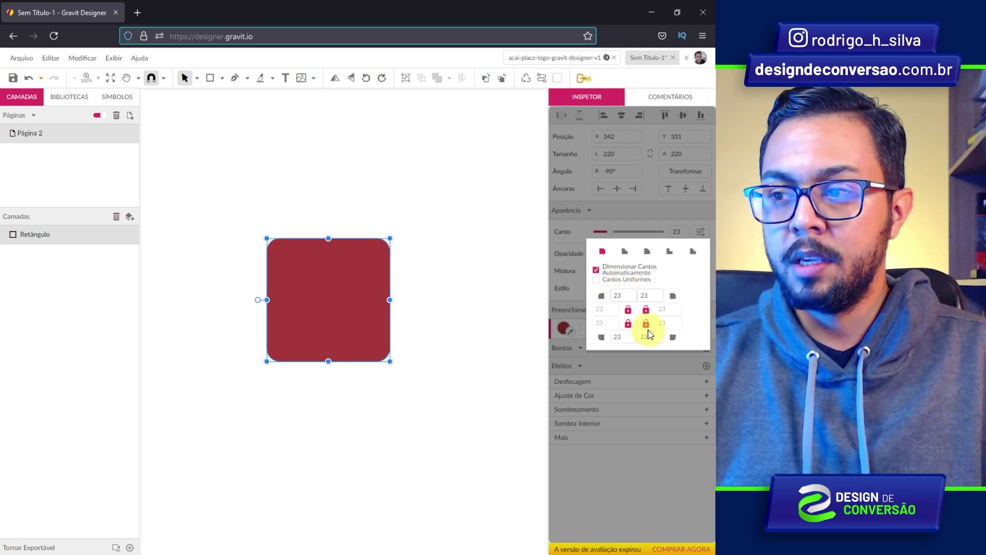
pyautogui.moveTo(620, 295)
pyautogui.mouseDown()
pyautogui.moveTo(625, 230)
pyautogui.moveTo(627, 286)
pyautogui.mouseUp()
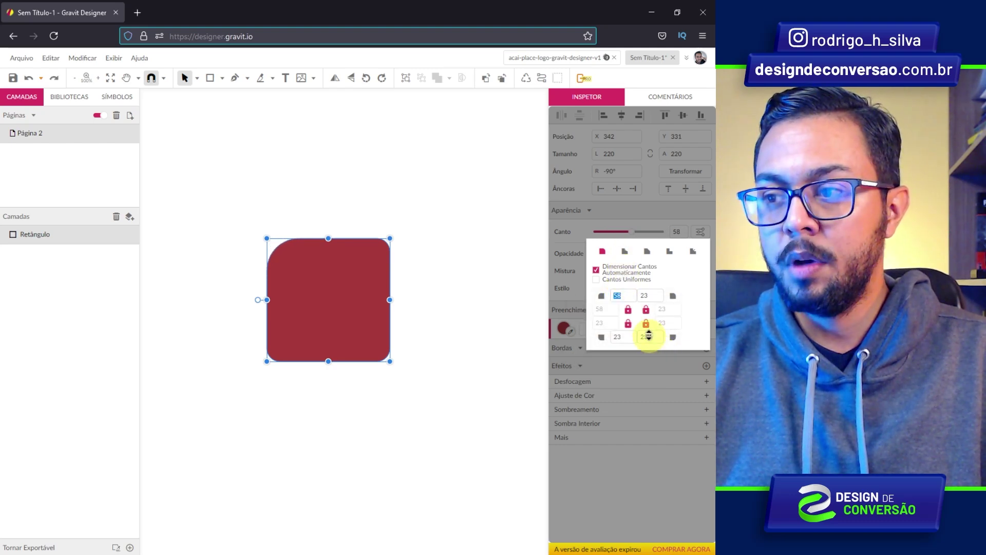
pyautogui.moveTo(650, 337); pyautogui.dragTo(645, 297)
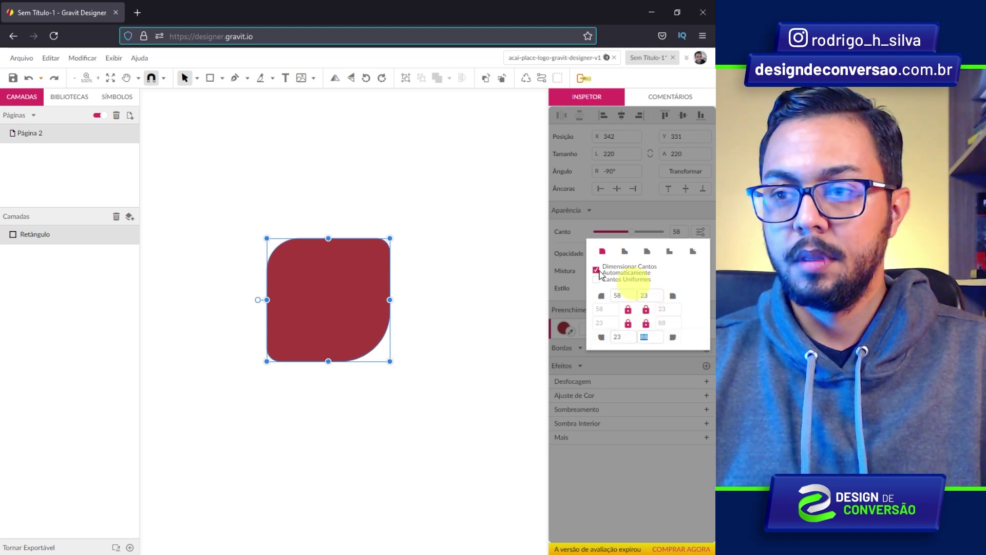
# Step: Delete the rounded red square and draw a circle about 299 px across with the Elipse tool
pyautogui.moveTo(209, 188); pyautogui.dragTo(450, 411)
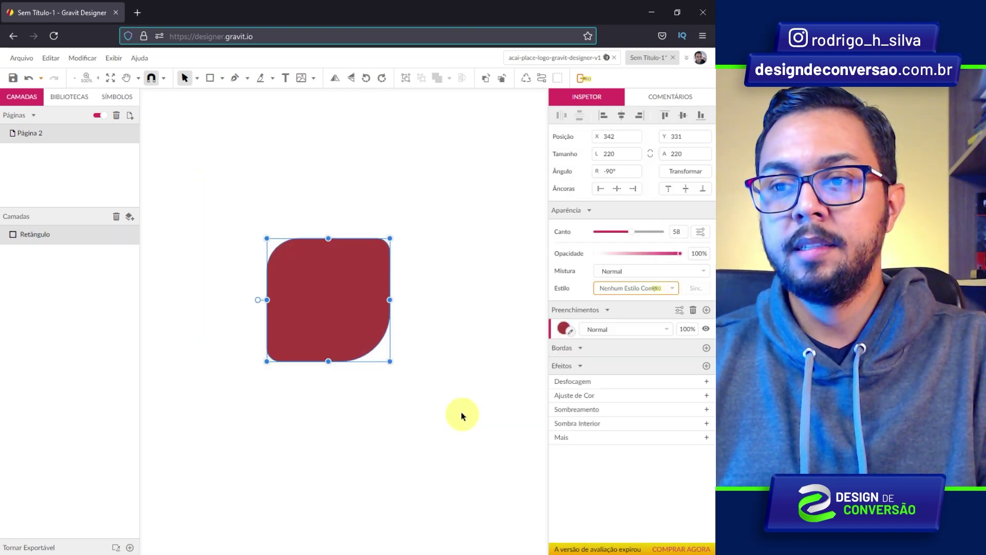
pyautogui.press('Delete')
pyautogui.click(222, 78)
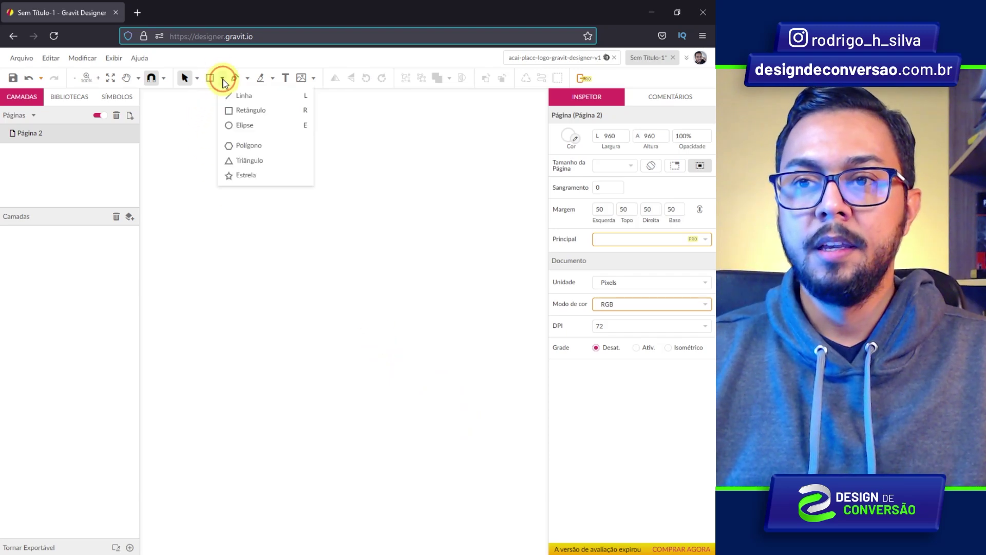
pyautogui.click(248, 126)
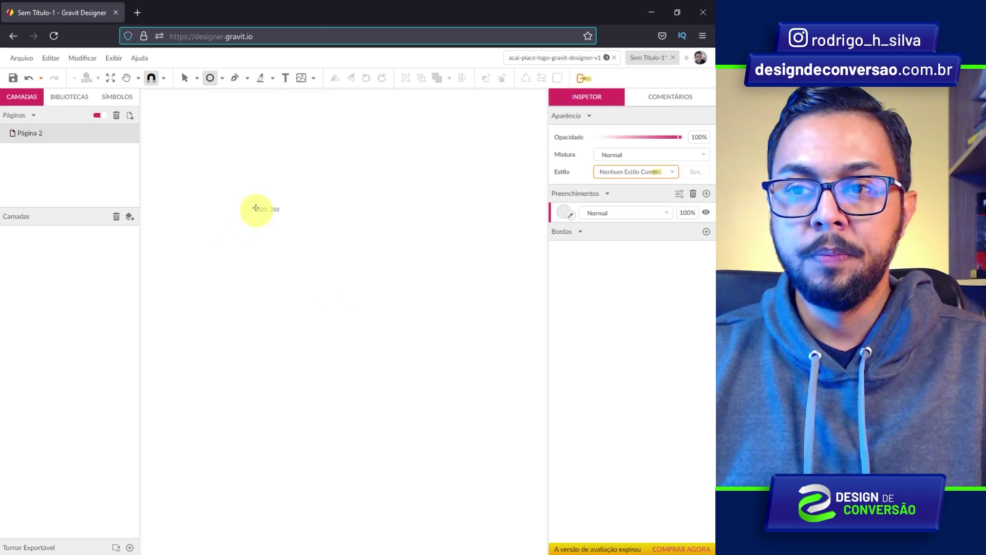
pyautogui.moveTo(257, 192)
pyautogui.mouseDown()
pyautogui.moveTo(311, 240)
pyautogui.moveTo(287, 337)
pyautogui.moveTo(407, 343)
pyautogui.moveTo(313, 335)
pyautogui.moveTo(461, 372)
pyautogui.moveTo(394, 394)
pyautogui.moveTo(416, 393)
pyautogui.moveTo(316, 372)
pyautogui.moveTo(335, 376)
pyautogui.moveTo(310, 301)
pyautogui.moveTo(346, 299)
pyautogui.moveTo(409, 358)
pyautogui.mouseUp()
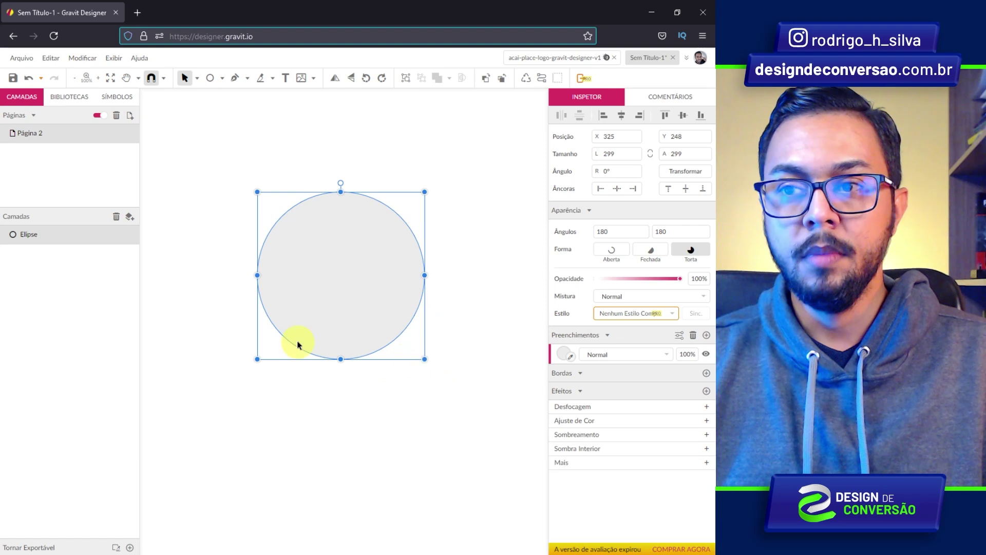
# Step: Delete the circle from the page
pyautogui.press('alt')
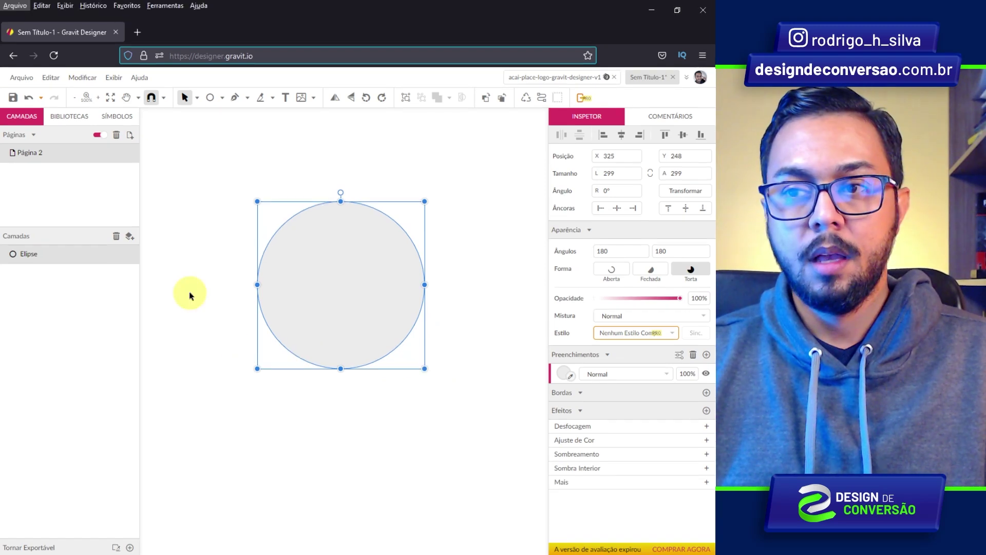
pyautogui.press('alt')
pyautogui.moveTo(424, 183)
pyautogui.mouseDown()
pyautogui.moveTo(362, 223)
pyautogui.moveTo(467, 194)
pyautogui.moveTo(360, 220)
pyautogui.moveTo(467, 181)
pyautogui.moveTo(436, 194)
pyautogui.mouseUp()
pyautogui.press('Delete')
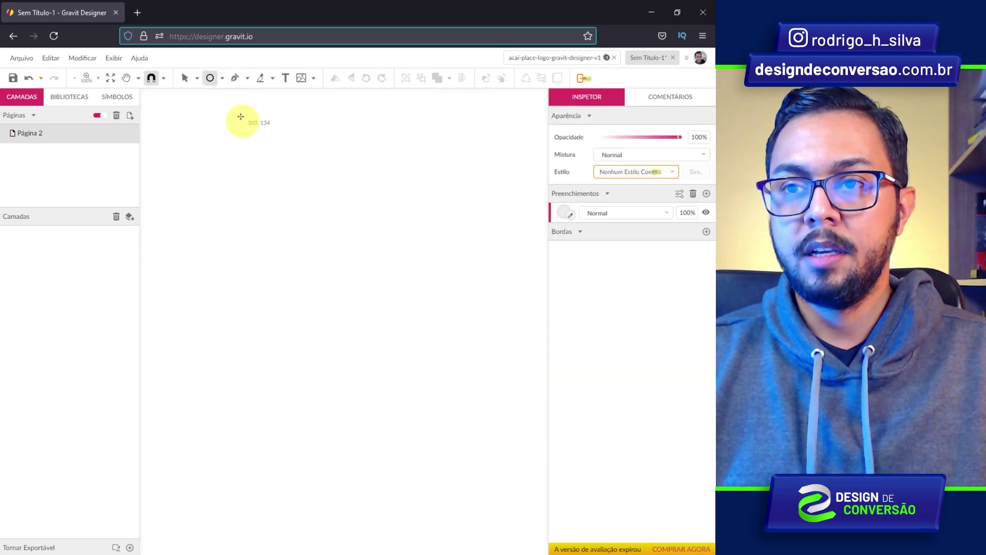
# Step: Draw a six-sided polygon about 258 by 223 px with the Polígono tool and fill it with muted pink
pyautogui.click(222, 78)
pyautogui.click(261, 145)
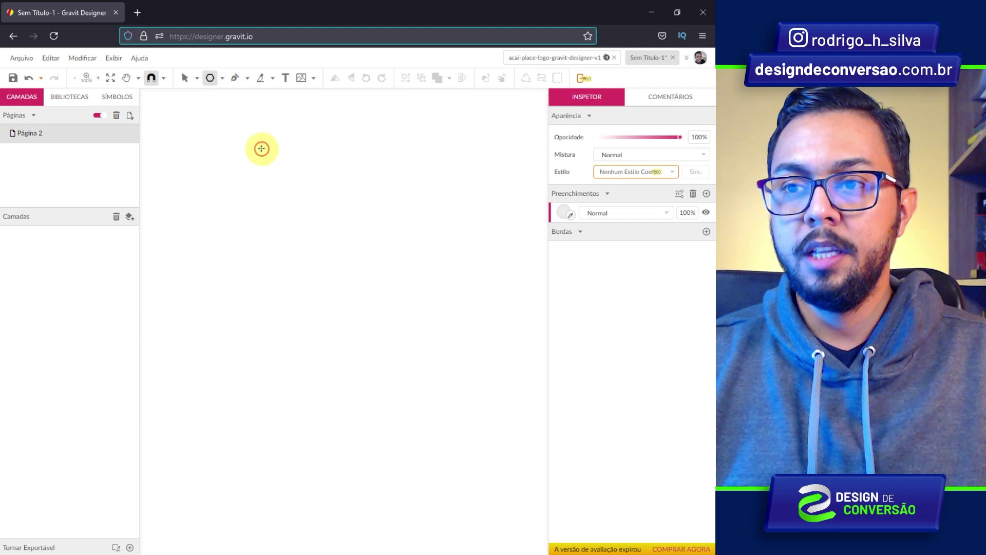
pyautogui.moveTo(254, 226); pyautogui.dragTo(292, 288)
pyautogui.moveTo(302, 210); pyautogui.dragTo(362, 278)
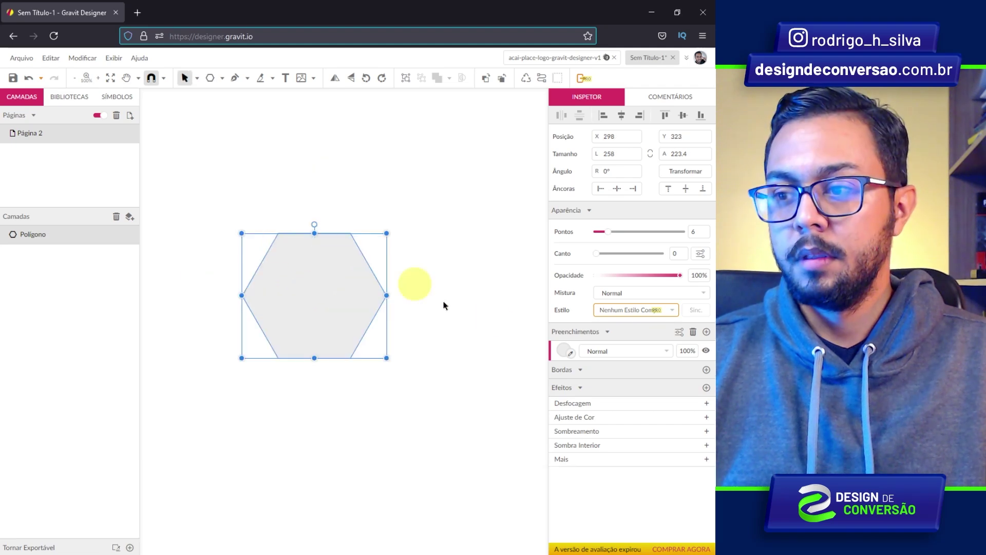
pyautogui.click(564, 350)
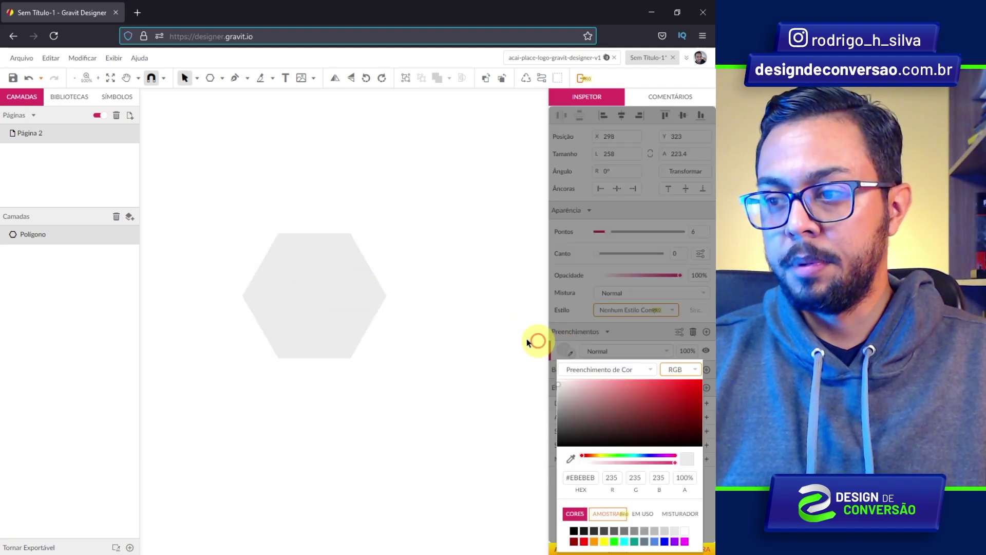
pyautogui.click(602, 396)
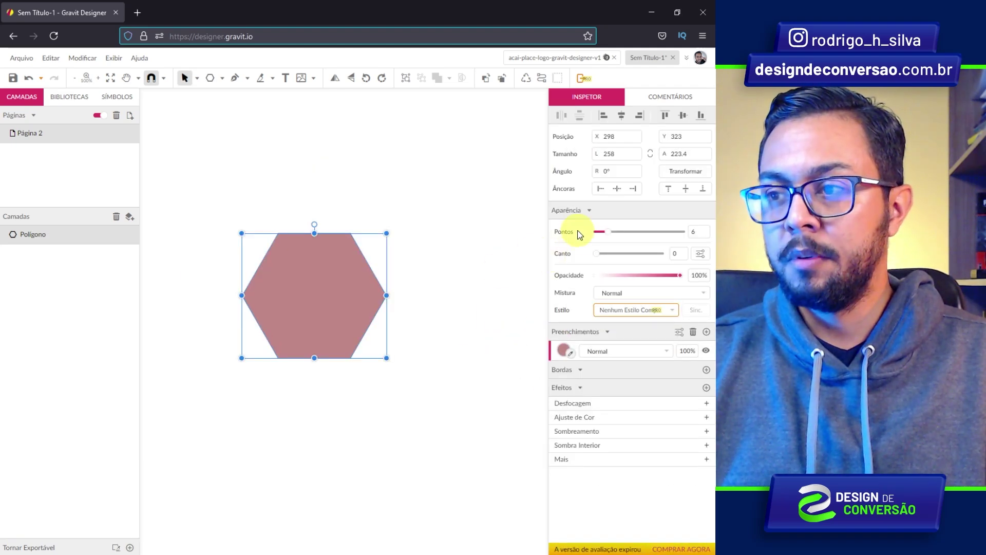
# Step: Reduce the pink polygon to 5 points, round its corners to 19.7, and open its detailed corner settings
pyautogui.moveTo(609, 232)
pyautogui.mouseDown()
pyautogui.moveTo(655, 239)
pyautogui.moveTo(608, 242)
pyautogui.mouseUp()
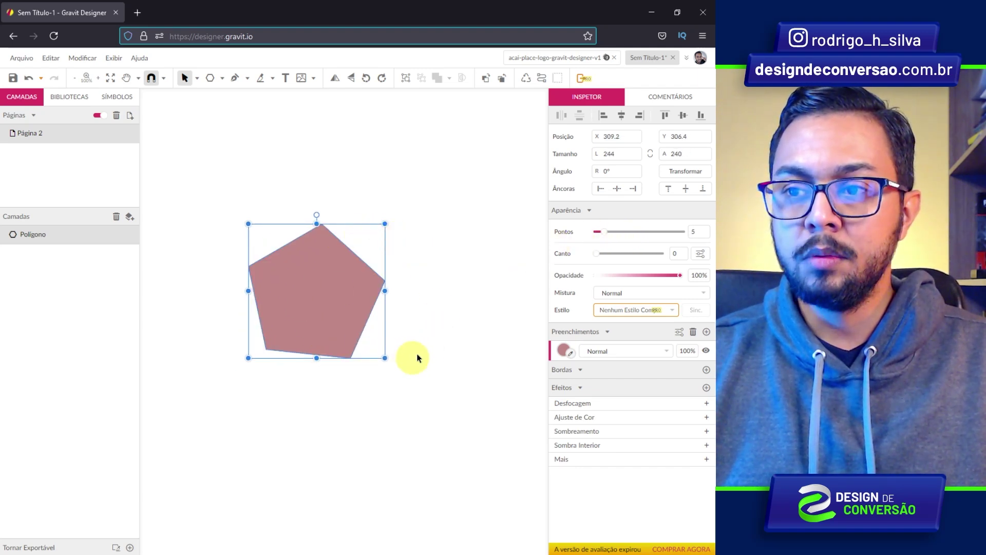
pyautogui.moveTo(599, 258); pyautogui.dragTo(632, 266)
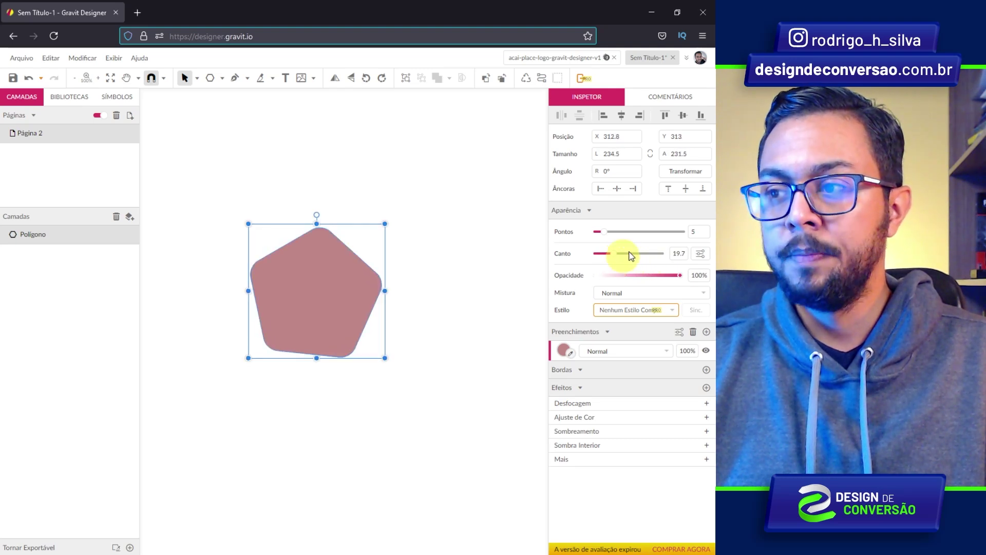
pyautogui.click(701, 254)
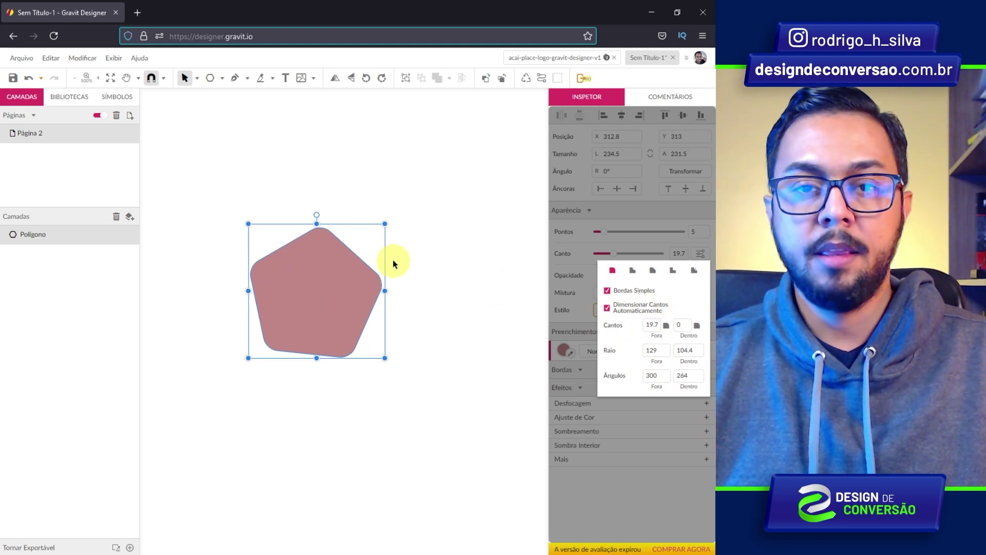
# Step: Delete the pink pentagon and draw a triangle about 144 by 124 px with the Triângulo tool
pyautogui.press('Delete')
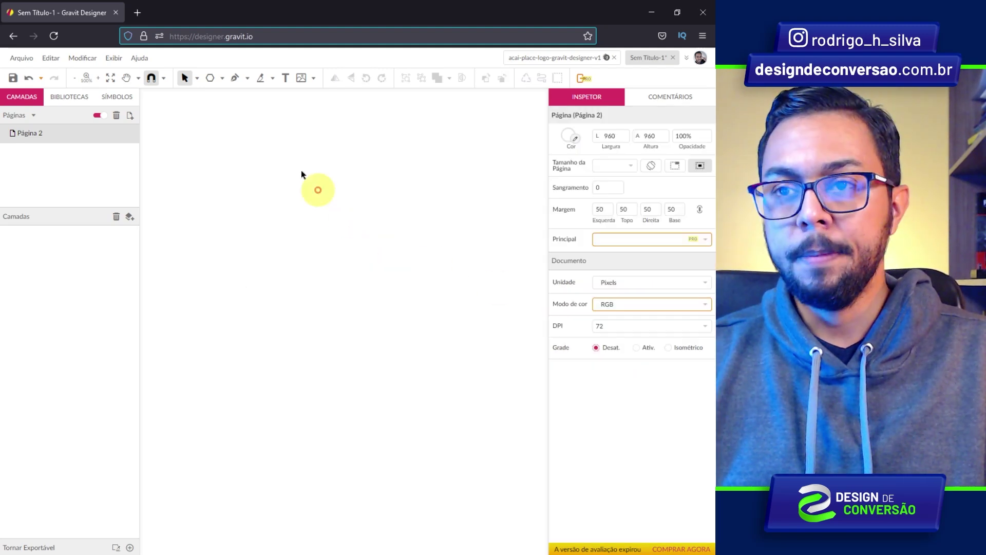
pyautogui.click(222, 78)
pyautogui.click(255, 162)
pyautogui.moveTo(248, 235)
pyautogui.mouseDown()
pyautogui.moveTo(283, 278)
pyautogui.moveTo(287, 257)
pyautogui.mouseUp()
pyautogui.moveTo(259, 220)
pyautogui.mouseDown()
pyautogui.moveTo(308, 231)
pyautogui.moveTo(301, 256)
pyautogui.mouseUp()
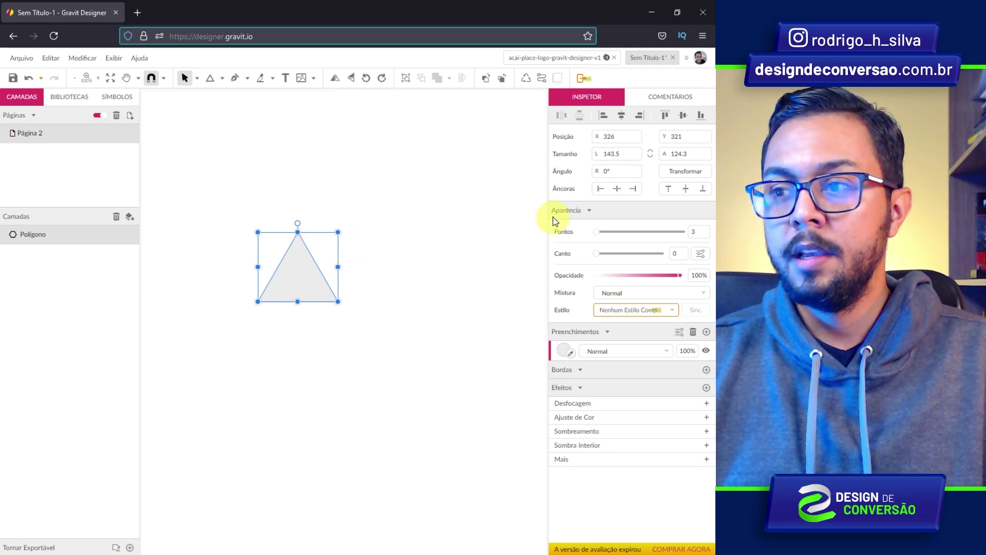
pyautogui.moveTo(598, 232)
pyautogui.mouseDown()
pyautogui.moveTo(627, 231)
pyautogui.moveTo(595, 231)
pyautogui.mouseUp()
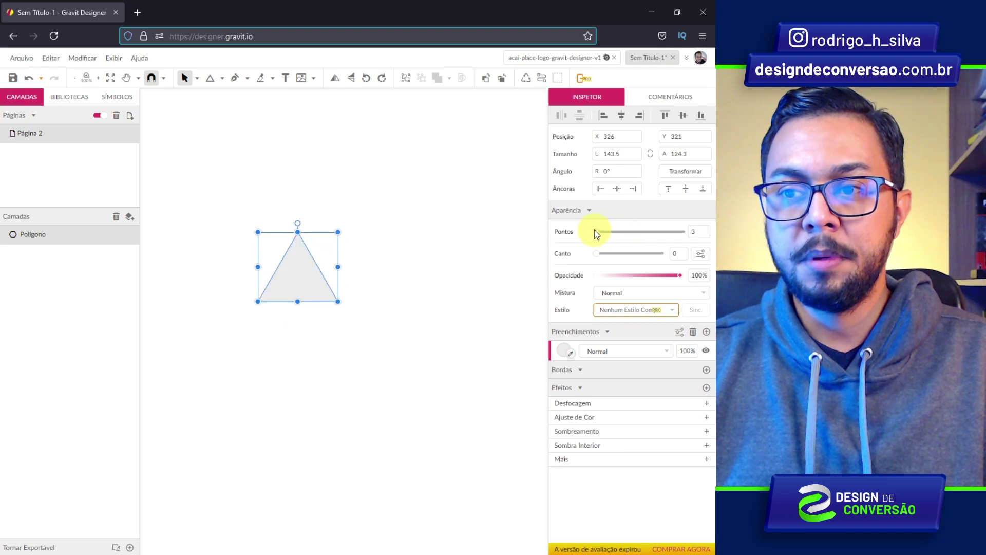
# Step: Delete the triangle and draw a five-pointed star about 293 by 279 px with the Estrela tool
pyautogui.press('Delete')
pyautogui.click(222, 78)
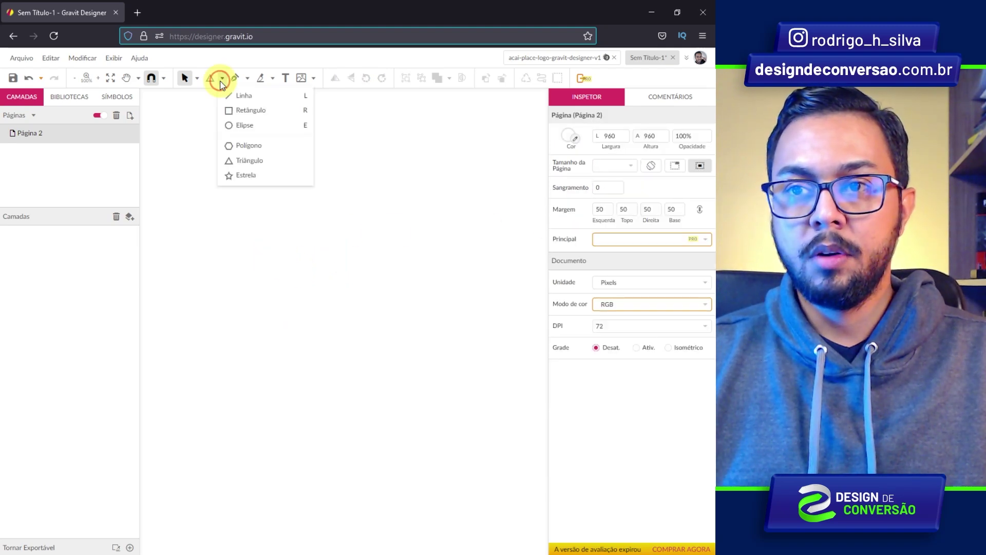
pyautogui.click(268, 176)
pyautogui.moveTo(253, 240); pyautogui.dragTo(306, 308)
pyautogui.moveTo(258, 214); pyautogui.dragTo(344, 253)
# Step: Fill the star with orange and move it to about X 299, Y 276
pyautogui.click(563, 369)
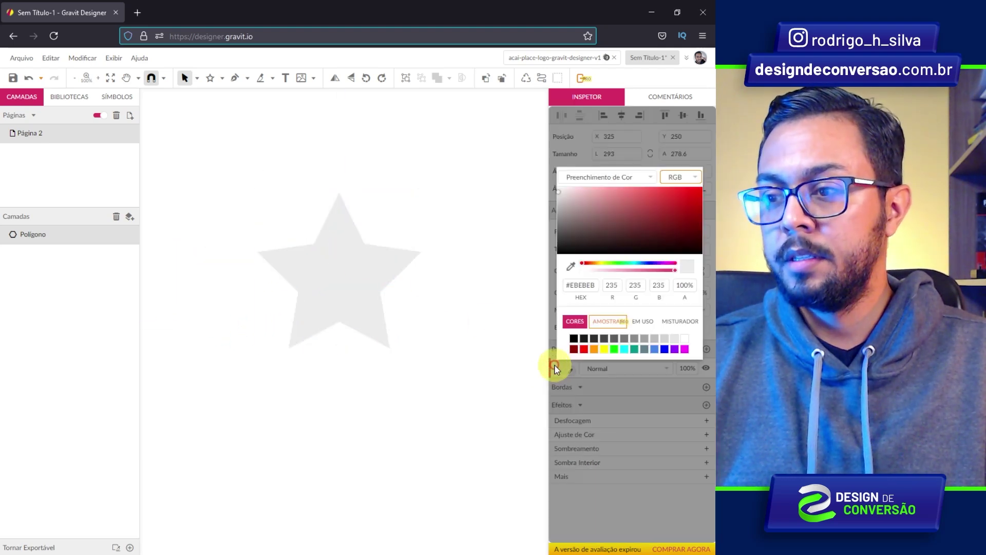
pyautogui.click(594, 348)
pyautogui.click(333, 338)
pyautogui.moveTo(359, 280); pyautogui.dragTo(345, 295)
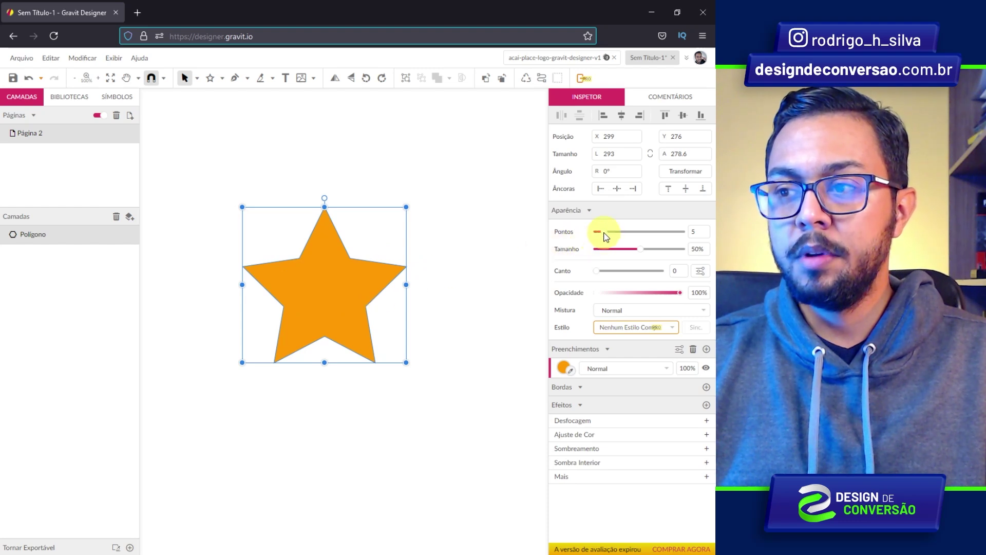
# Step: Give the orange star 16 points, a Tamanho of 59% and a corner value of 33.6
pyautogui.moveTo(608, 236); pyautogui.dragTo(652, 236)
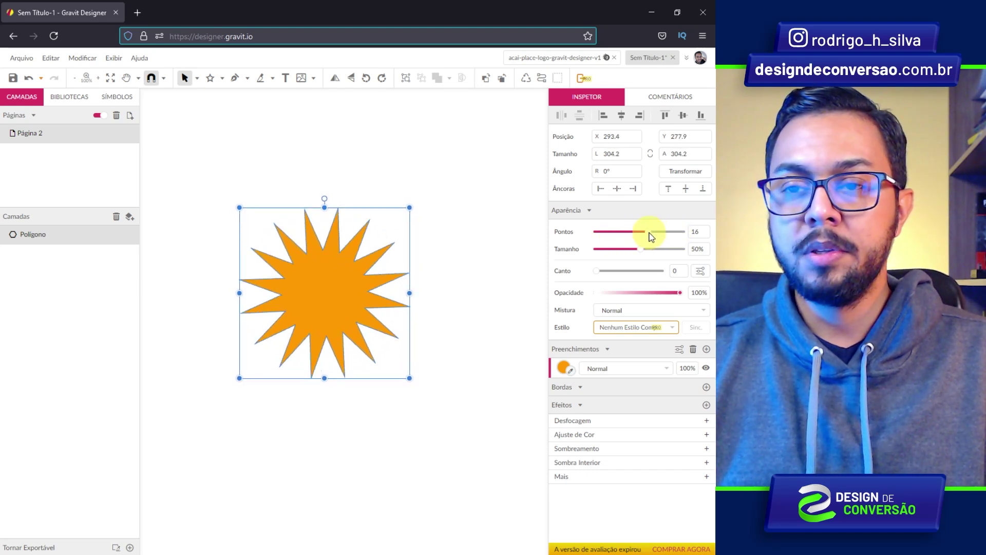
pyautogui.moveTo(640, 248); pyautogui.dragTo(663, 249)
pyautogui.moveTo(669, 252); pyautogui.dragTo(651, 251)
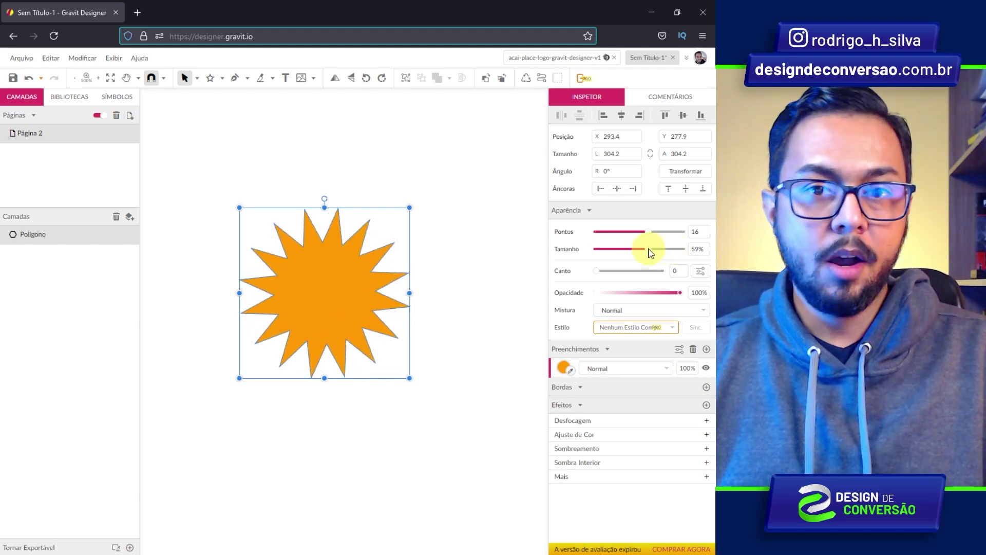
pyautogui.moveTo(599, 273); pyautogui.dragTo(670, 270)
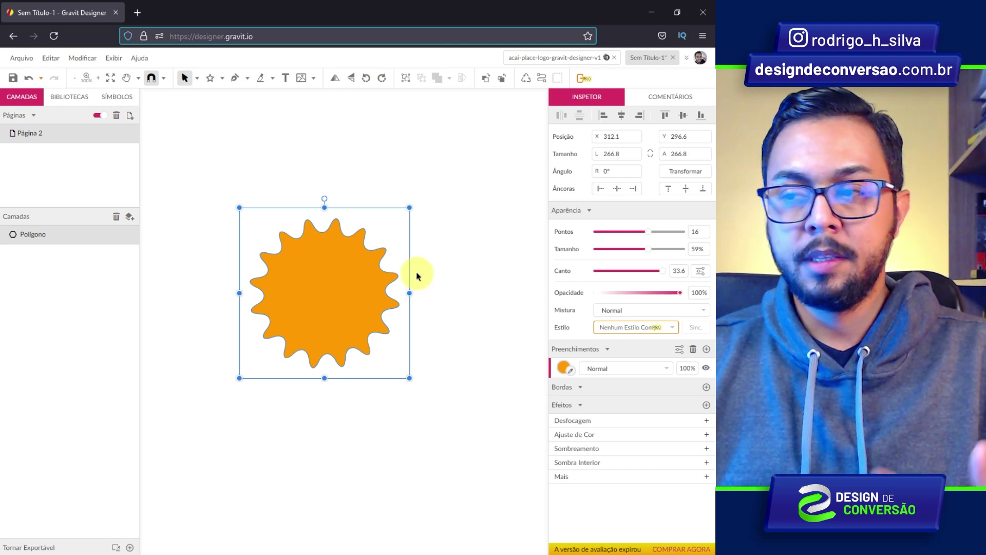
# Step: Try the alternative corner styles on the orange star, including Chanfr. and Sofist., and return it to the rounded style
pyautogui.click(700, 270)
pyautogui.click(632, 288)
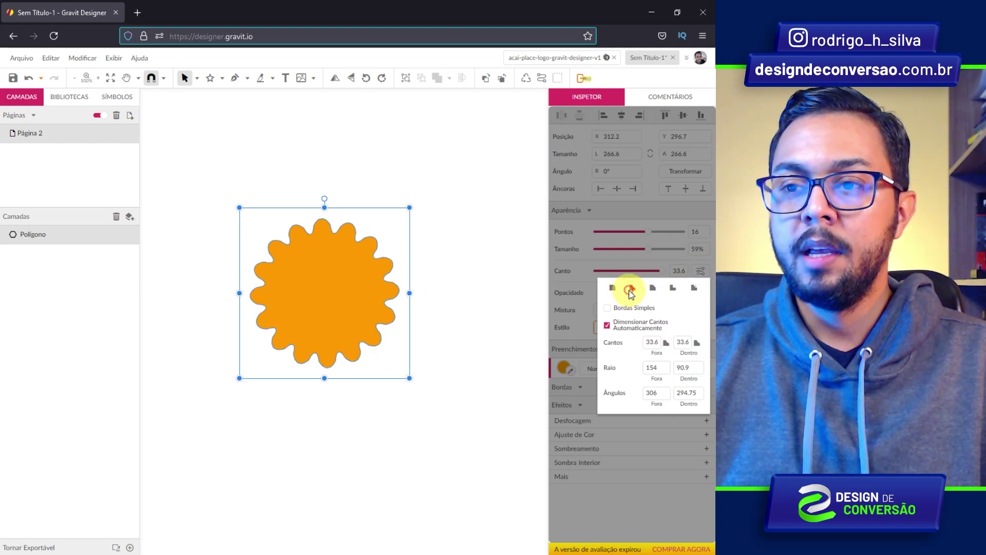
pyautogui.click(649, 289)
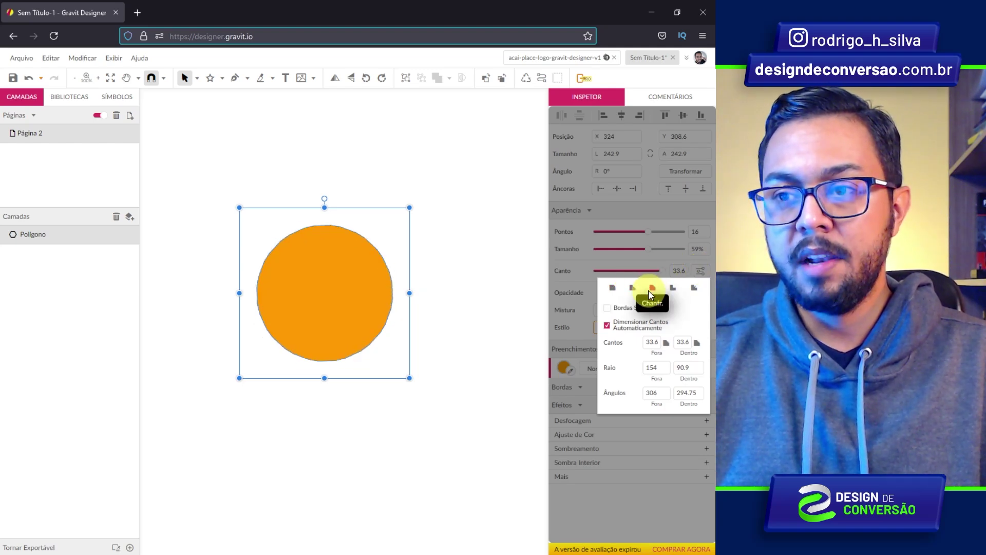
pyautogui.click(673, 288)
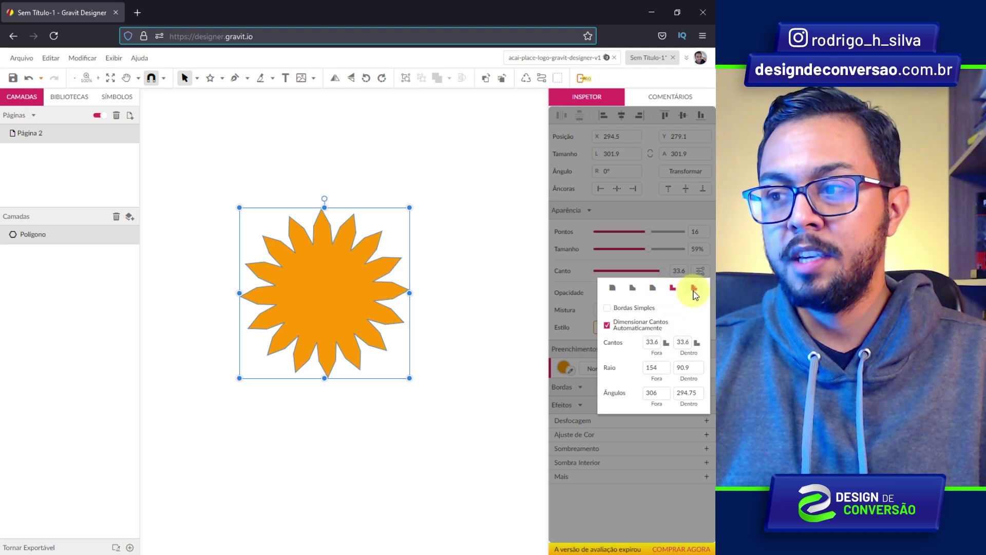
pyautogui.click(693, 289)
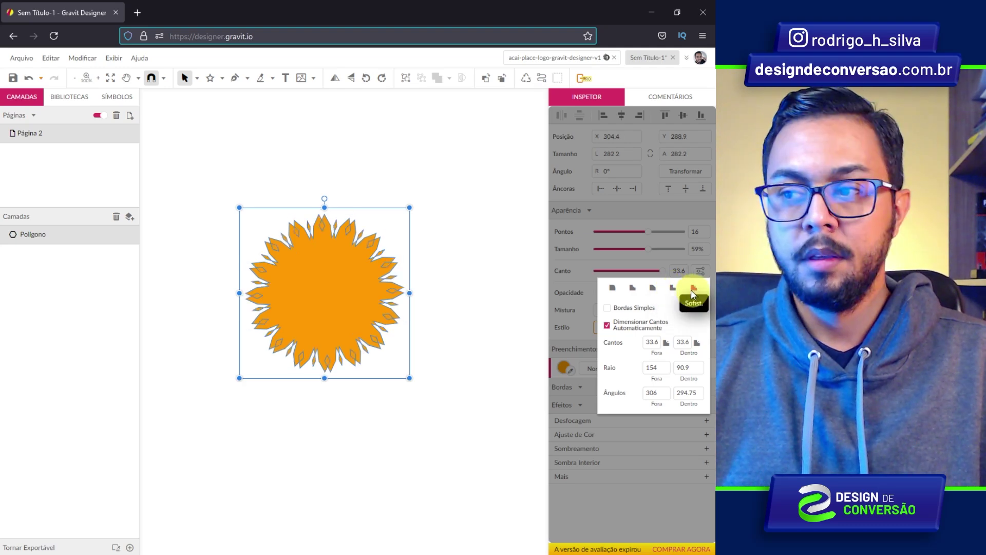
pyautogui.click(614, 289)
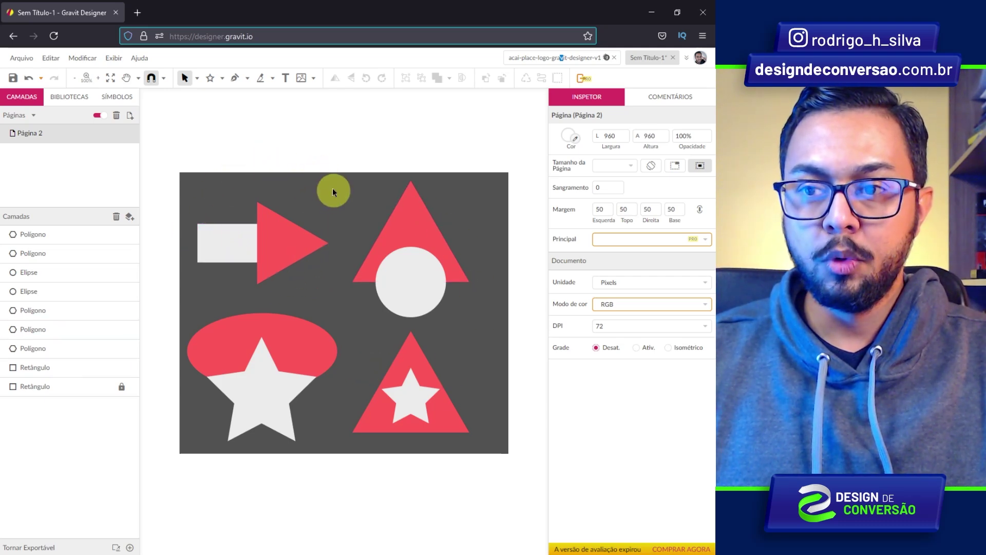
# Step: Merge the light gray rectangle and the adjoining red triangle into a single arrow shape with the União operation
pyautogui.click(229, 240)
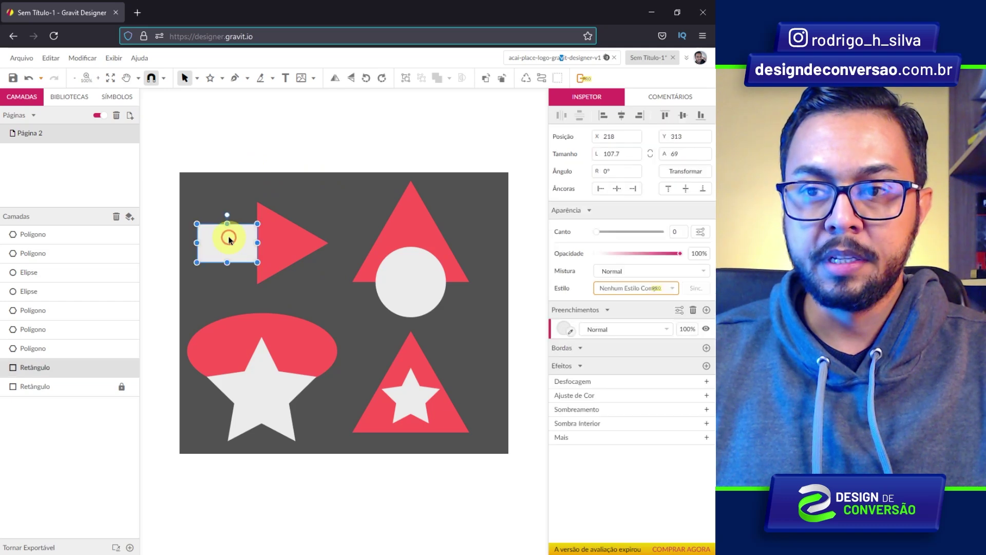
pyautogui.click(288, 245)
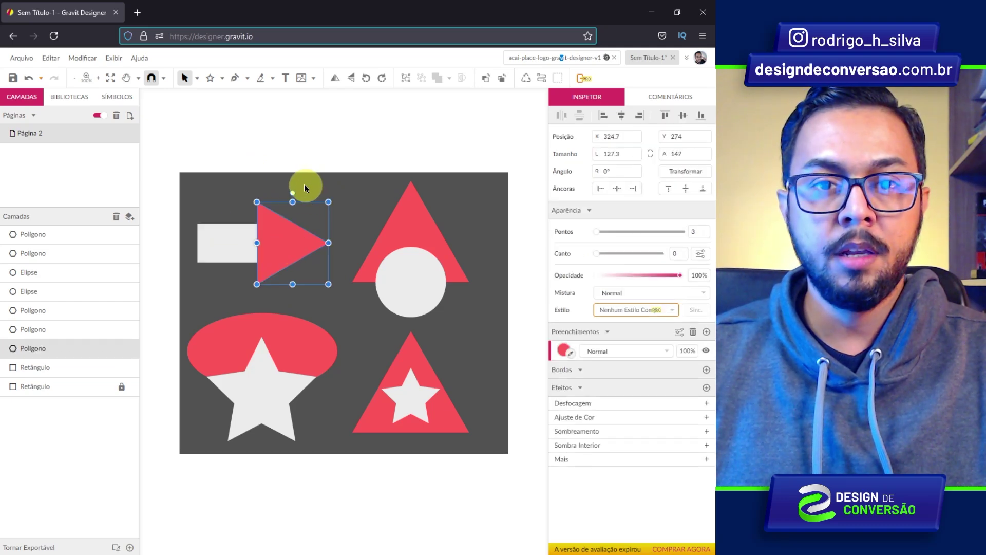
pyautogui.click(228, 191)
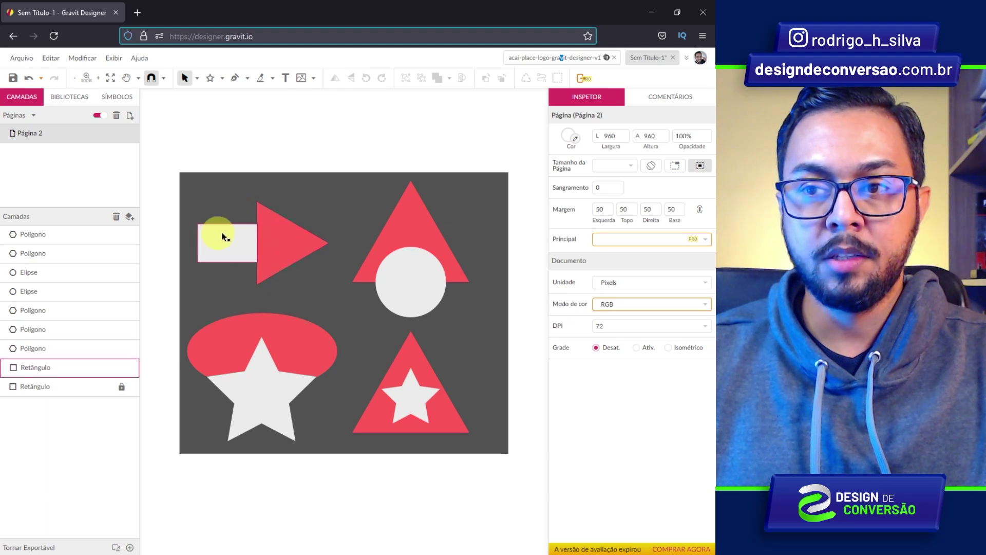
pyautogui.moveTo(208, 186); pyautogui.dragTo(302, 243)
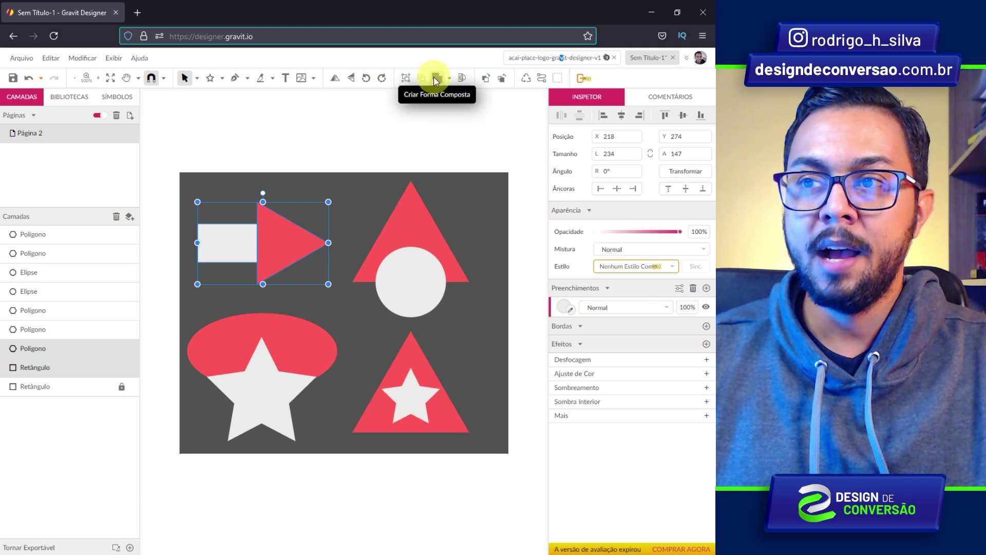
pyautogui.click(450, 79)
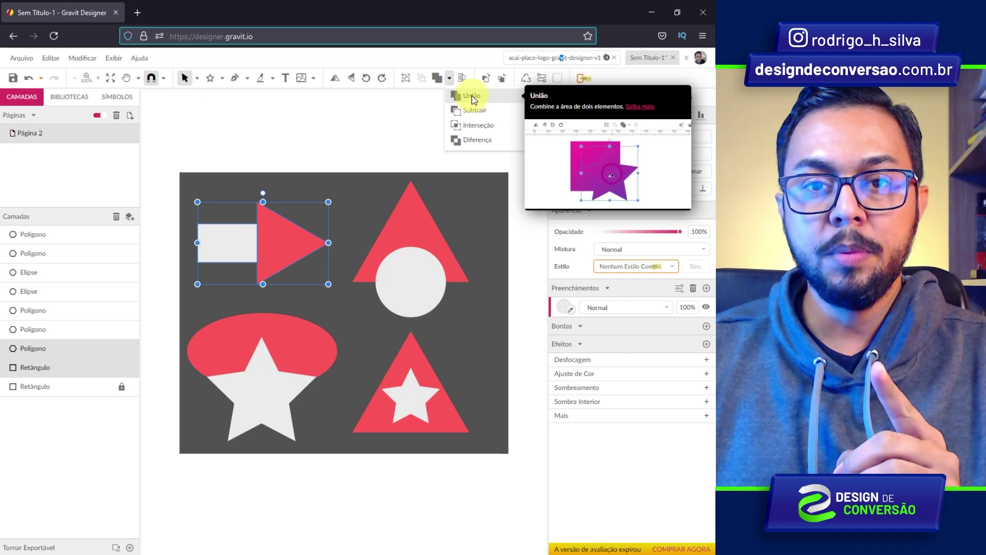
pyautogui.click(212, 179)
pyautogui.moveTo(211, 182); pyautogui.dragTo(303, 246)
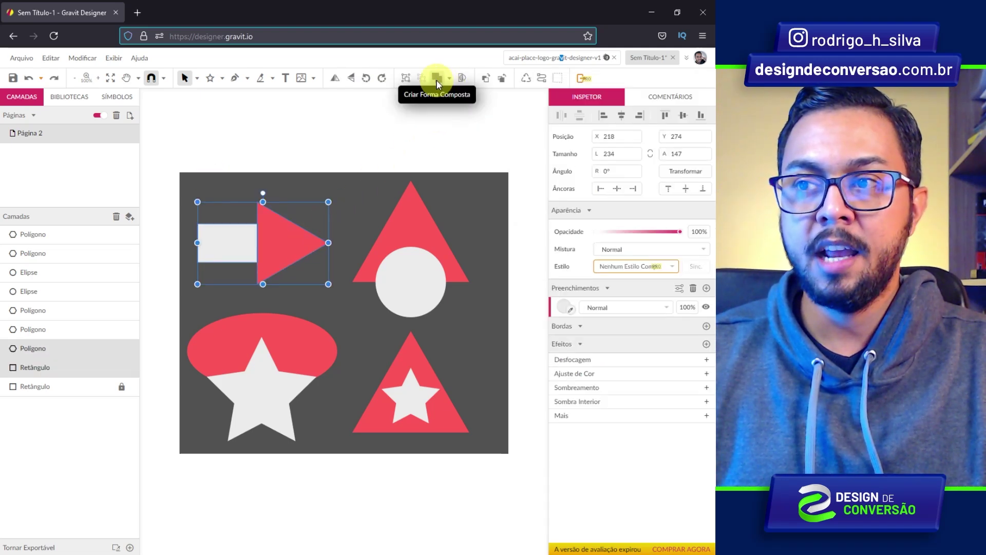
pyautogui.click(450, 78)
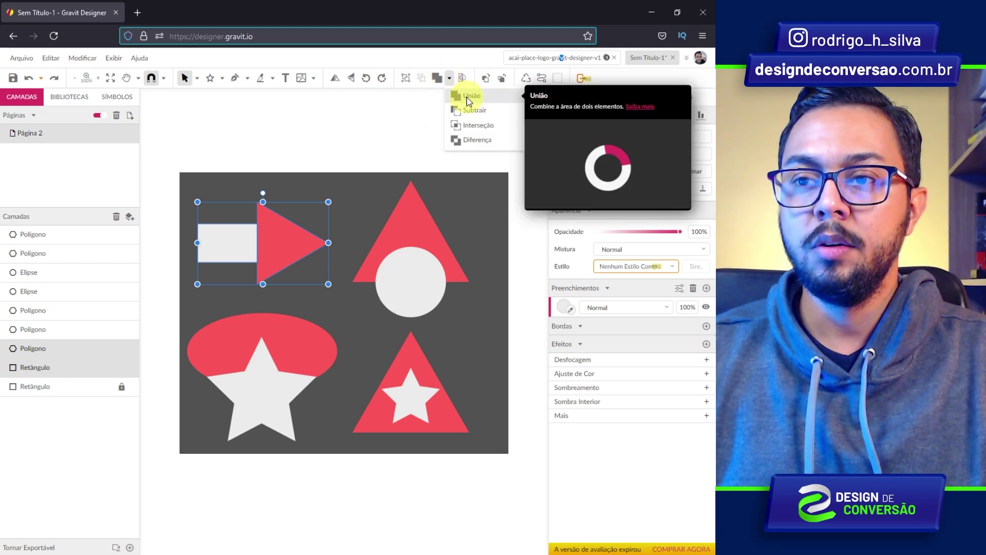
pyautogui.click(466, 97)
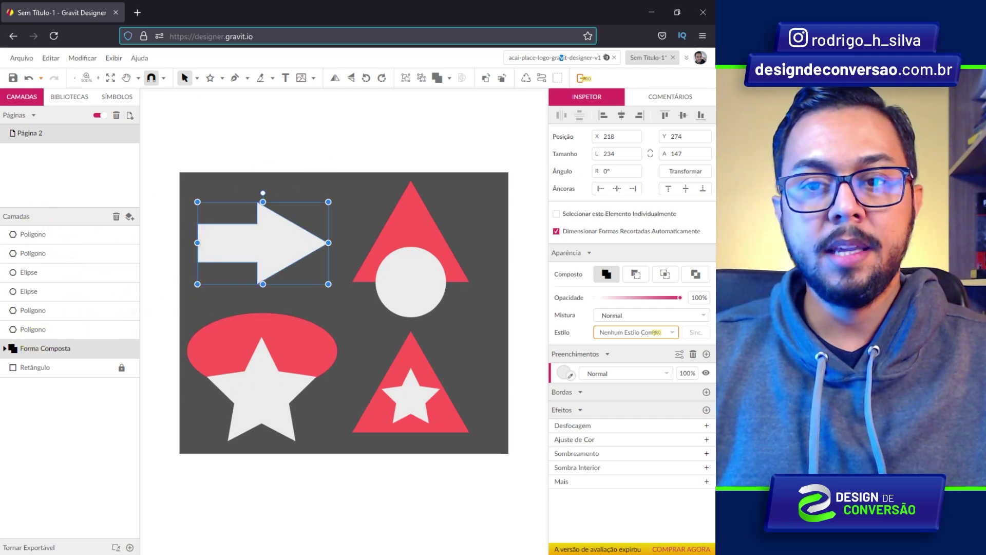
# Step: Undo and redo the arrow's União operation to compare the separate shapes with the merged one
pyautogui.hotkey('ctrl', 'z')
pyautogui.hotkey('ctrl', 'z')
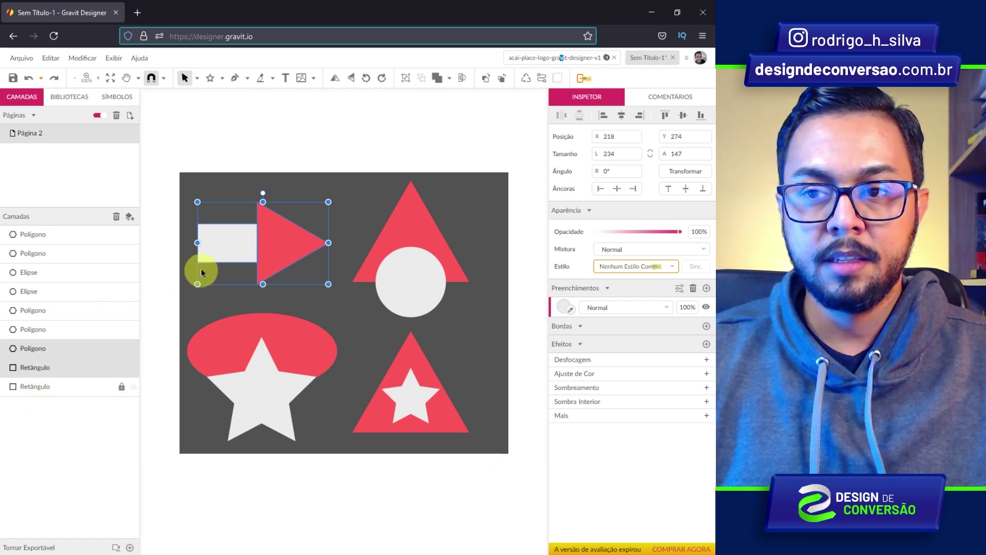
pyautogui.hotkey('ctrl', 'shift', 'z')
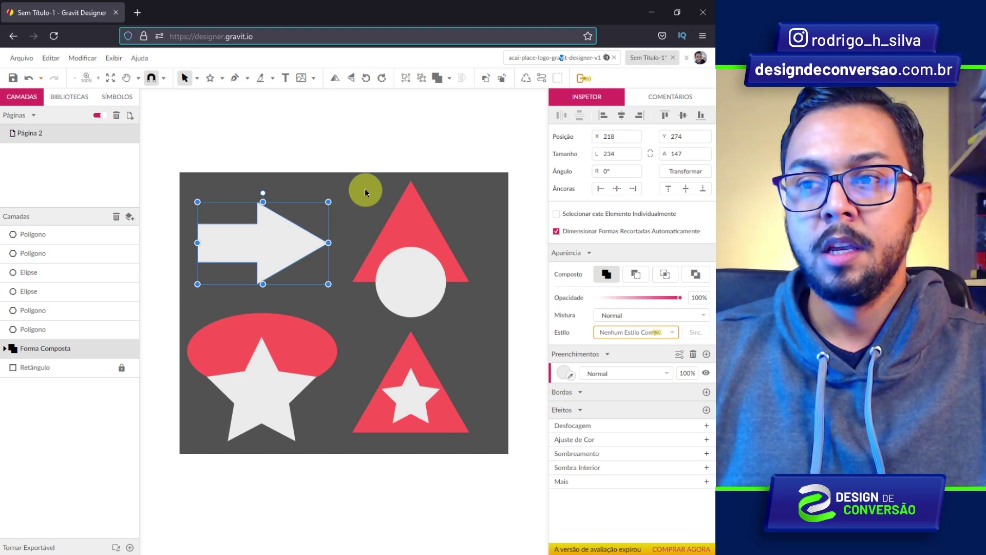
# Step: Cut the light gray circle out of the red triangle above with the Subtrair operation and deselect the result
pyautogui.moveTo(364, 189); pyautogui.dragTo(468, 269)
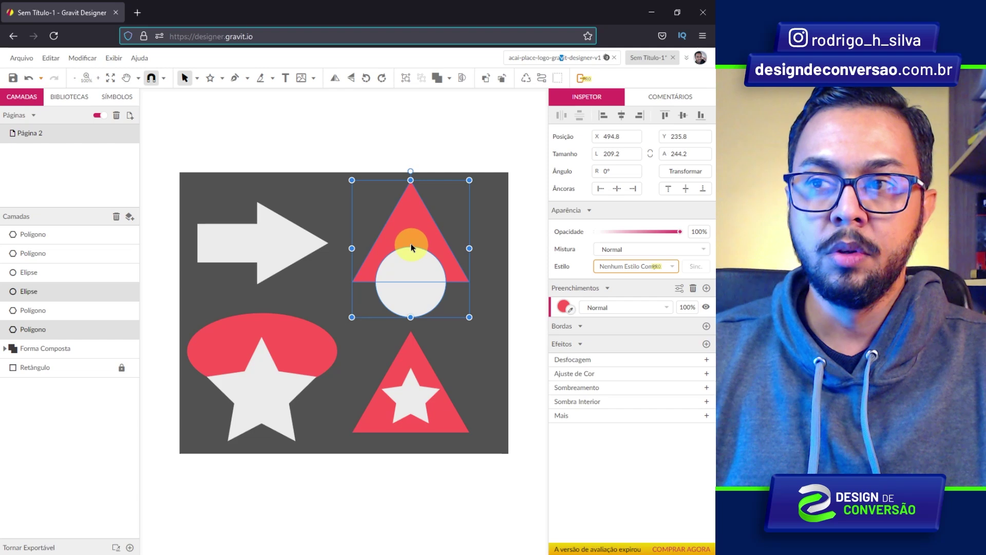
pyautogui.click(432, 78)
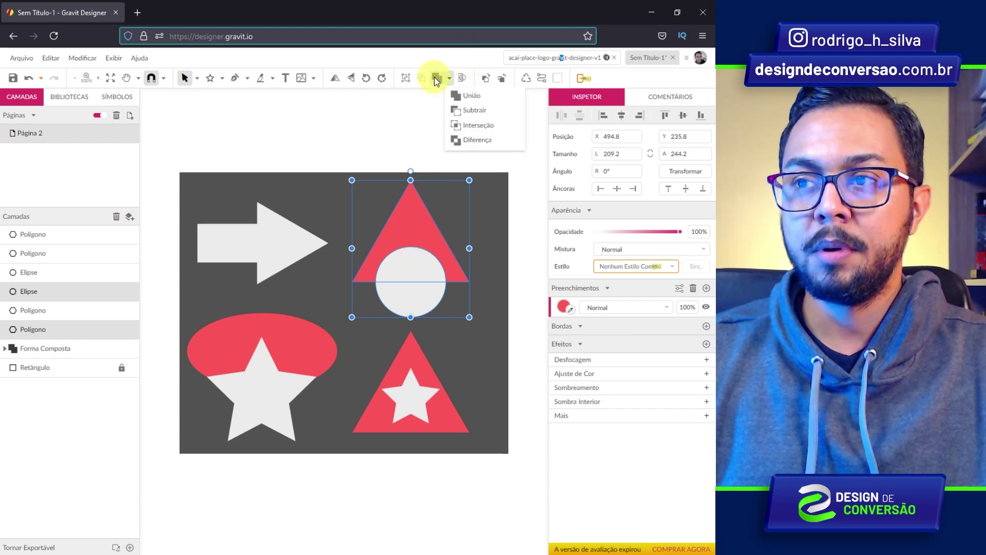
pyautogui.click(471, 109)
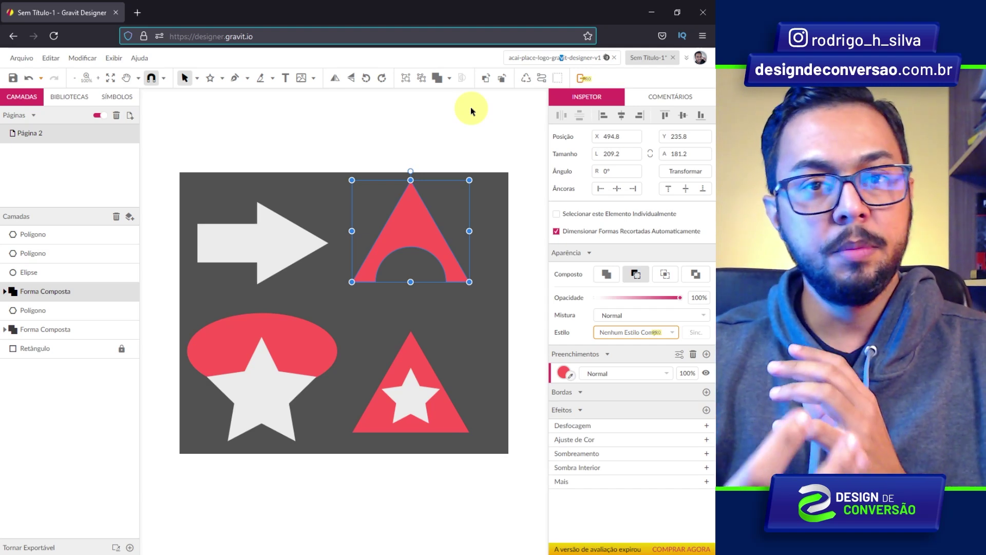
pyautogui.click(471, 106)
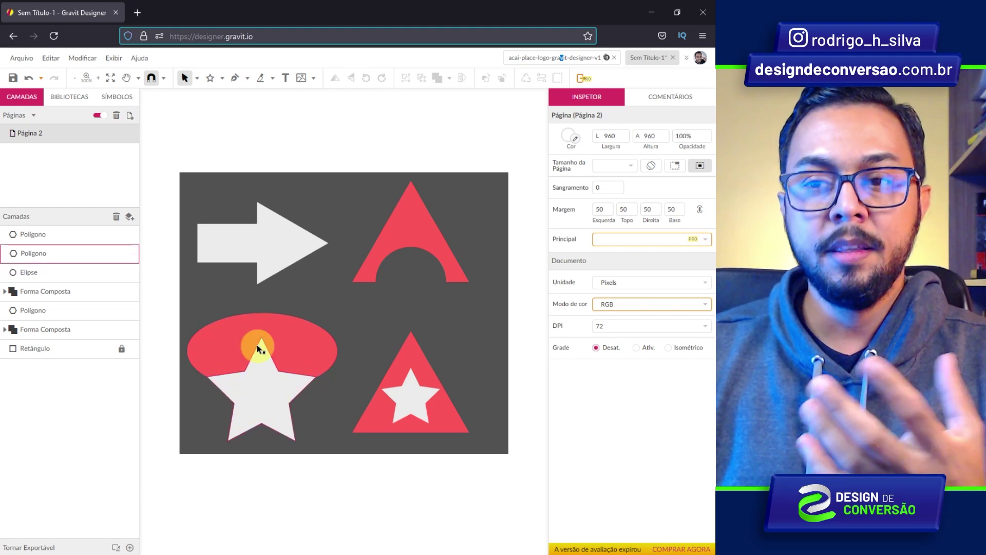
# Step: Keep only the overlap of the red ellipse and the light gray star with the Interseção operation, and deselect it
pyautogui.moveTo(211, 304); pyautogui.dragTo(303, 412)
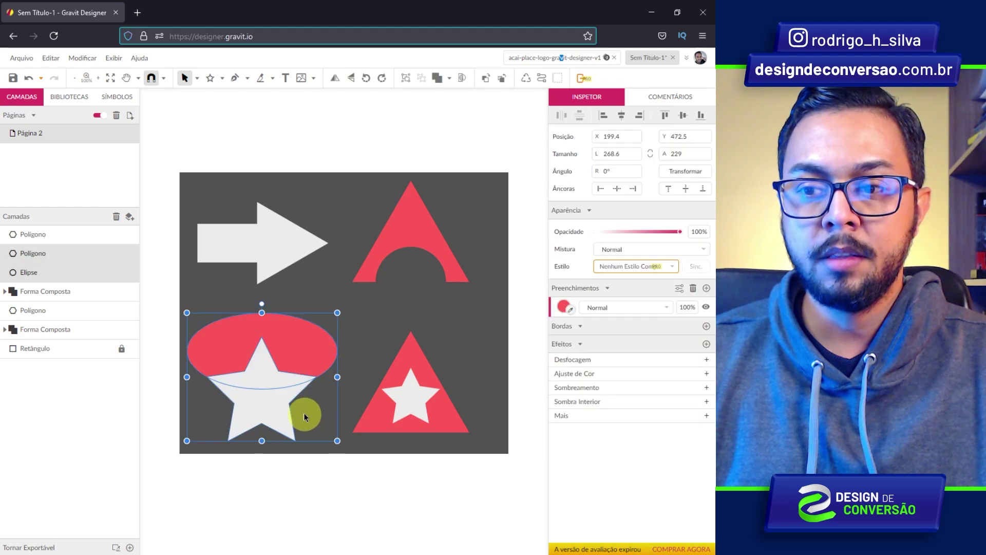
pyautogui.click(452, 79)
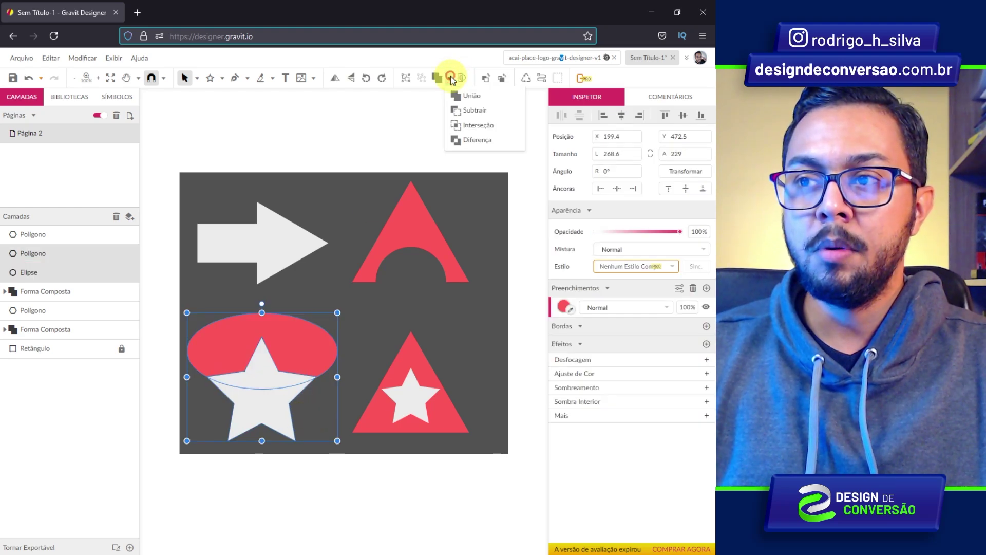
pyautogui.click(494, 128)
pyautogui.click(320, 315)
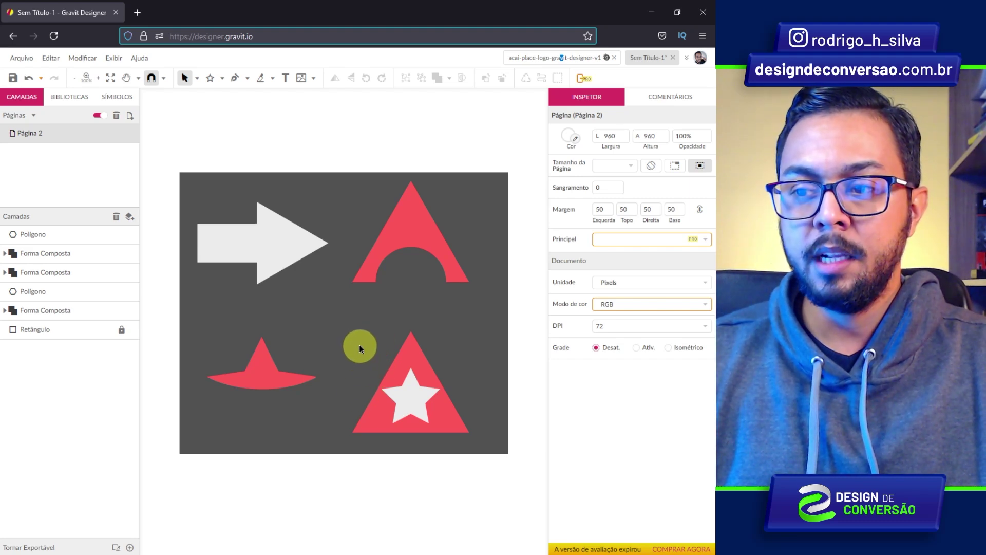
# Step: Combine the lower red triangle and the star inside it with the Diferença operation
pyautogui.moveTo(359, 340); pyautogui.dragTo(452, 426)
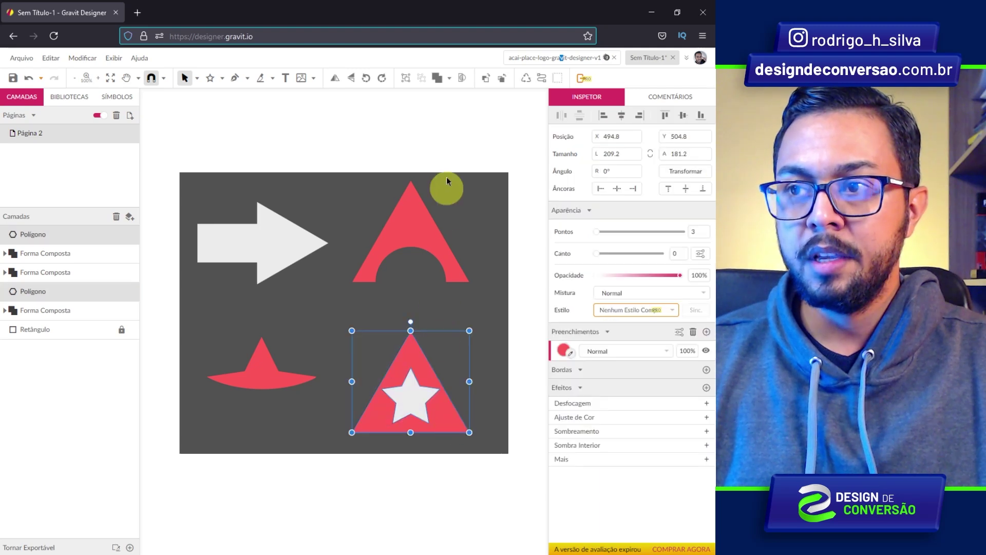
pyautogui.click(449, 77)
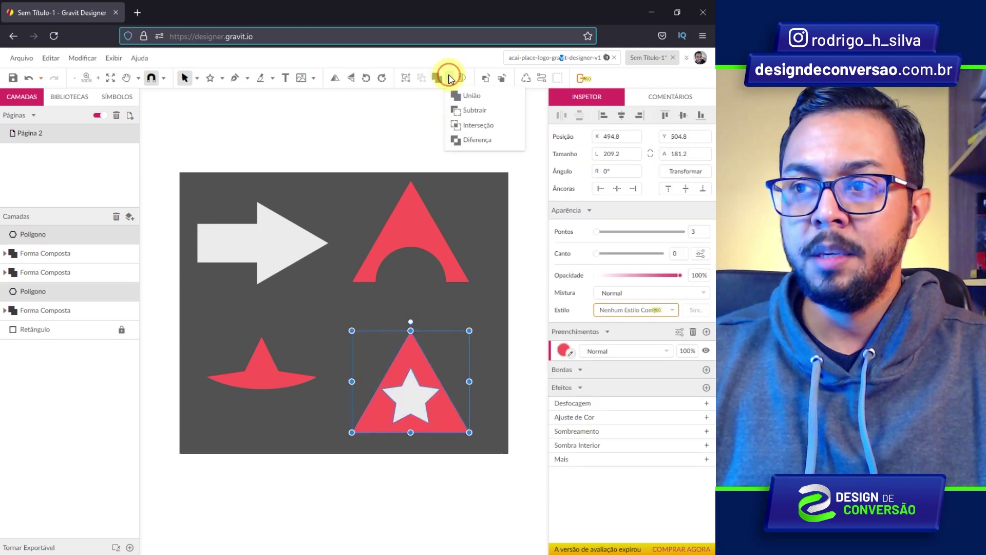
pyautogui.click(482, 141)
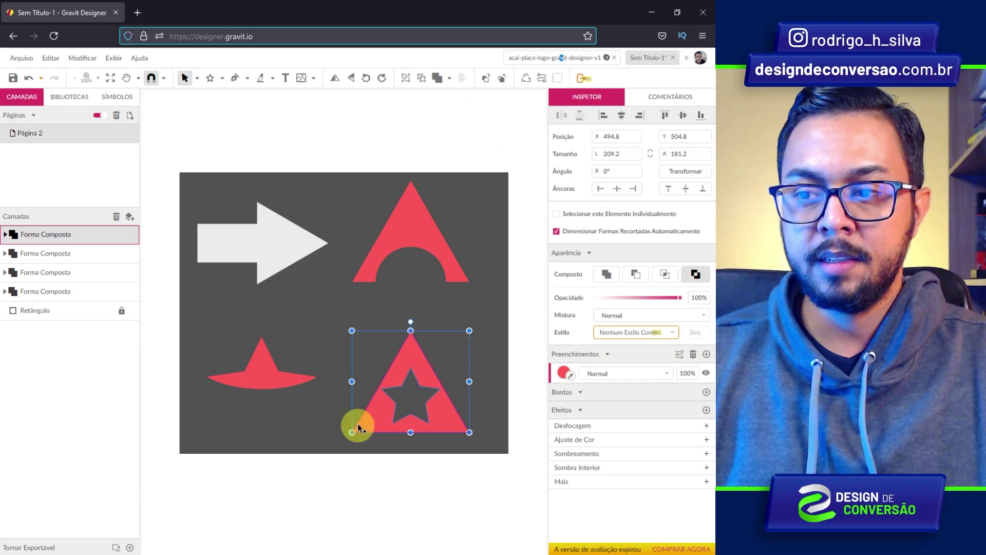
# Step: Move the star-cutout triangle past the background's lower edge to check the hole, and bring it back up to about Y 395
pyautogui.click(365, 335)
pyautogui.click(408, 351)
pyautogui.moveTo(410, 356); pyautogui.dragTo(408, 402)
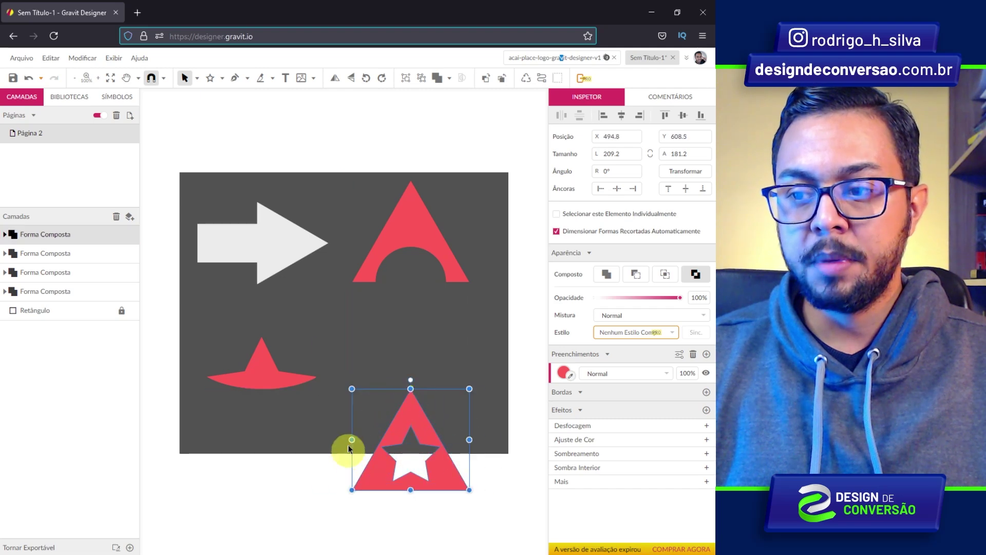
pyautogui.doubleClick(411, 408)
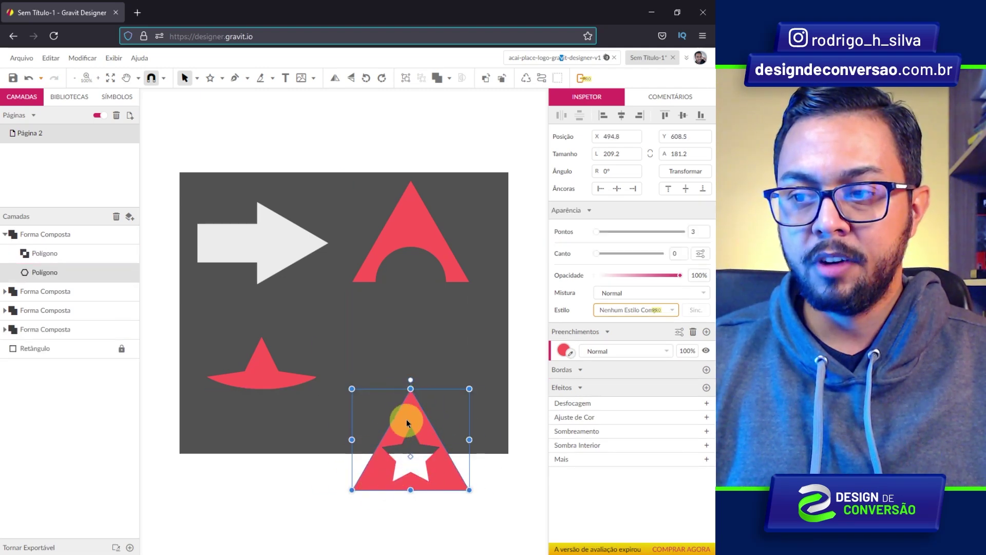
pyautogui.click(441, 341)
pyautogui.moveTo(409, 416); pyautogui.dragTo(412, 291)
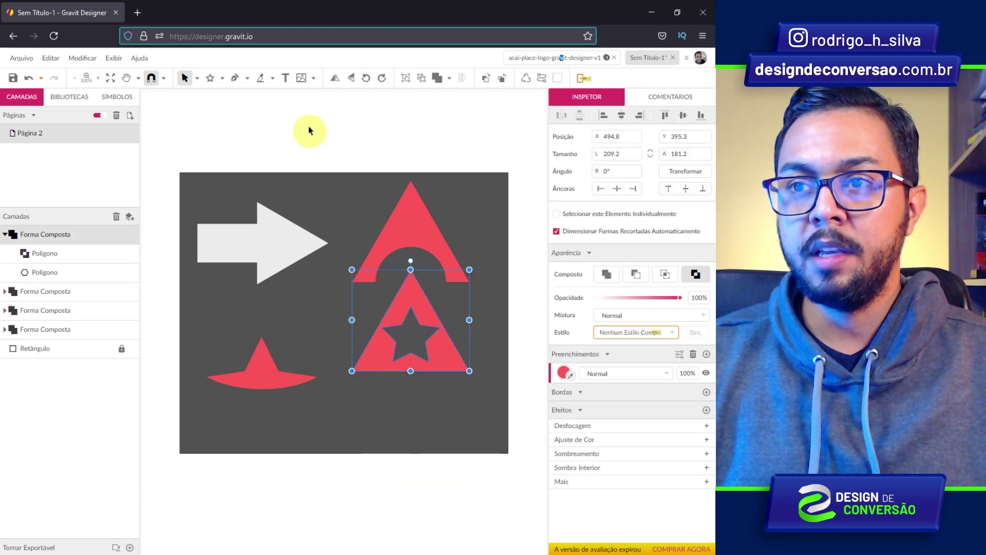
# Step: Draw a red square of about 98 by 98 below the star-cutout triangle, and a circle overlapping its right side
pyautogui.click(222, 78)
pyautogui.click(241, 110)
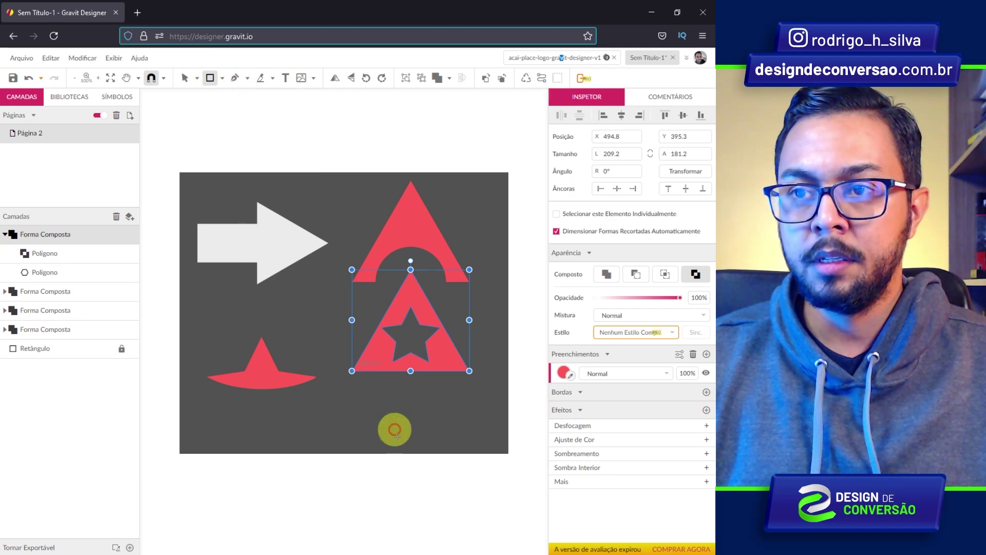
pyautogui.moveTo(352, 394); pyautogui.dragTo(407, 448)
pyautogui.click(222, 78)
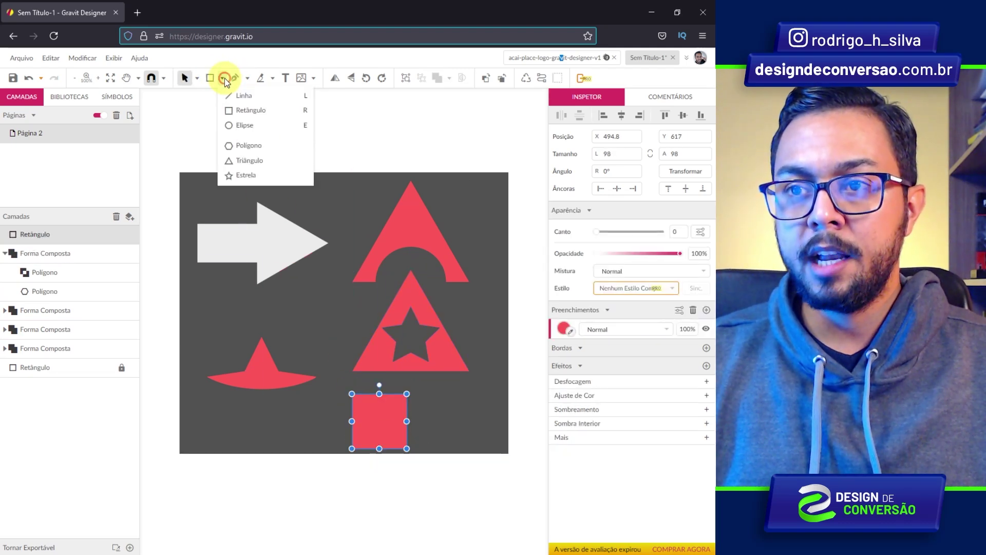
pyautogui.click(245, 126)
pyautogui.moveTo(452, 398); pyautogui.dragTo(408, 451)
# Step: Combine the new red square and the overlapping circle with the Diferença operation
pyautogui.moveTo(431, 417); pyautogui.dragTo(334, 432)
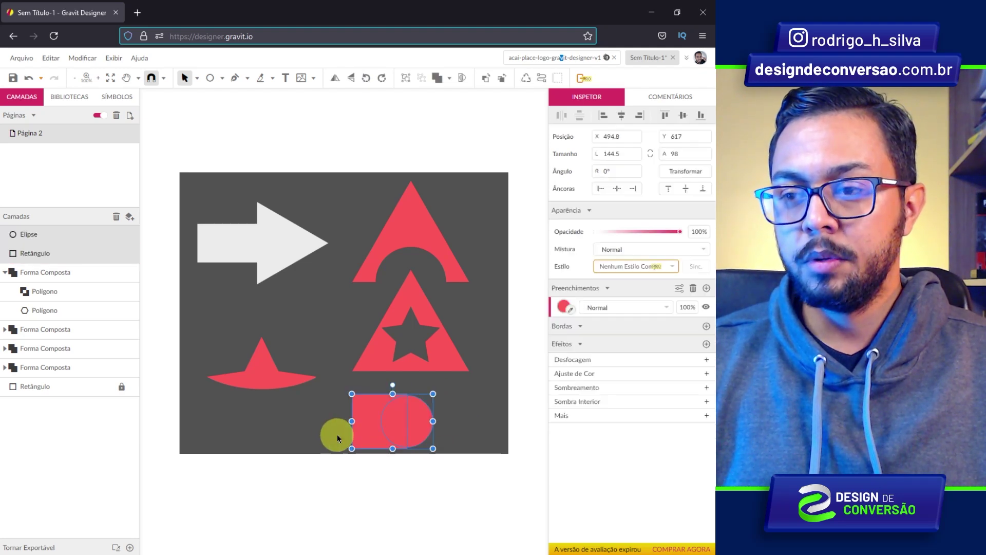
pyautogui.click(450, 78)
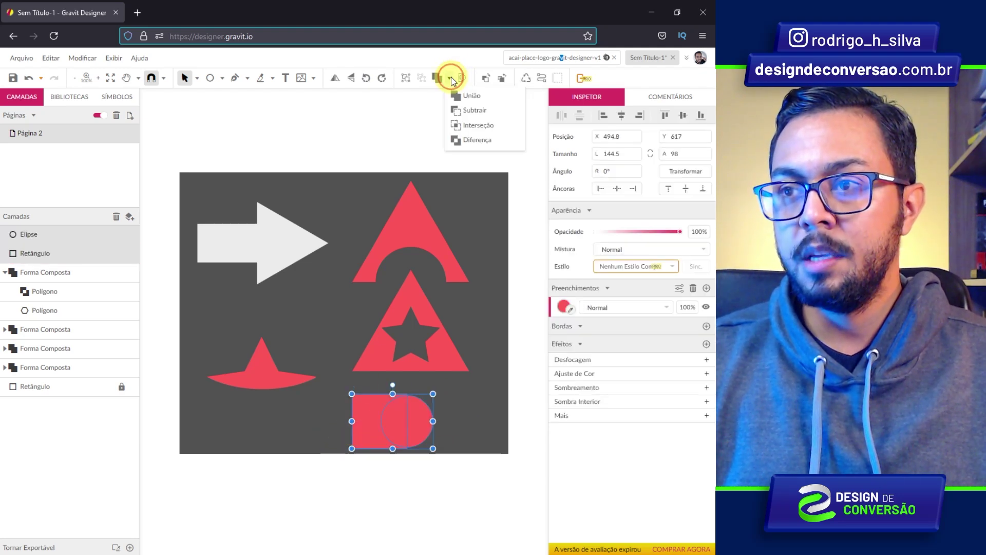
pyautogui.click(480, 140)
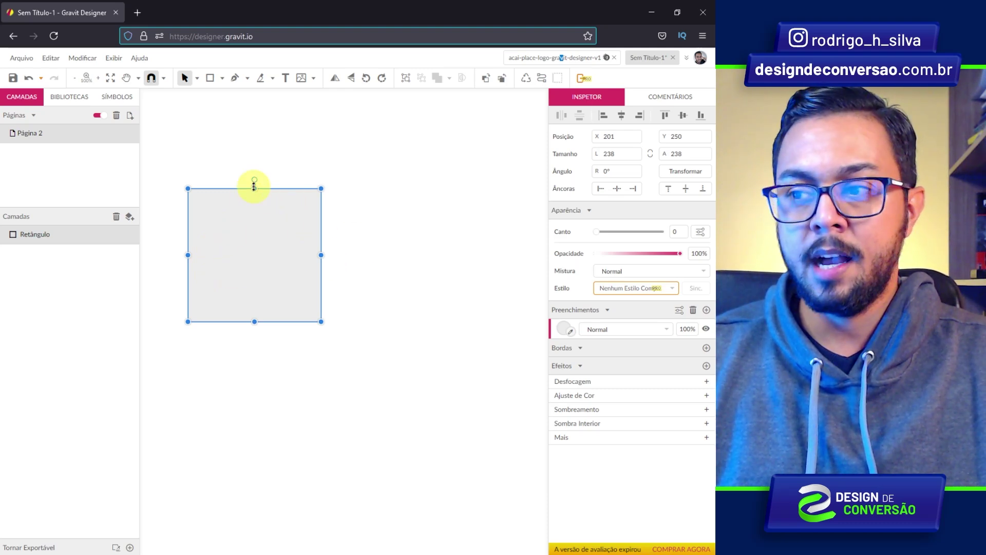
# Step: Fill the light gray square with blue #0B2FFB and deselect it
pyautogui.click(564, 331)
pyautogui.moveTo(580, 369); pyautogui.dragTo(584, 397)
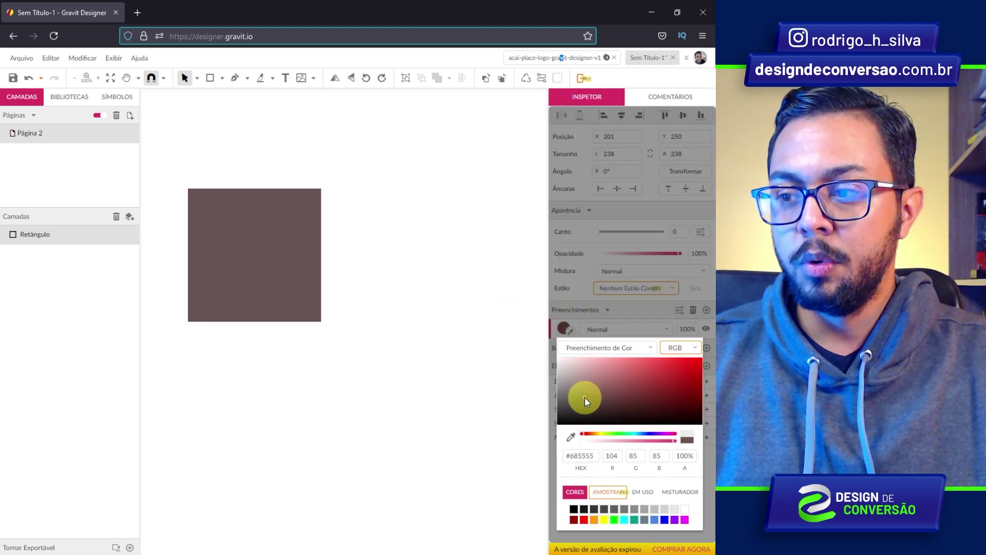
pyautogui.moveTo(582, 437); pyautogui.dragTo(643, 436)
pyautogui.moveTo(670, 387); pyautogui.dragTo(695, 361)
pyautogui.click(575, 456)
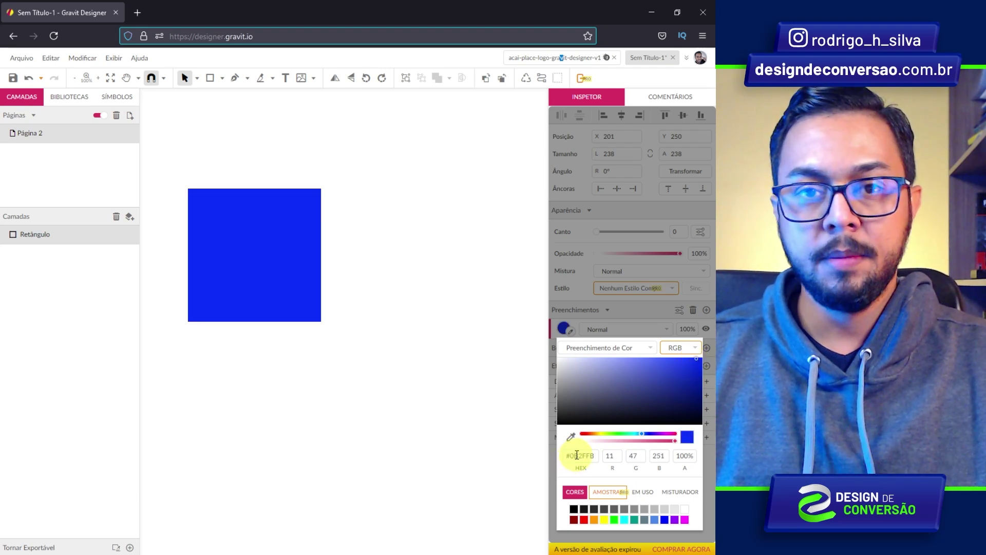
pyautogui.doubleClick(573, 456)
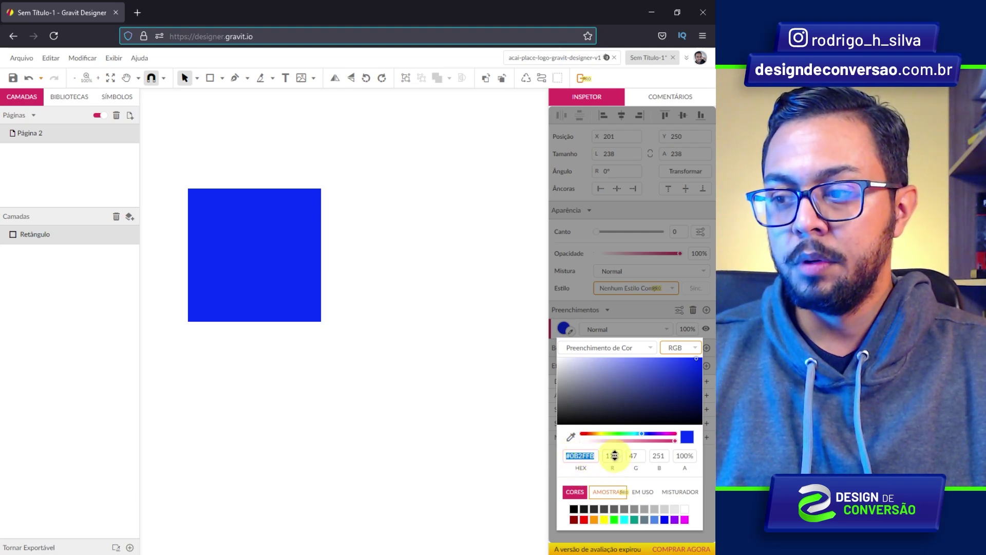
pyautogui.click(418, 282)
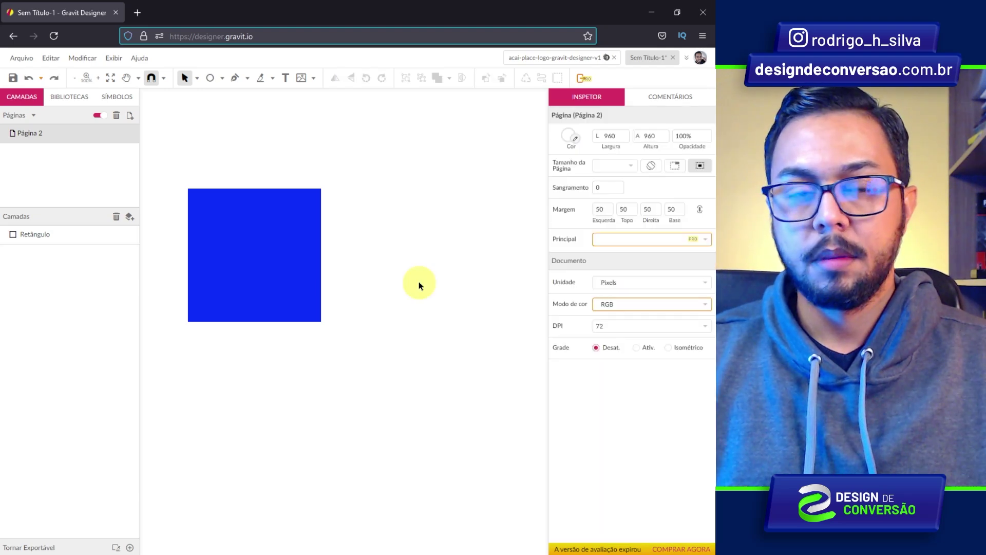
# Step: Draw a circle about 209 across and place it over the blue square's right side at about X 348, Y 264.5
pyautogui.click(222, 78)
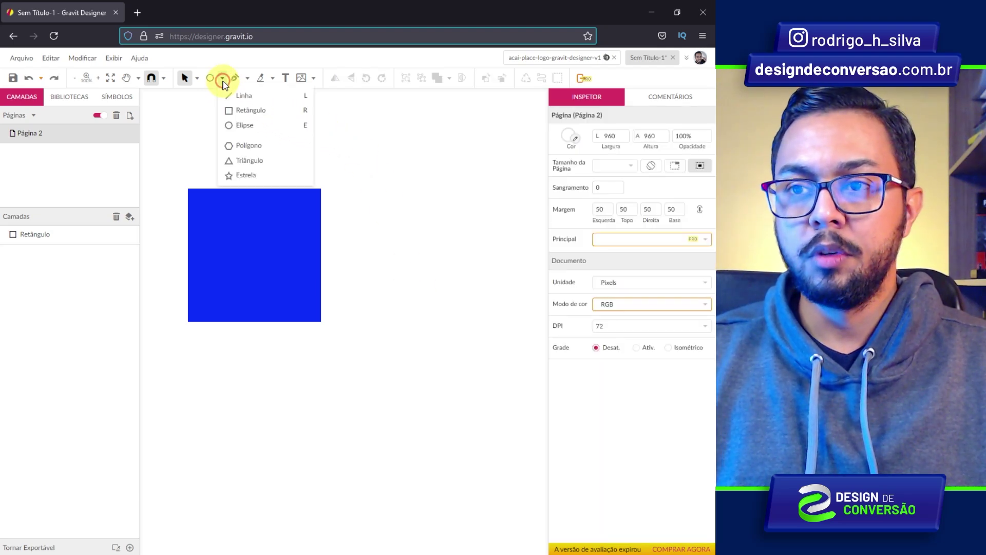
pyautogui.click(249, 126)
pyautogui.moveTo(396, 220); pyautogui.dragTo(280, 298)
pyautogui.moveTo(360, 261); pyautogui.dragTo(347, 239)
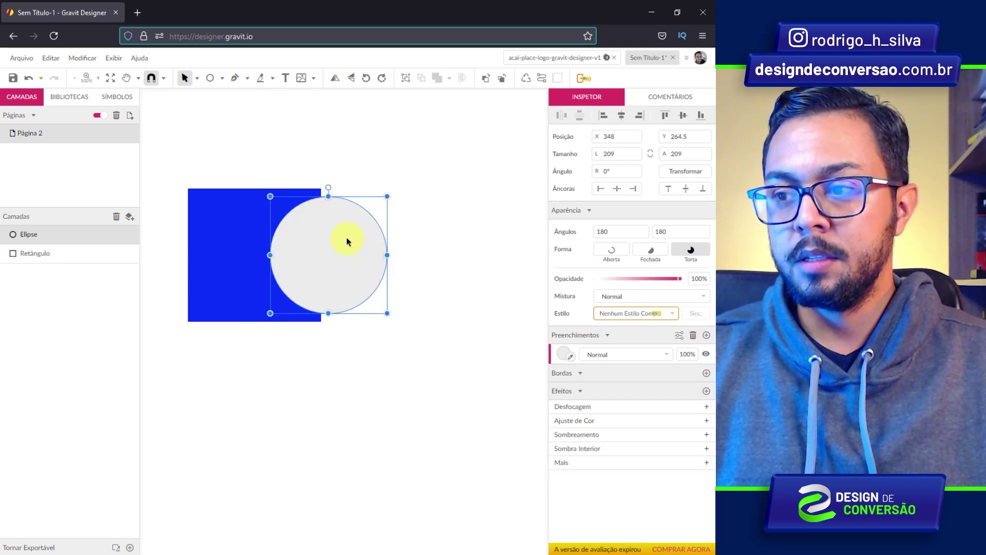
# Step: Fill the circle with the orange swatch #FF9900
pyautogui.click(560, 354)
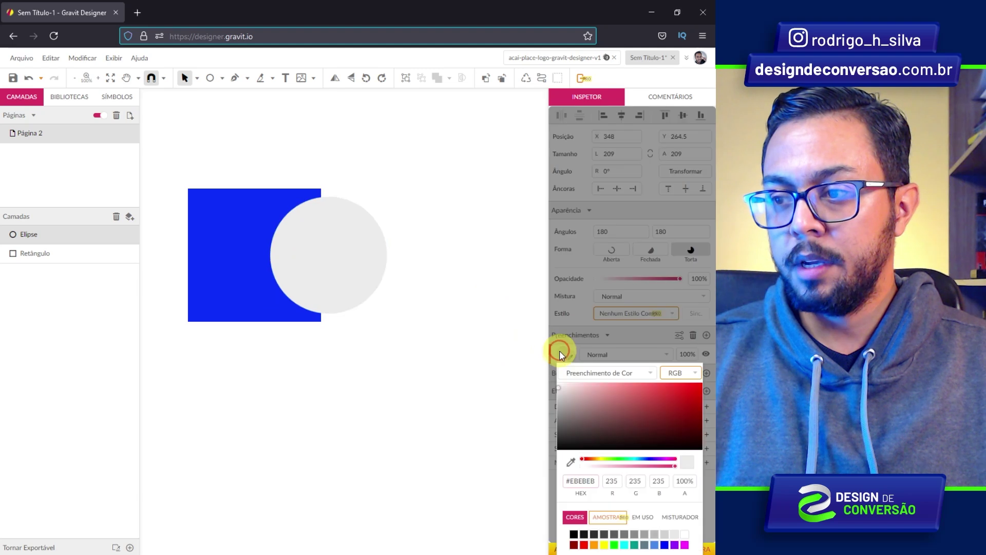
pyautogui.click(595, 546)
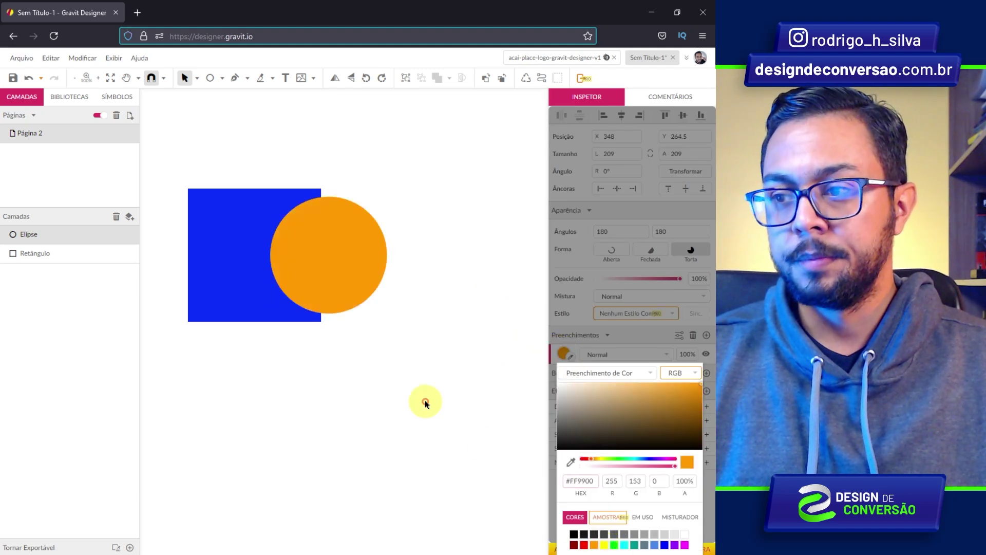
pyautogui.click(556, 352)
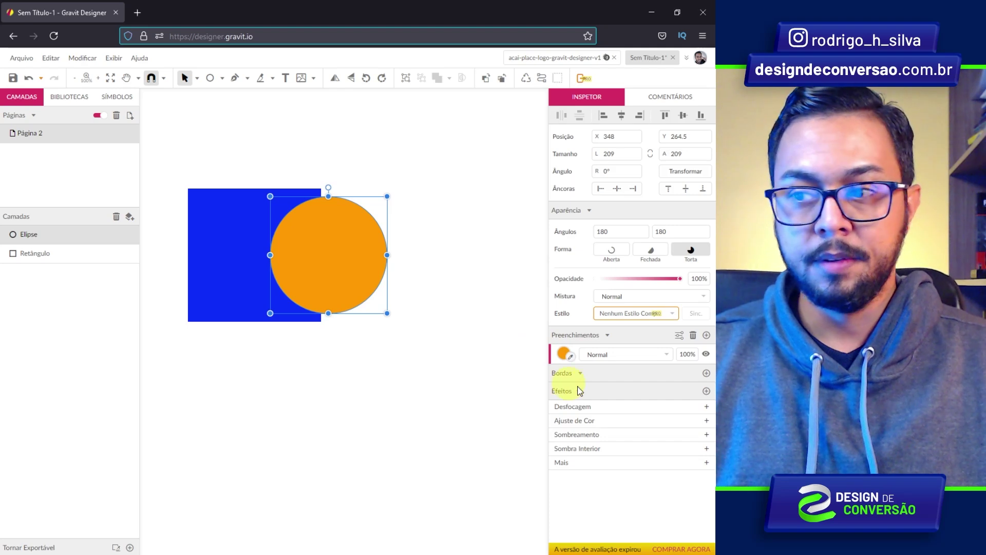
# Step: Try a pale #FFEDD1 shade on the circle's fill and return it to orange #FF9900
pyautogui.click(563, 353)
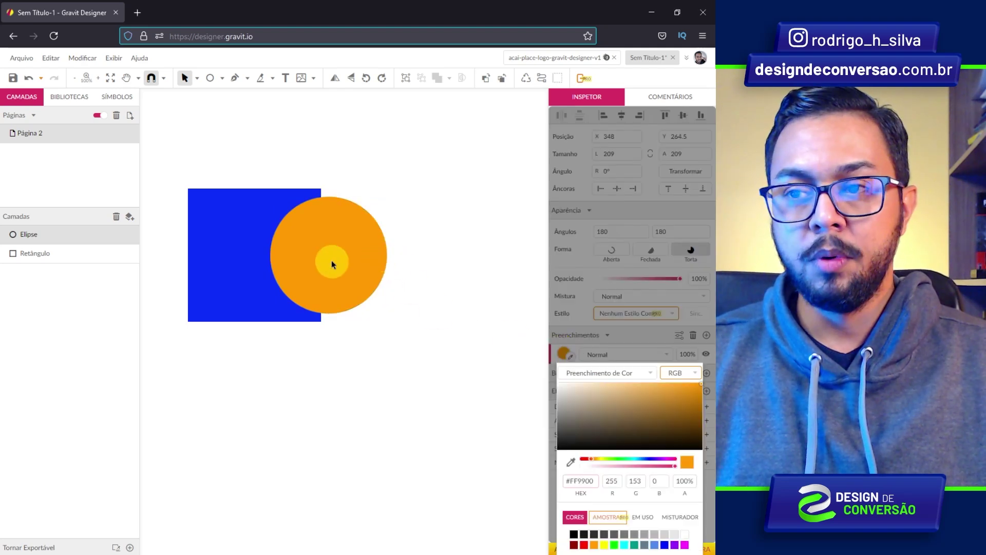
pyautogui.moveTo(655, 408); pyautogui.dragTo(584, 384)
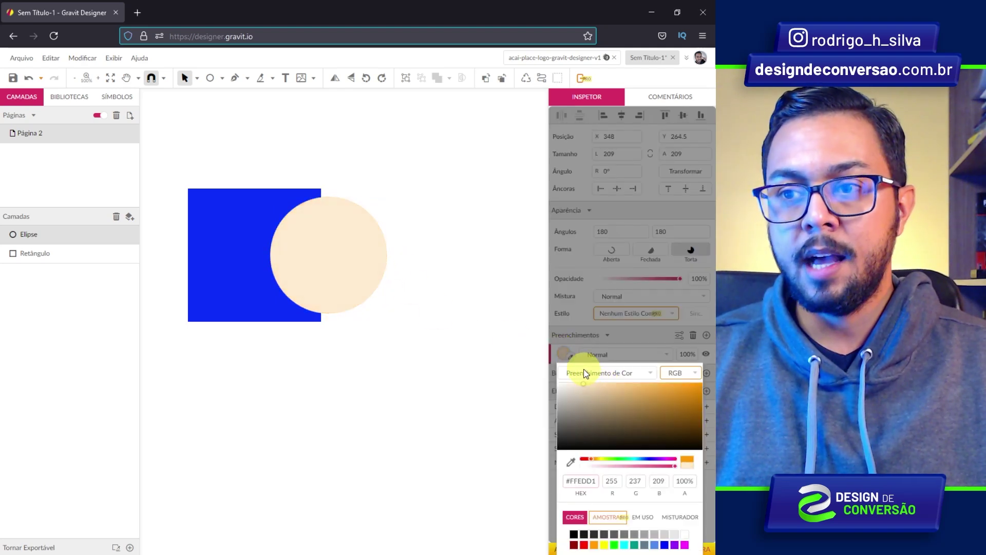
pyautogui.moveTo(636, 401); pyautogui.dragTo(713, 372)
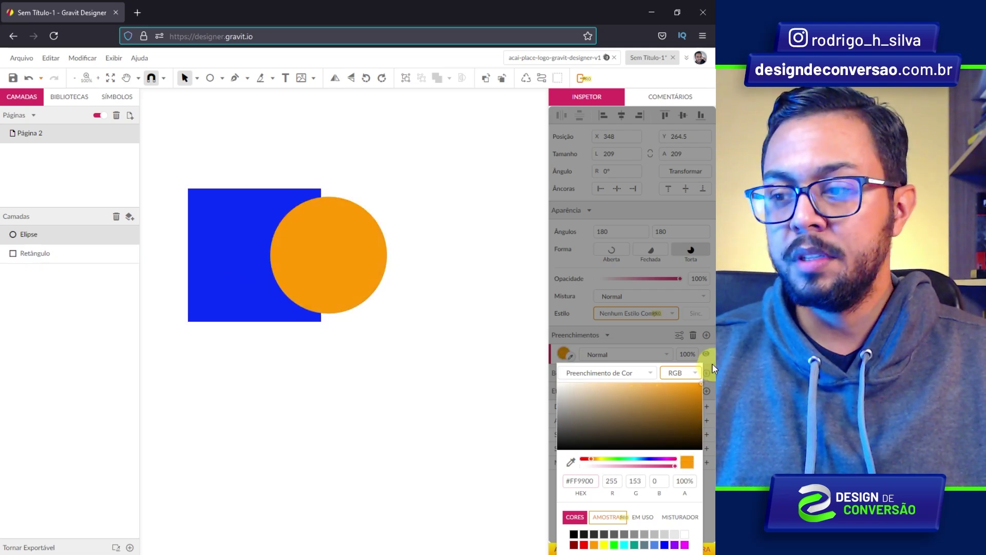
# Step: Try 80% and 66% opacity on the circle's orange fill color and return it to 100%
pyautogui.moveTo(675, 468); pyautogui.dragTo(660, 468)
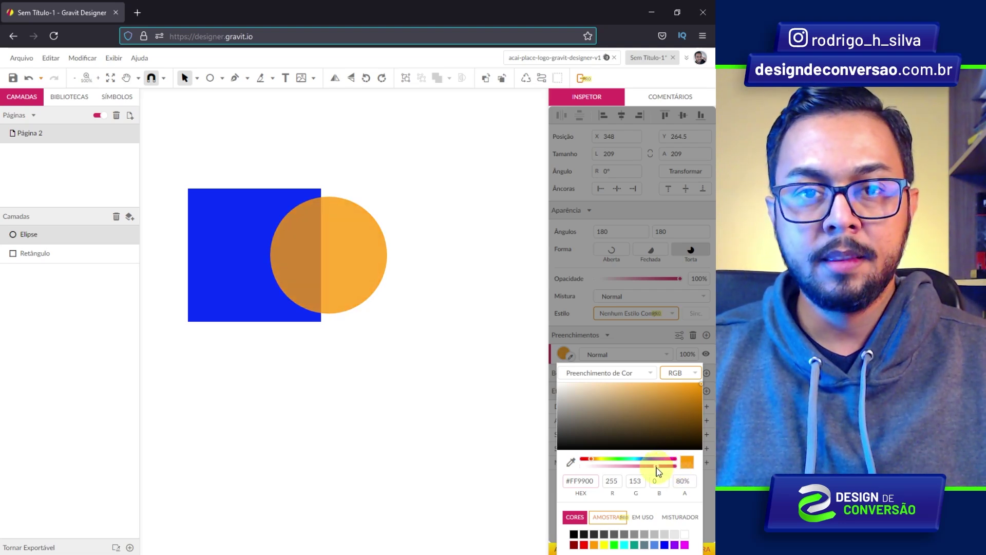
pyautogui.moveTo(652, 468); pyautogui.dragTo(646, 469)
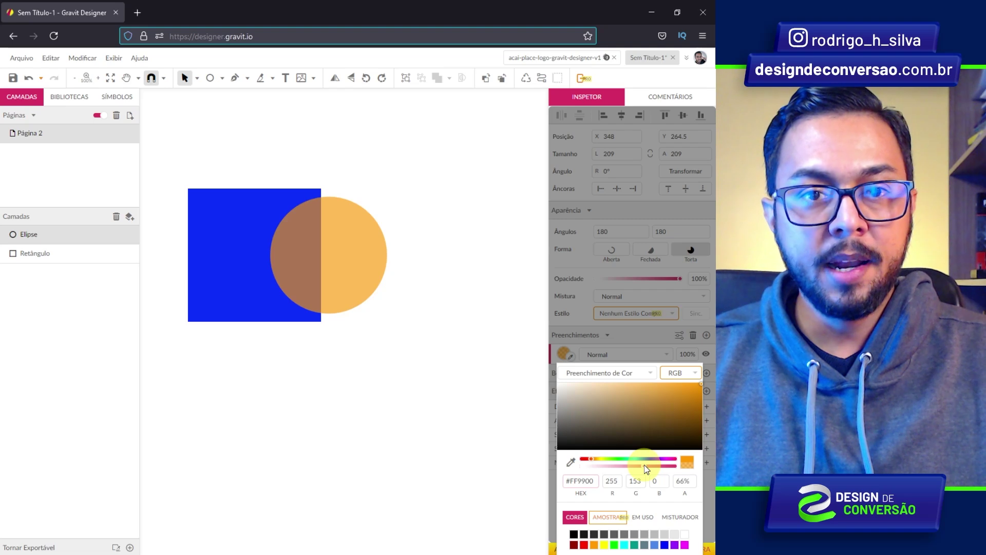
pyautogui.moveTo(646, 469); pyautogui.dragTo(683, 470)
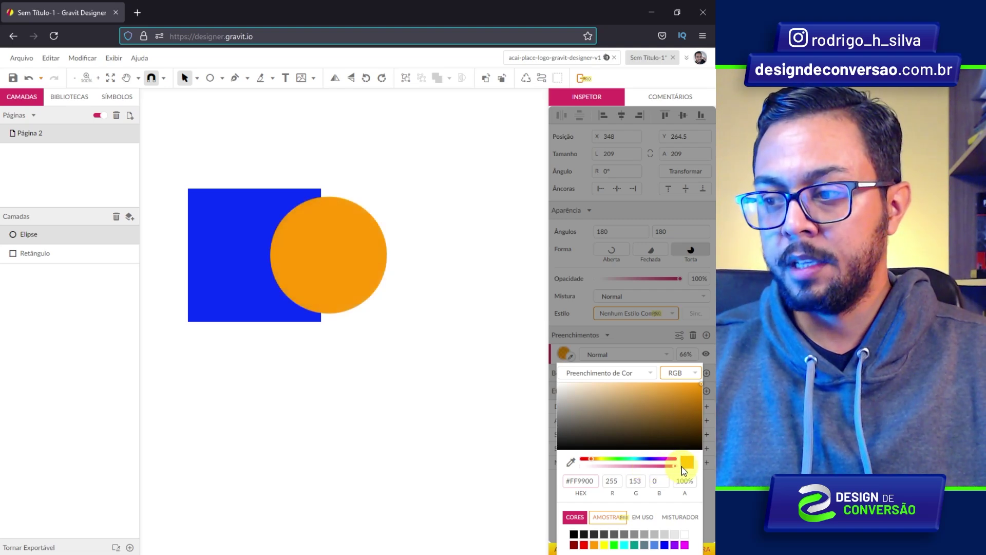
# Step: Set the blend mode of the orange circle's fill to Multiplicar
pyautogui.click(571, 356)
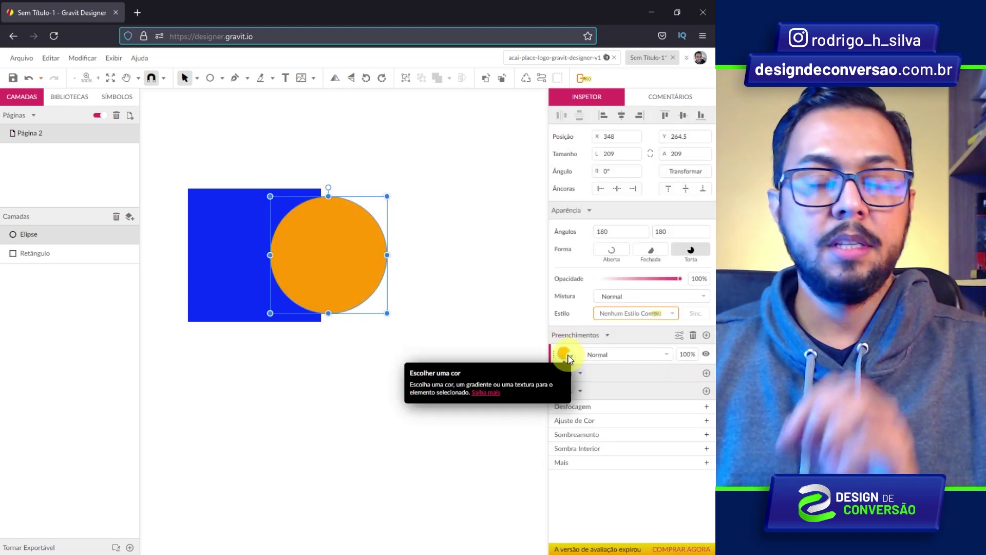
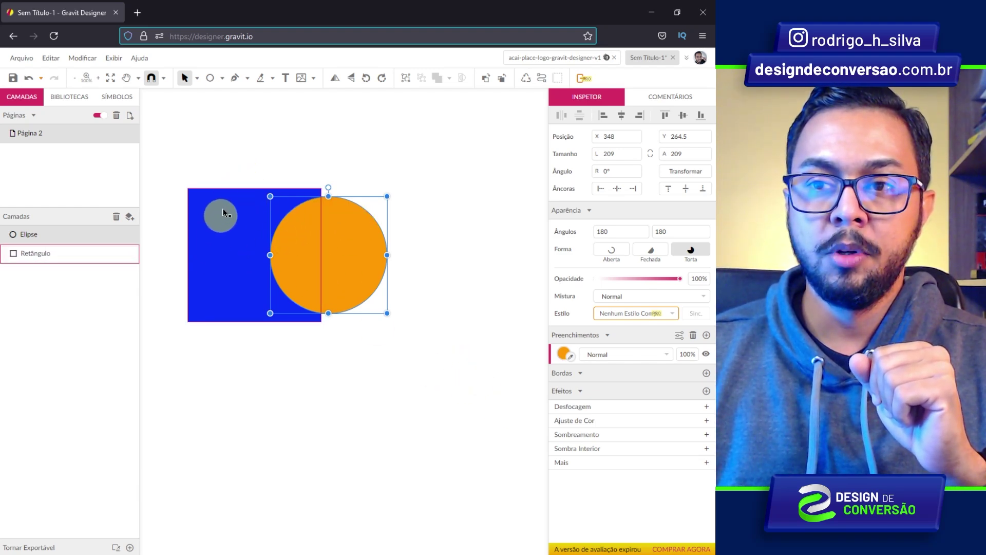
pyautogui.click(608, 353)
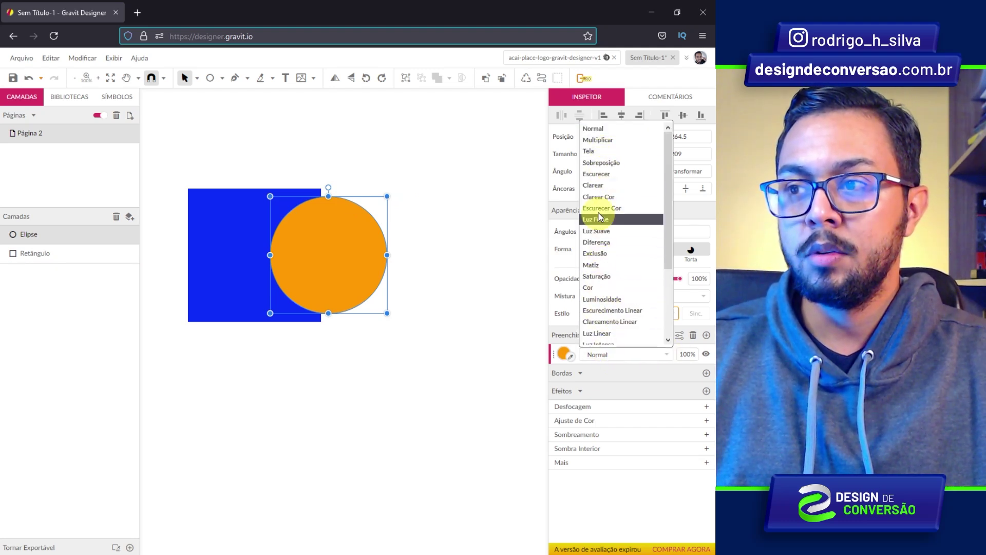
pyautogui.click(607, 140)
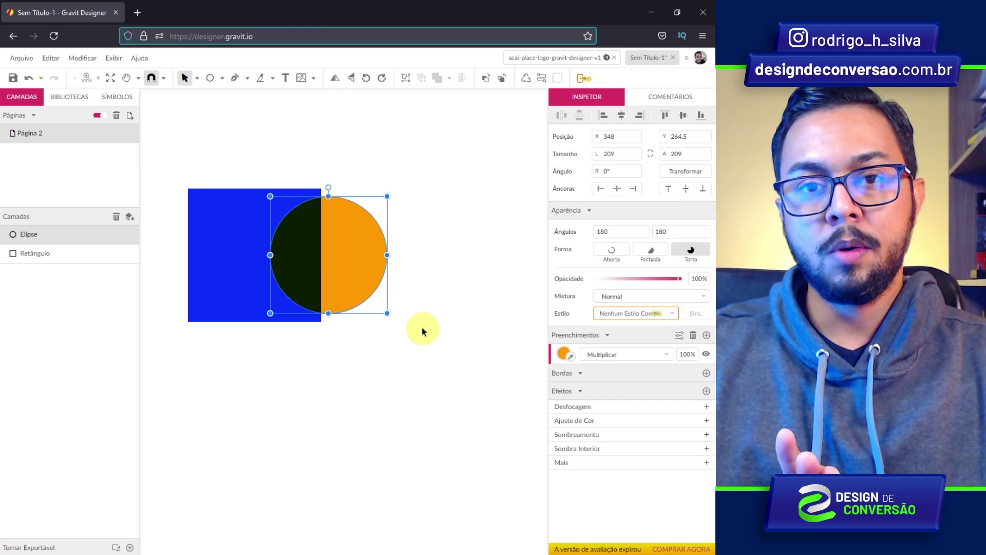
# Step: Change the blue square's fill to the lighter blue #1F9AFF
pyautogui.click(232, 257)
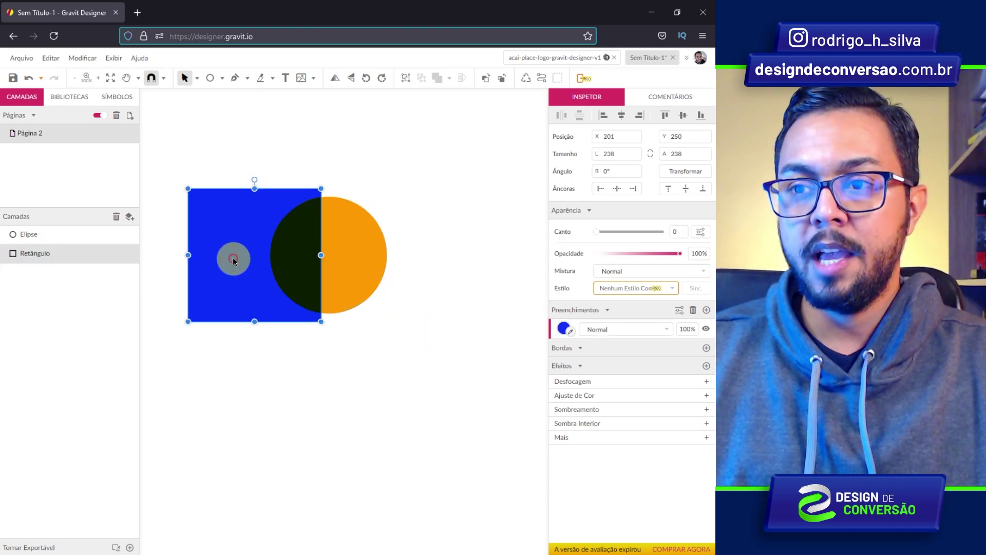
pyautogui.click(566, 326)
pyautogui.moveTo(668, 381); pyautogui.dragTo(651, 352)
pyautogui.click(637, 434)
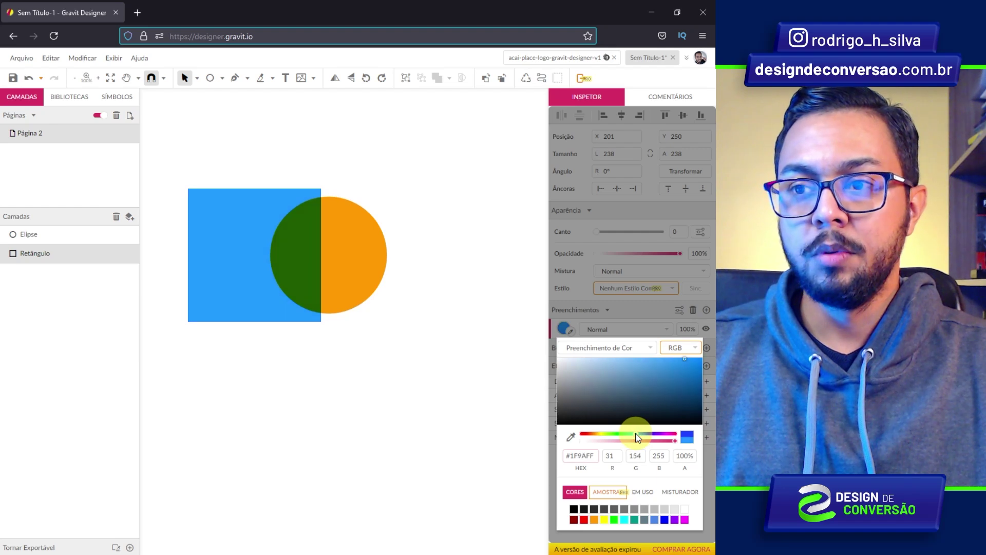
pyautogui.click(375, 300)
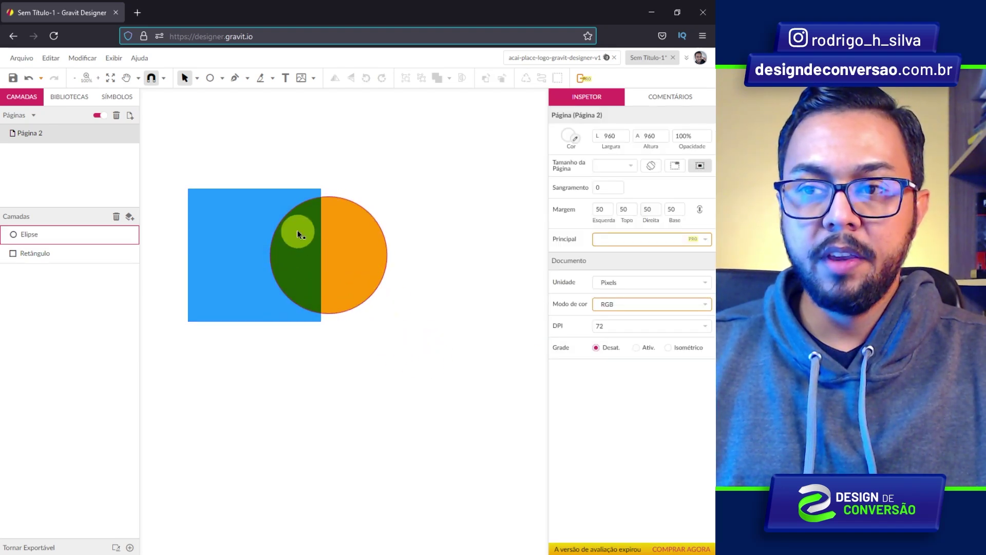
# Step: Delete the orange circle and give the blue square a purple border with a width of 17
pyautogui.click(367, 277)
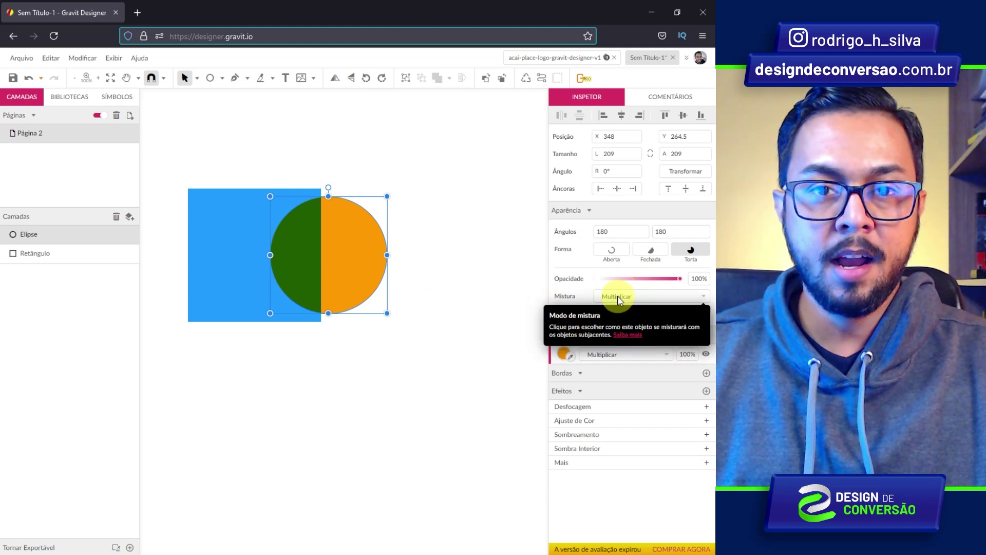
pyautogui.press('Delete')
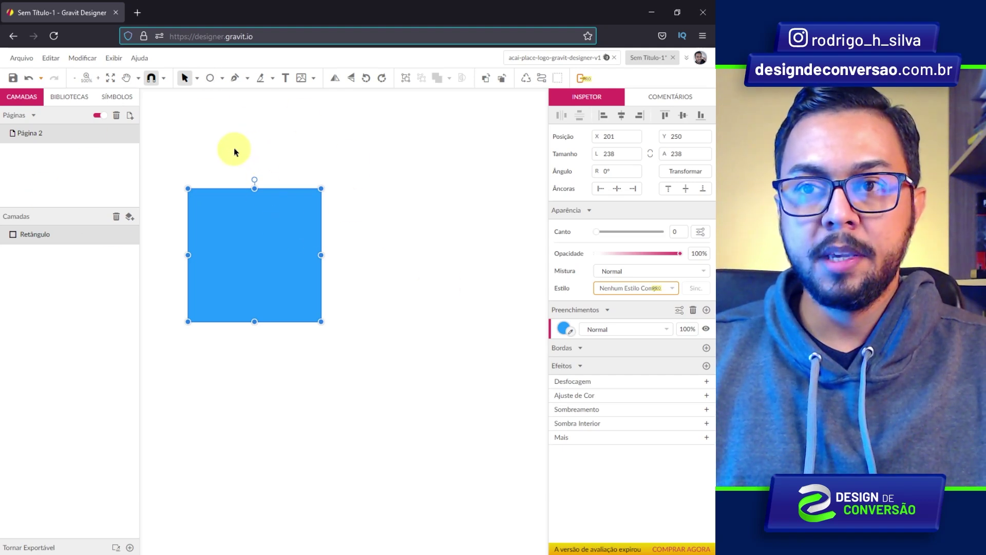
pyautogui.click(290, 224)
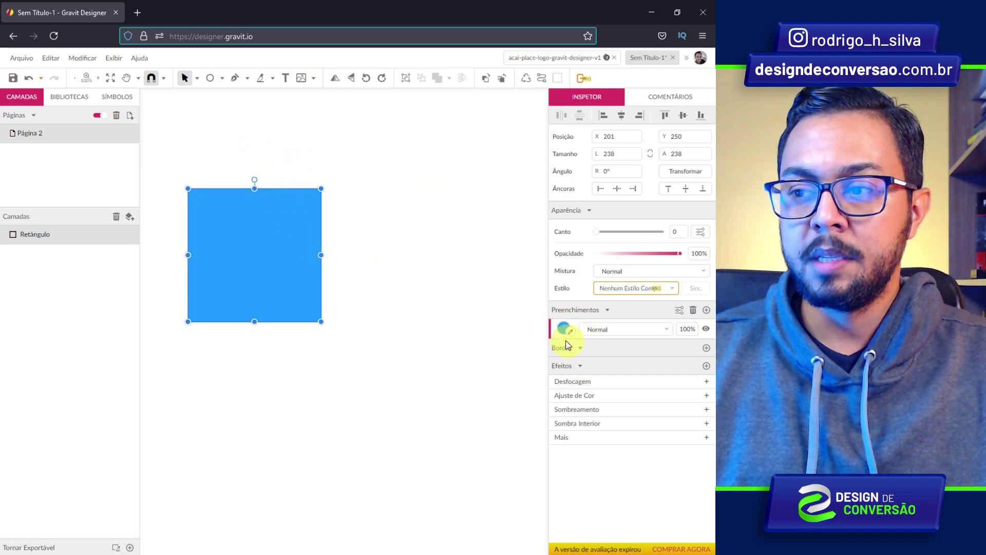
pyautogui.click(707, 349)
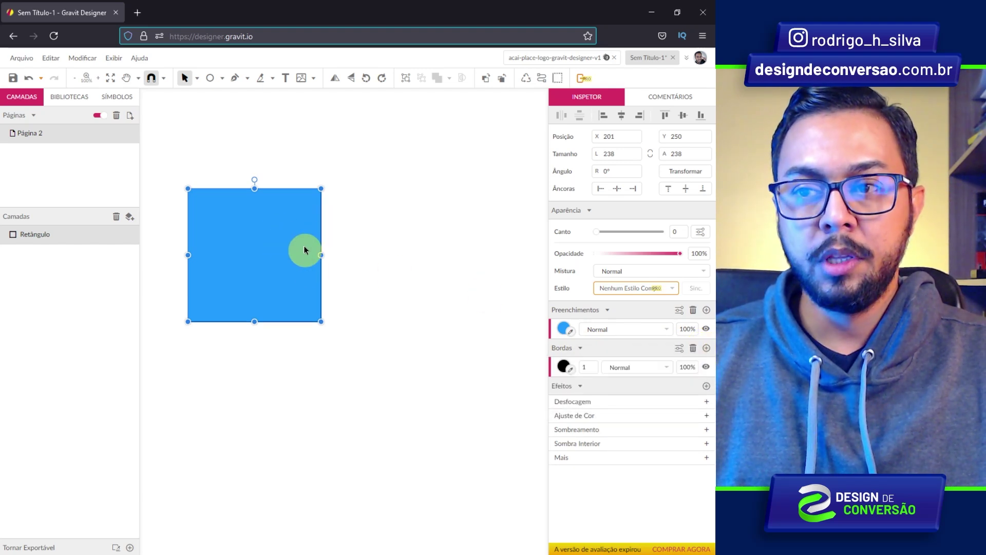
pyautogui.moveTo(586, 365)
pyautogui.mouseDown()
pyautogui.moveTo(590, 308)
pyautogui.moveTo(590, 361)
pyautogui.mouseUp()
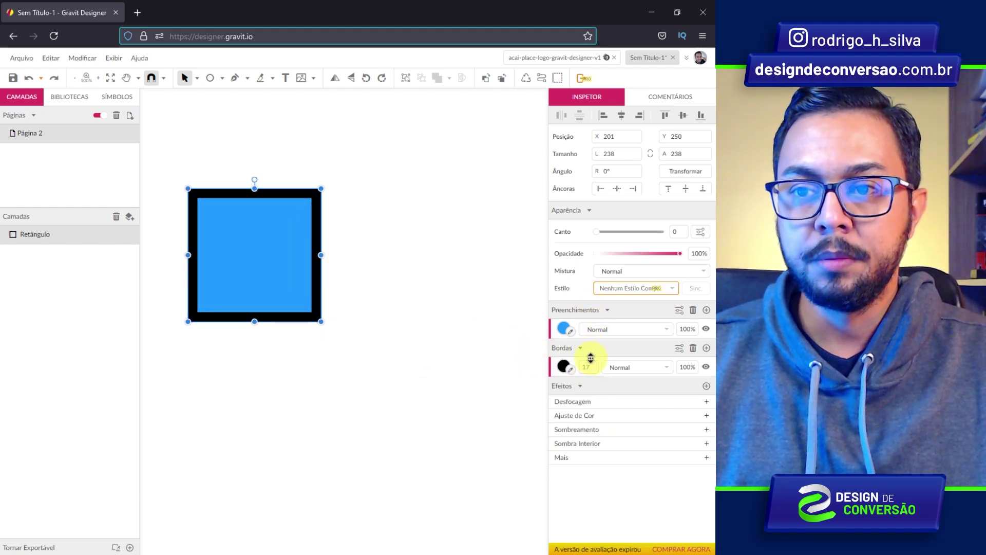
pyautogui.click(564, 366)
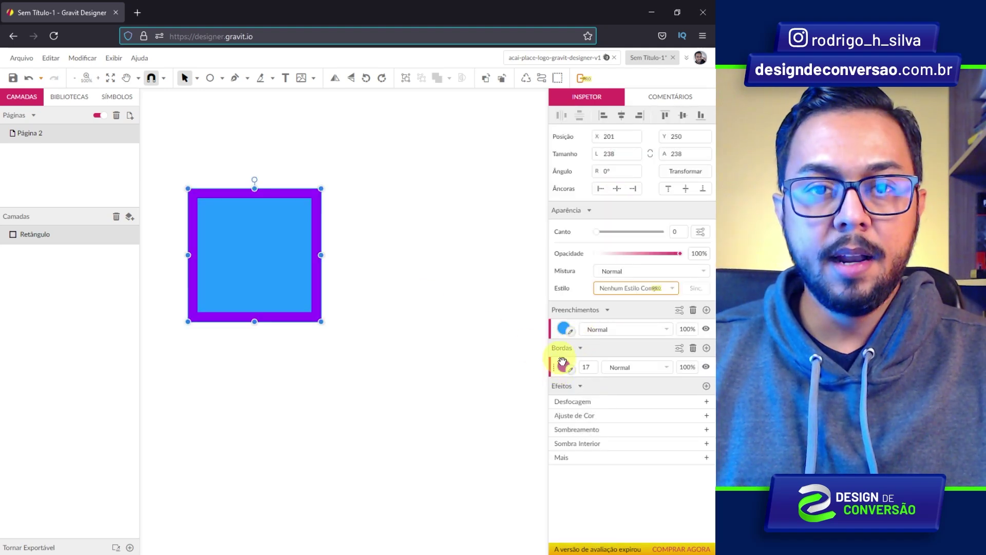
# Step: Try the square's border centered on its edge, then place it outside and set its joins to Redondo
pyautogui.click(679, 350)
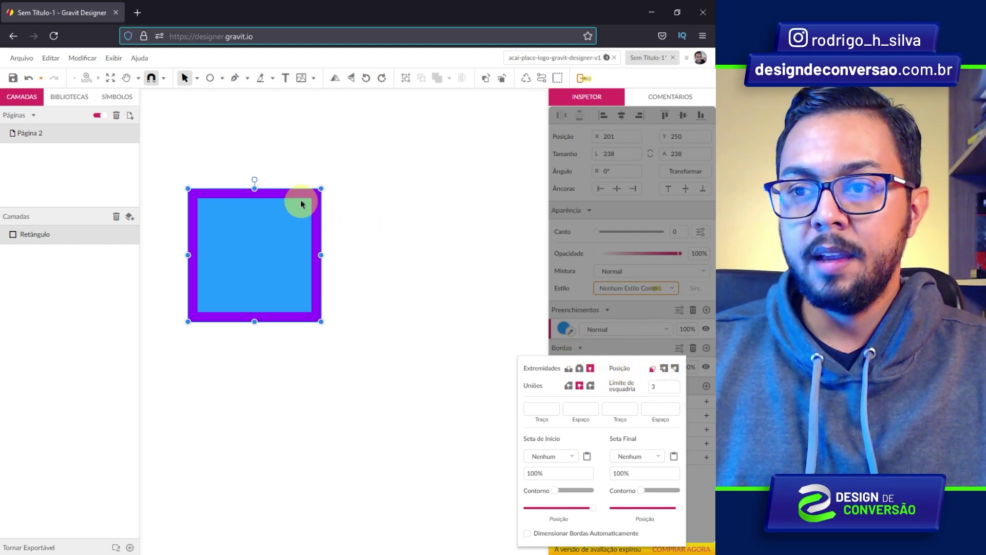
pyautogui.click(664, 369)
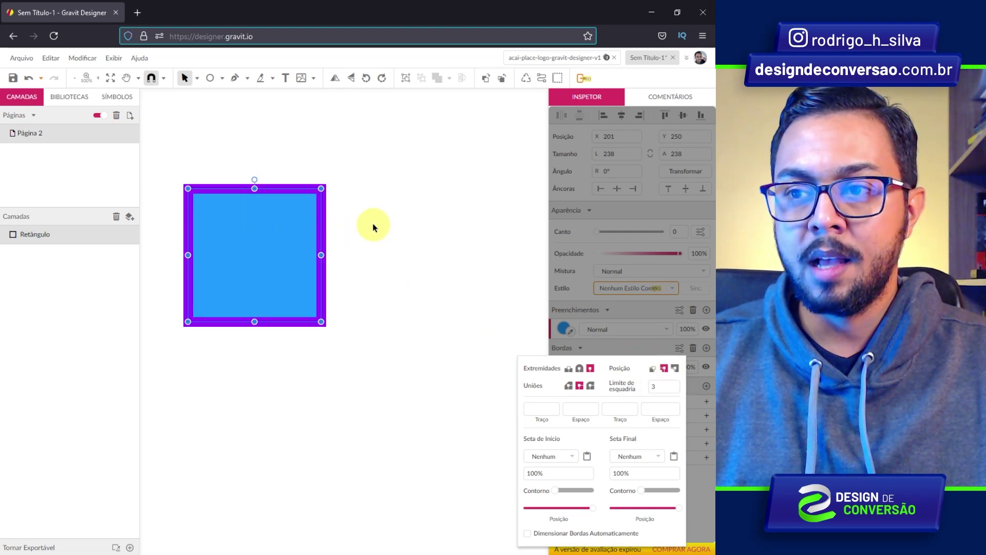
pyautogui.click(675, 368)
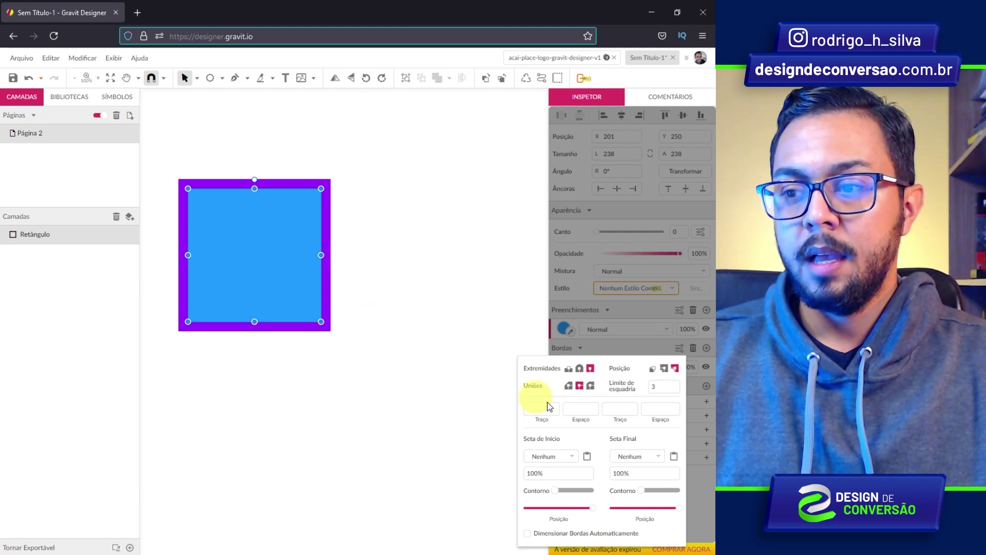
pyautogui.click(579, 387)
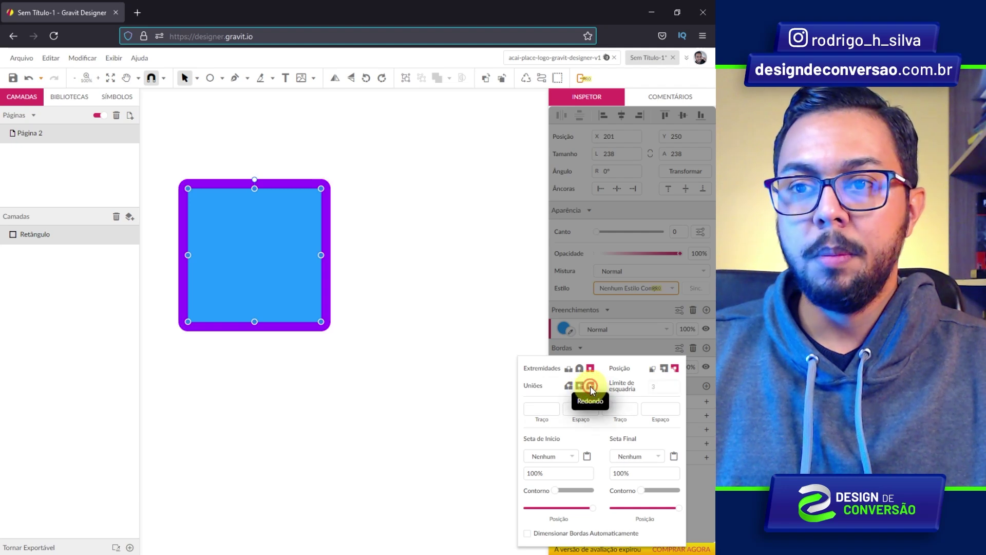
# Step: Draw a horizontal line about 348 long below the square and try flat and round ends before restoring square ends
pyautogui.press('l')
pyautogui.moveTo(197, 368); pyautogui.dragTo(391, 390)
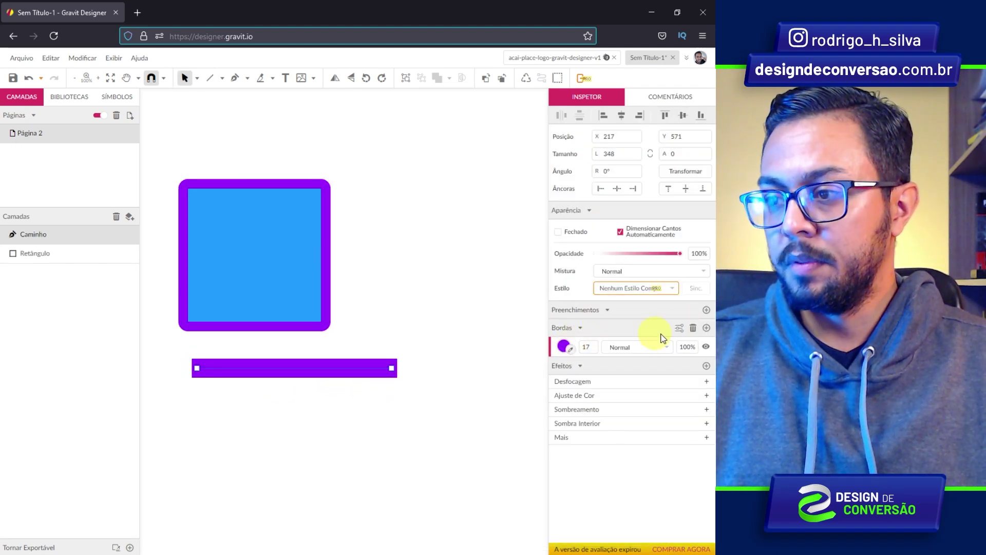
pyautogui.click(679, 328)
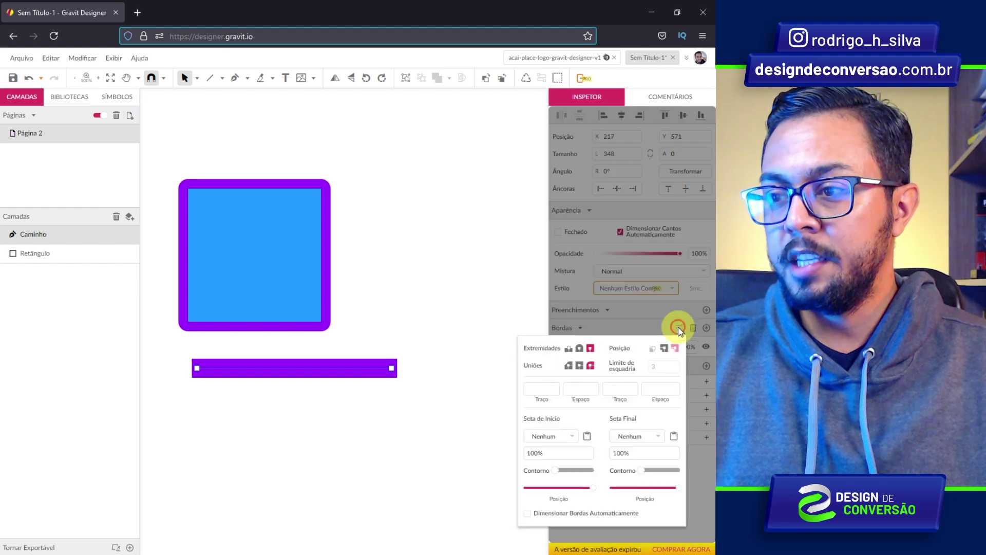
pyautogui.click(569, 349)
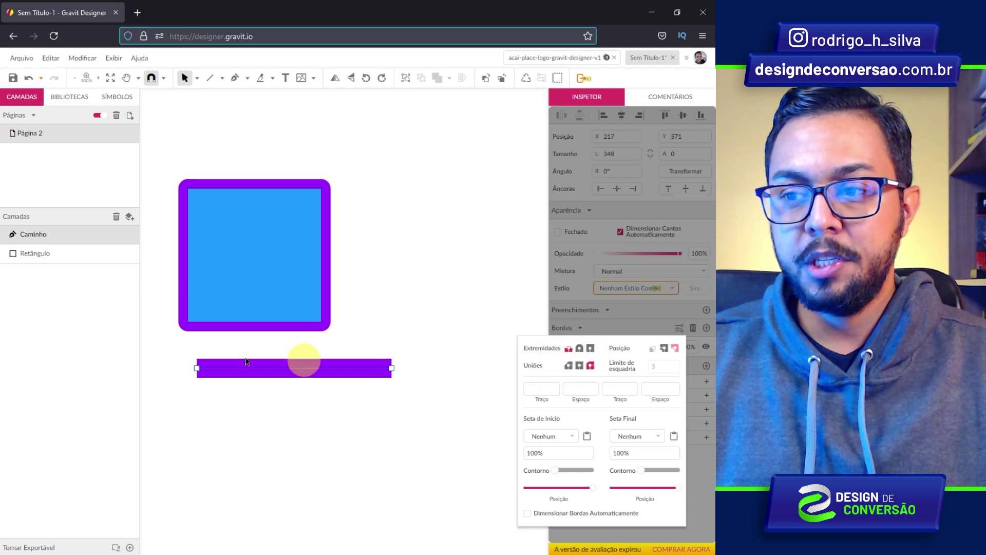
pyautogui.click(580, 348)
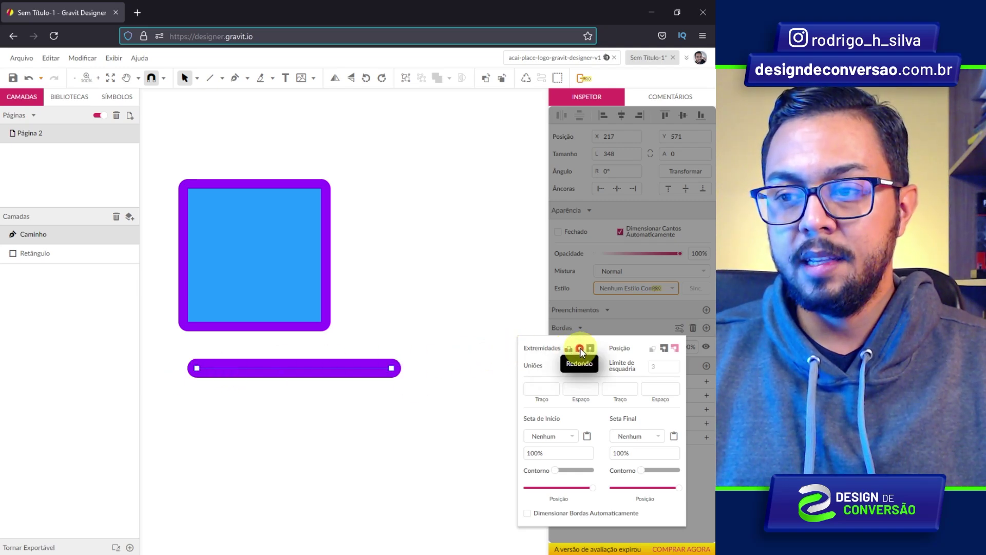
pyautogui.click(591, 348)
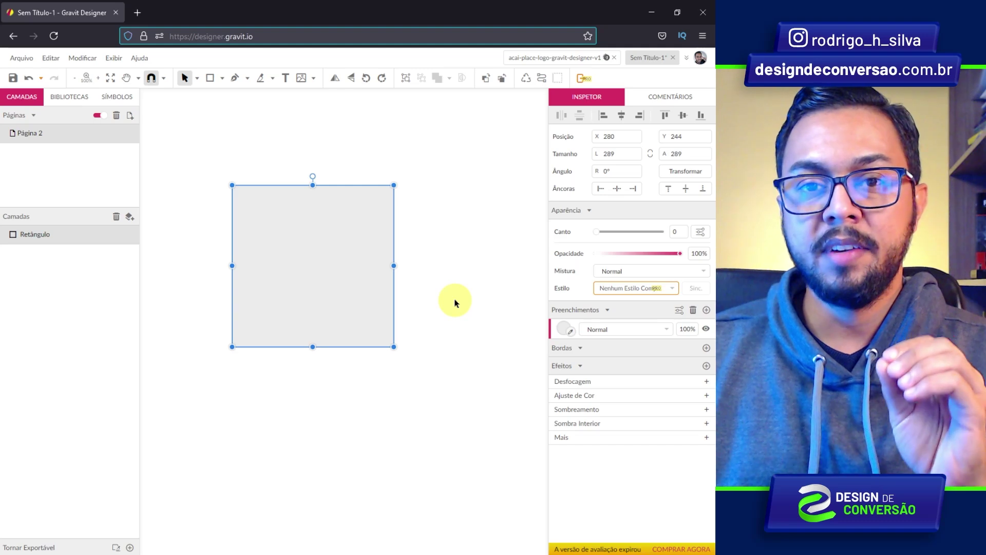
# Step: Move the gray square to about X 255, Y 277 and change its fill type to Gradiente Linear
pyautogui.moveTo(339, 223); pyautogui.dragTo(325, 241)
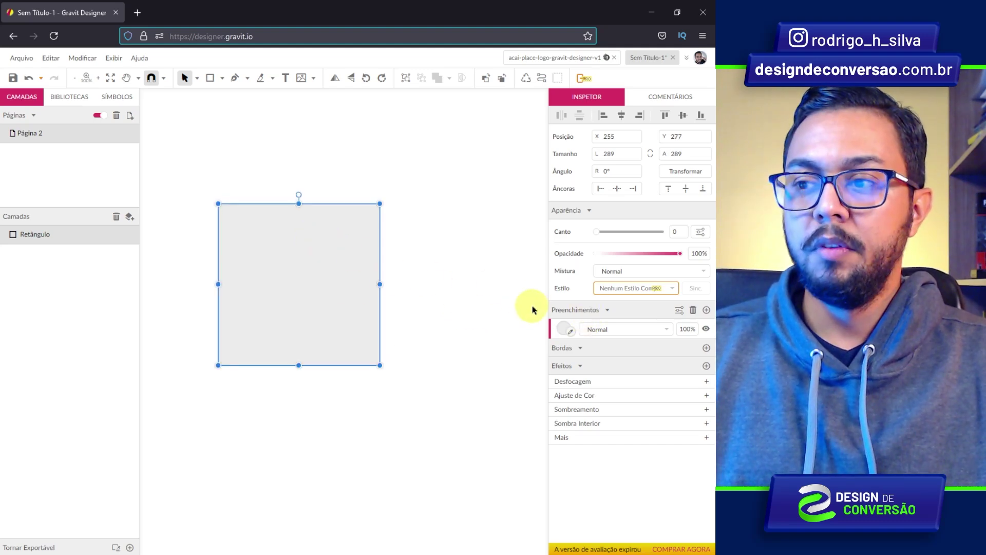
pyautogui.click(565, 328)
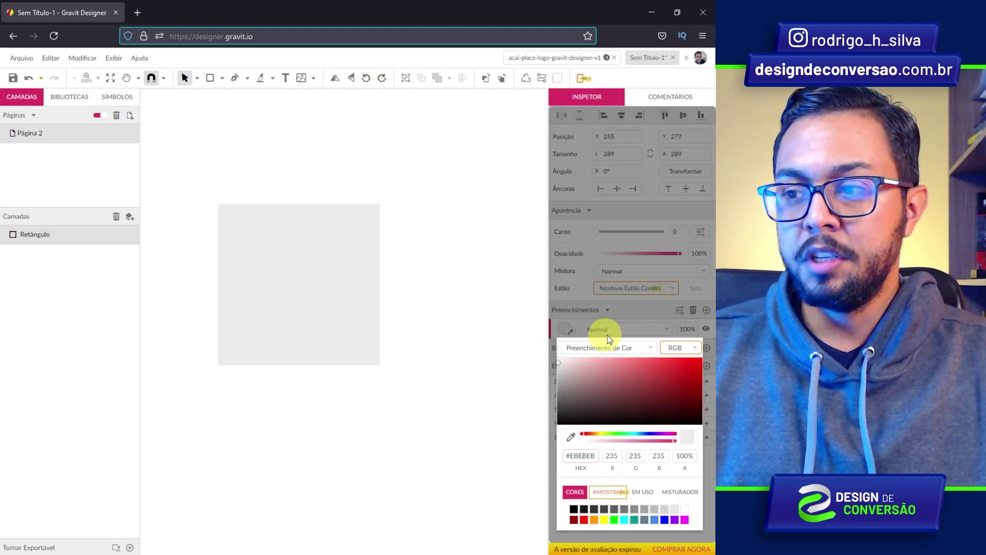
pyautogui.click(645, 348)
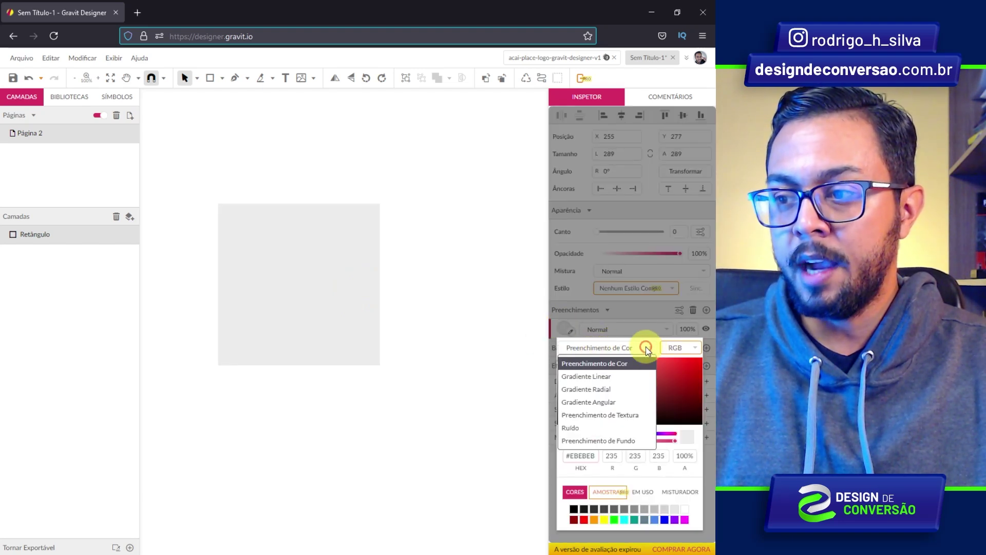
pyautogui.click(621, 376)
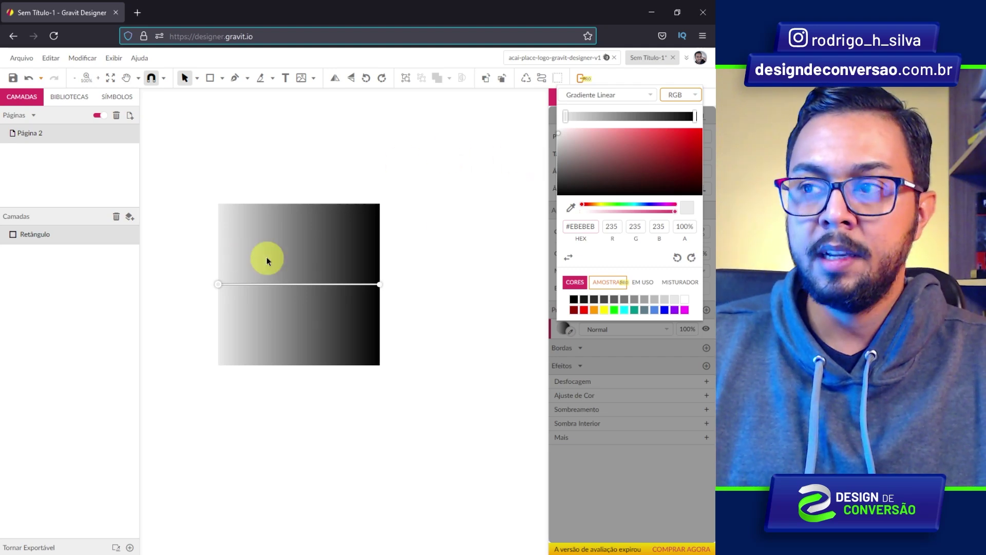
# Step: Color the gradient's start stop red #FF4646 and its end stop green #068C2E
pyautogui.moveTo(567, 121)
pyautogui.mouseDown()
pyautogui.moveTo(651, 122)
pyautogui.moveTo(557, 116)
pyautogui.moveTo(567, 123)
pyautogui.mouseUp()
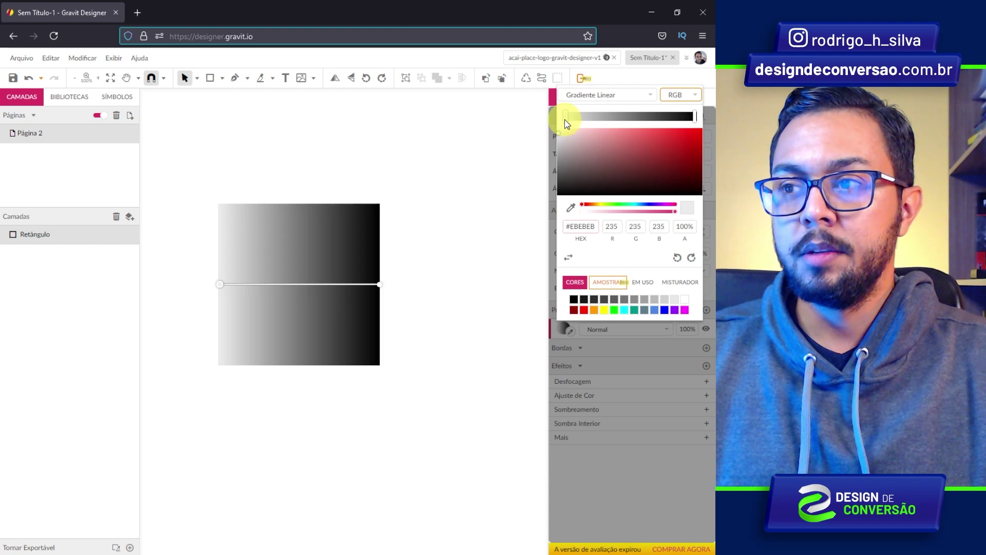
pyautogui.moveTo(615, 149); pyautogui.dragTo(651, 128)
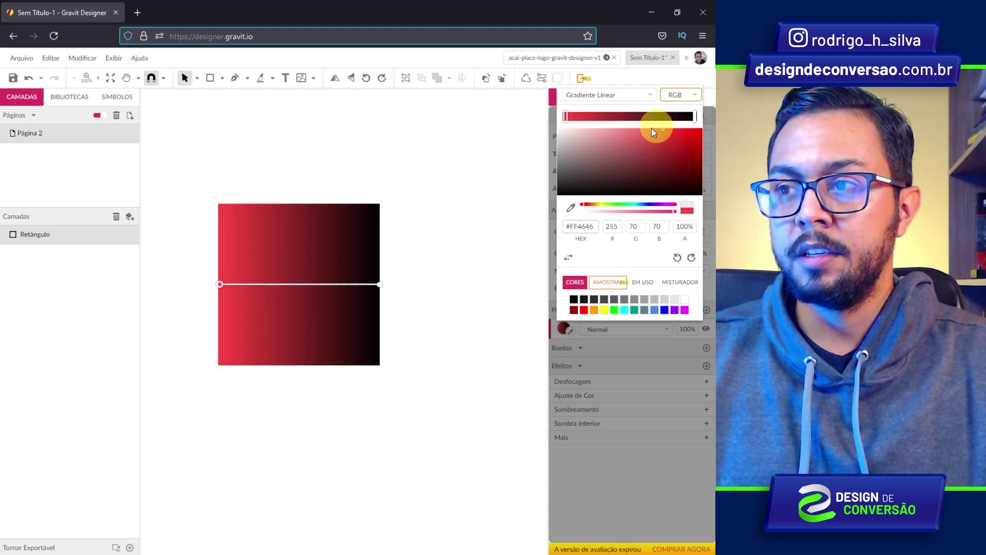
pyautogui.click(696, 117)
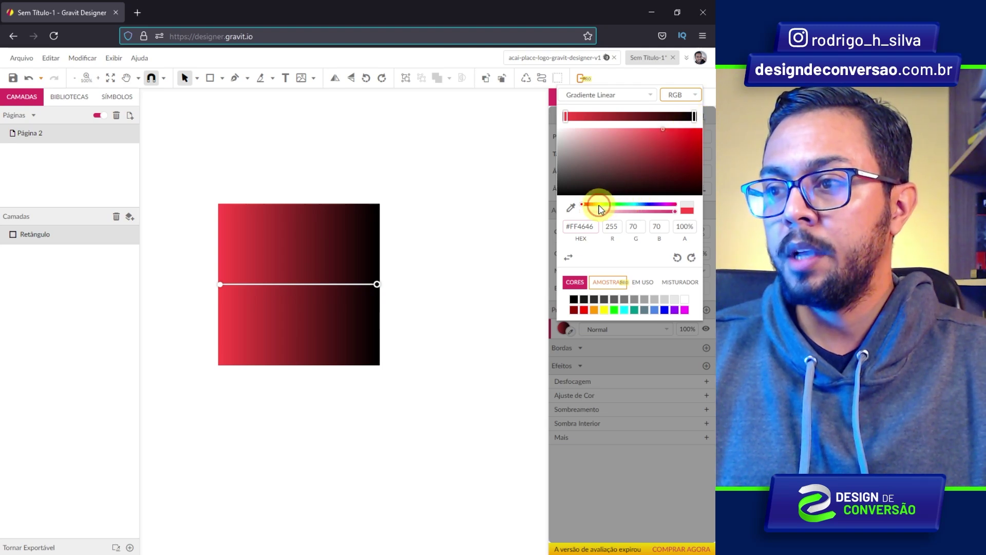
pyautogui.moveTo(628, 208); pyautogui.dragTo(617, 205)
pyautogui.moveTo(680, 154); pyautogui.dragTo(695, 158)
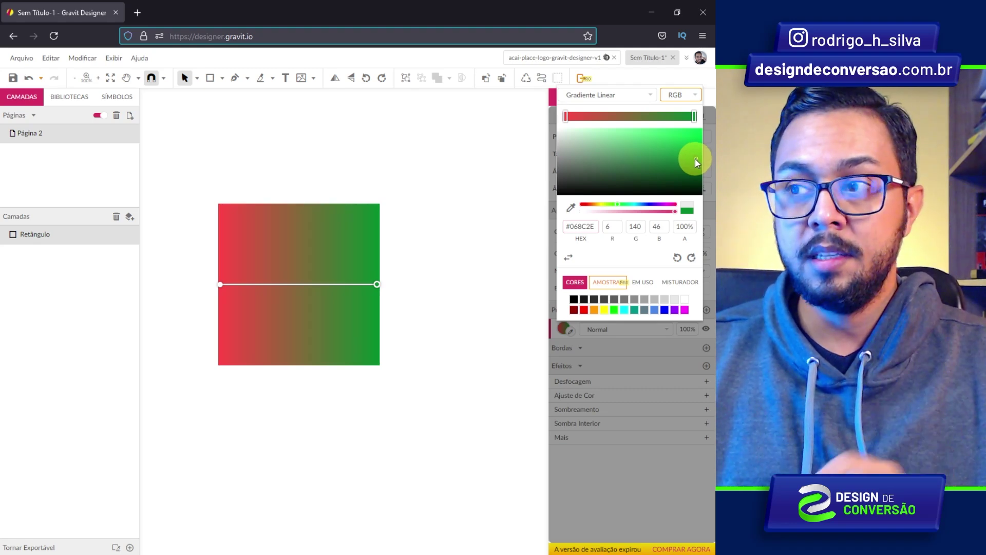
# Step: Add a yellow #ECFF1D stop to the gradient and shift it slightly past the middle toward the green end
pyautogui.click(625, 114)
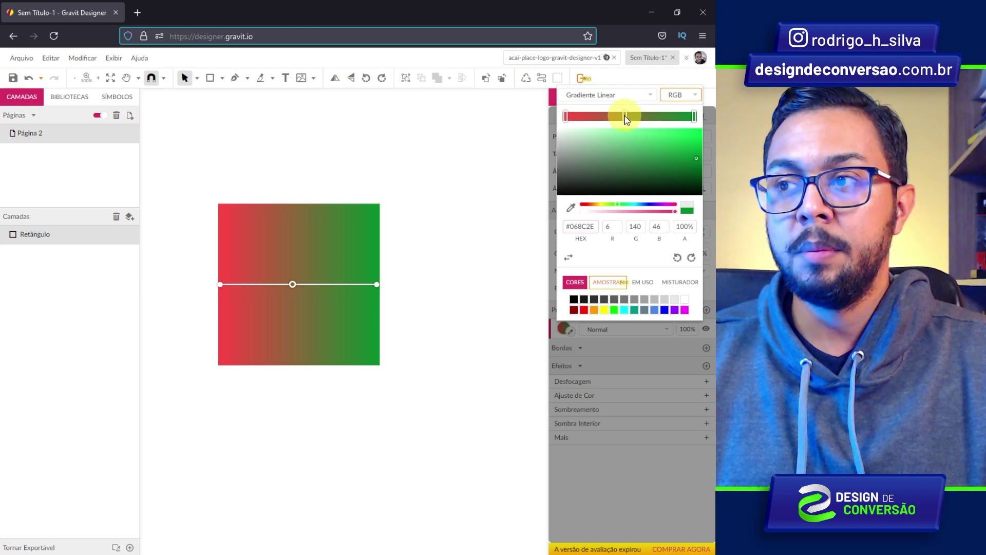
pyautogui.click(599, 205)
pyautogui.moveTo(614, 177)
pyautogui.mouseDown()
pyautogui.moveTo(645, 130)
pyautogui.moveTo(688, 129)
pyautogui.mouseUp()
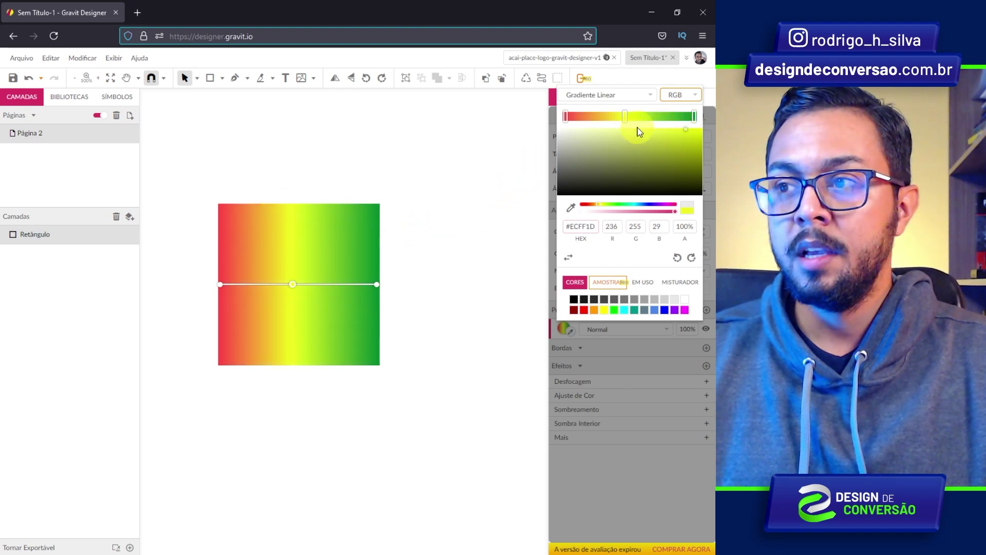
pyautogui.moveTo(626, 116)
pyautogui.mouseDown()
pyautogui.moveTo(670, 117)
pyautogui.moveTo(600, 122)
pyautogui.moveTo(689, 122)
pyautogui.moveTo(623, 125)
pyautogui.moveTo(635, 126)
pyautogui.mouseUp()
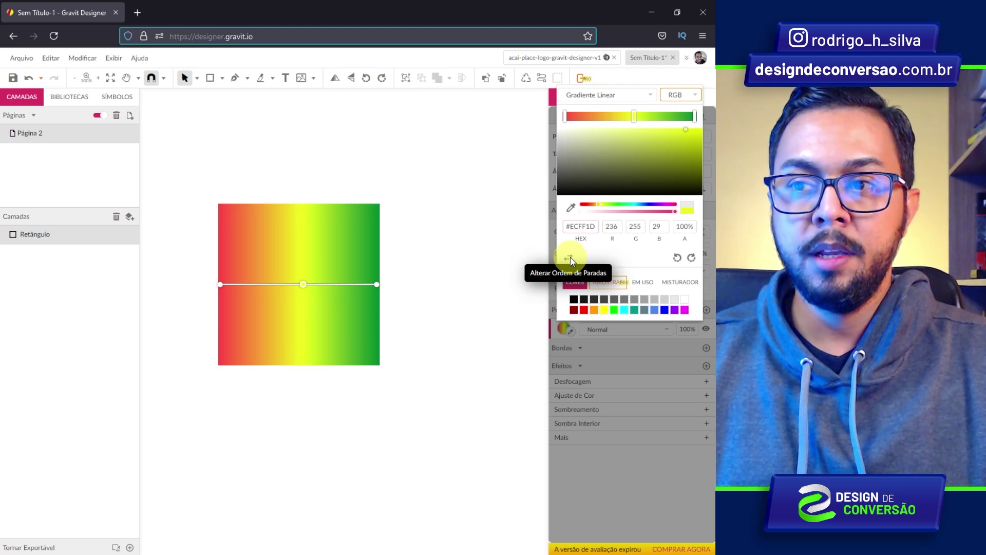
# Step: Reverse the order of the gradient's stops and rotate the gradient to the right into a diagonal direction
pyautogui.click(569, 258)
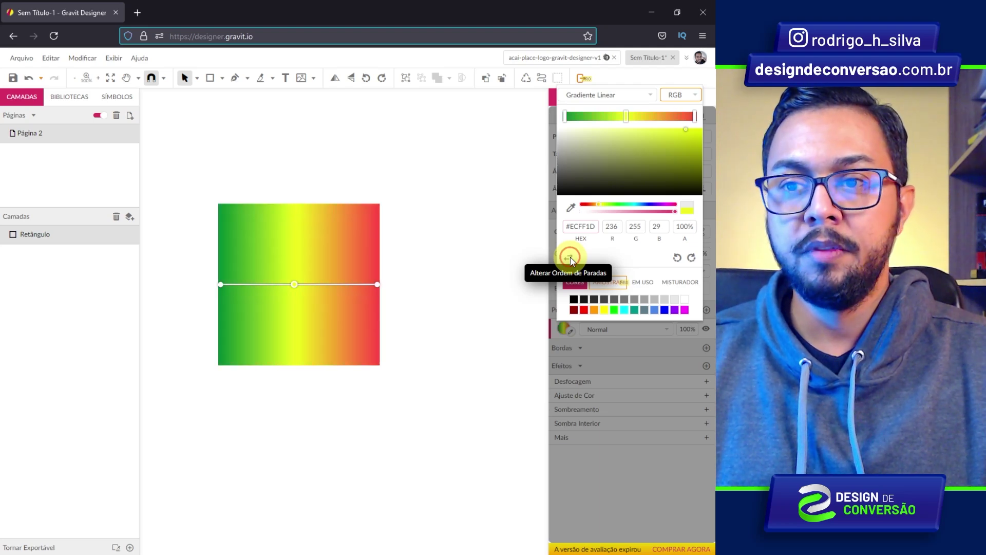
pyautogui.click(693, 259)
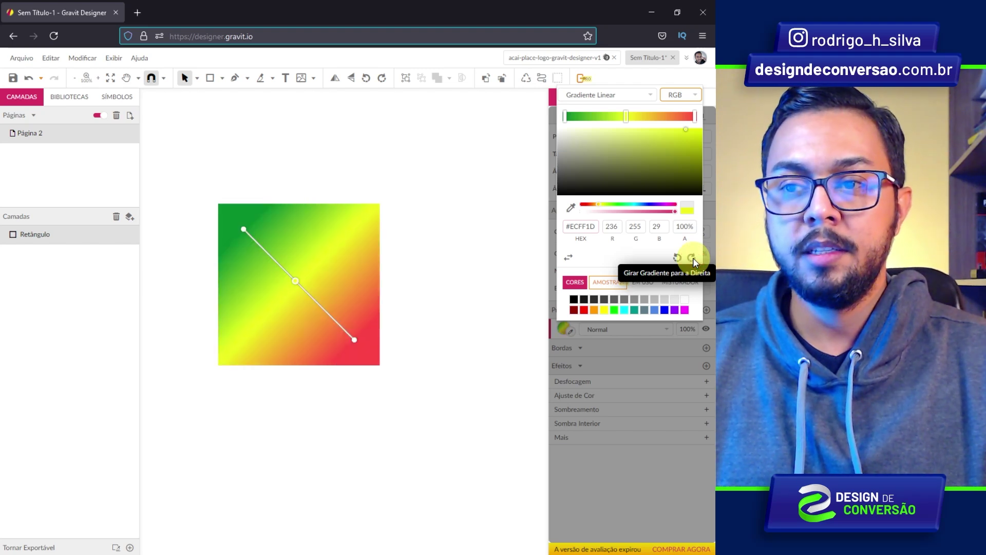
# Step: Rotate the gradient to the right in steps until it runs vertically from red down to green
pyautogui.click(693, 258)
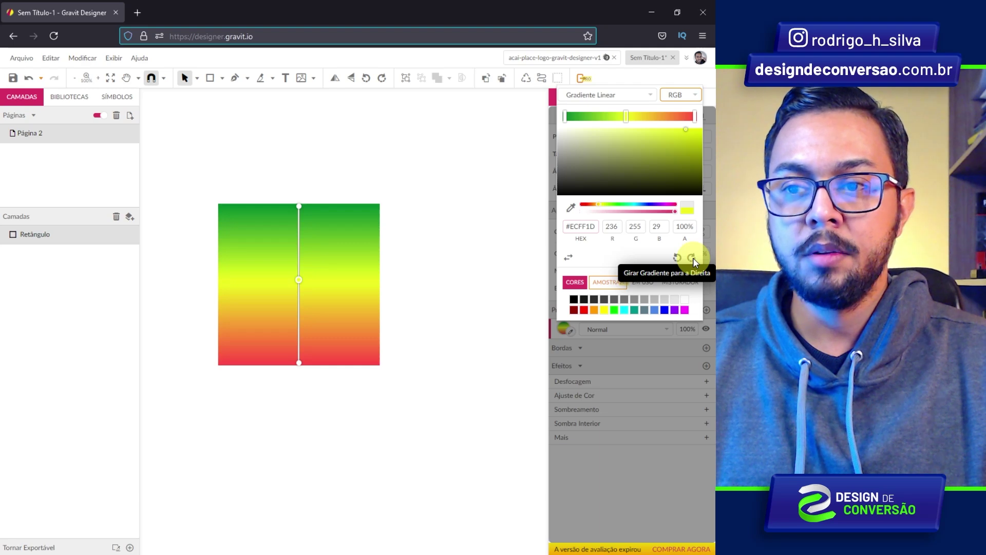
pyautogui.click(692, 257)
pyautogui.click(692, 257)
pyautogui.click(692, 257)
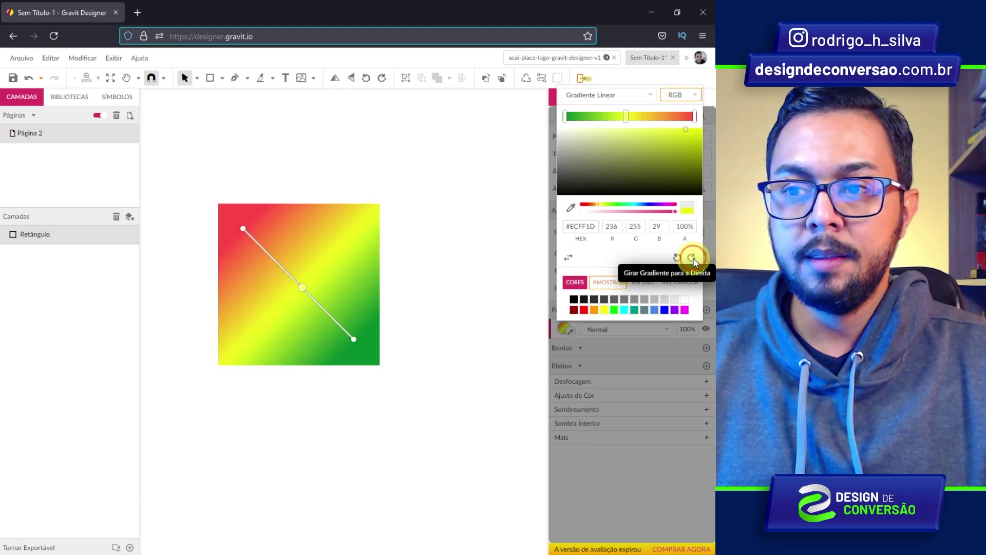
pyautogui.click(693, 257)
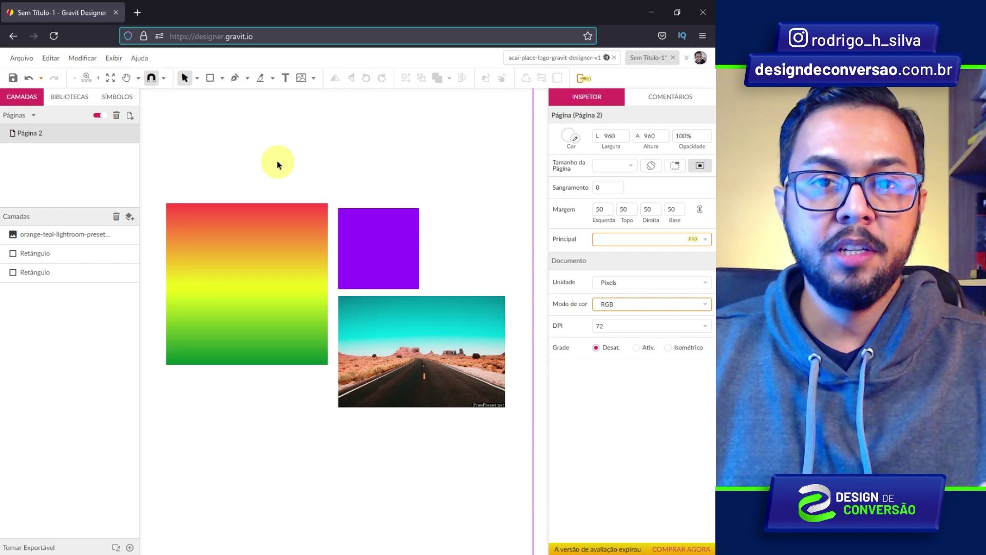
# Step: Recolor the gradient square with the eyedropper, sampling the small square's purple, the photo's turquoise sky and its road in turn
pyautogui.click(225, 239)
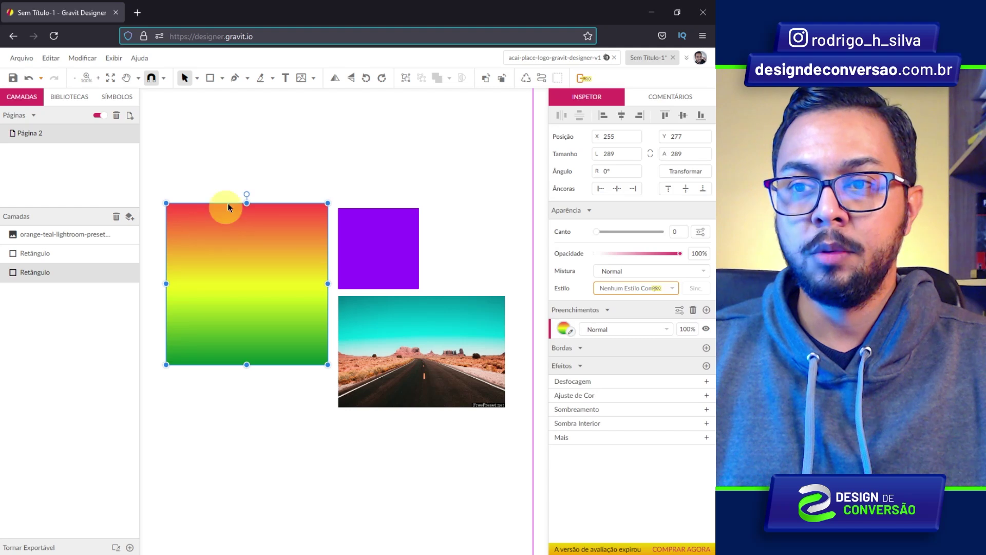
pyautogui.click(571, 332)
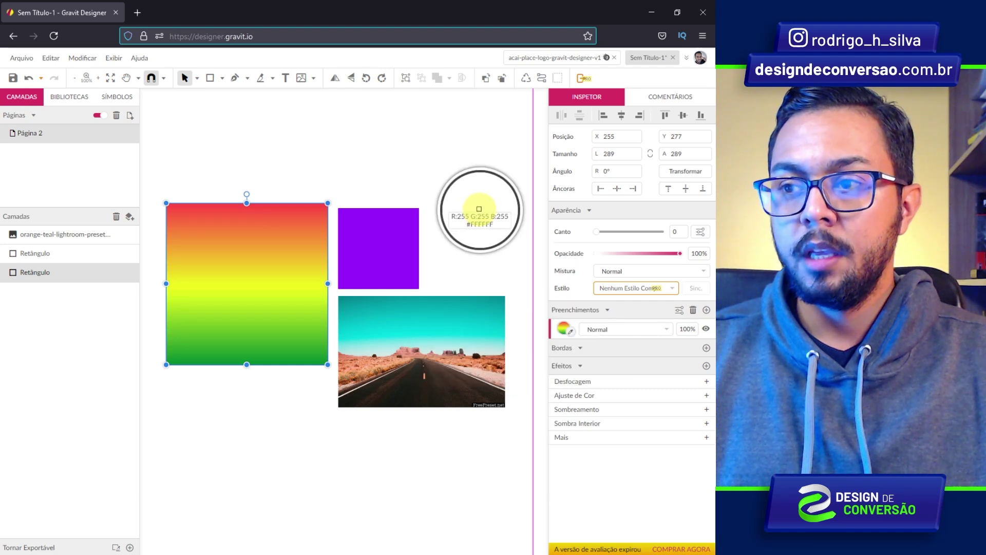
pyautogui.click(383, 231)
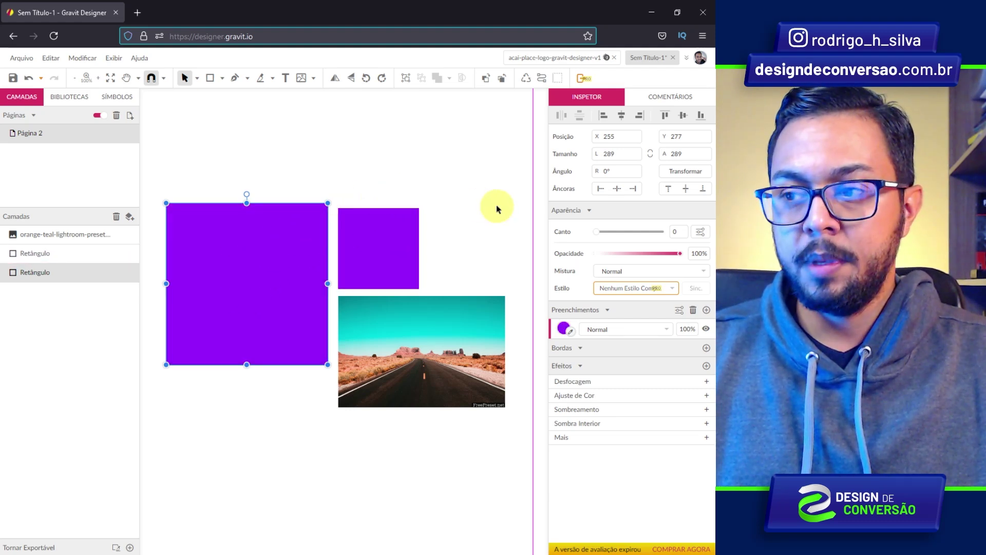
pyautogui.click(571, 332)
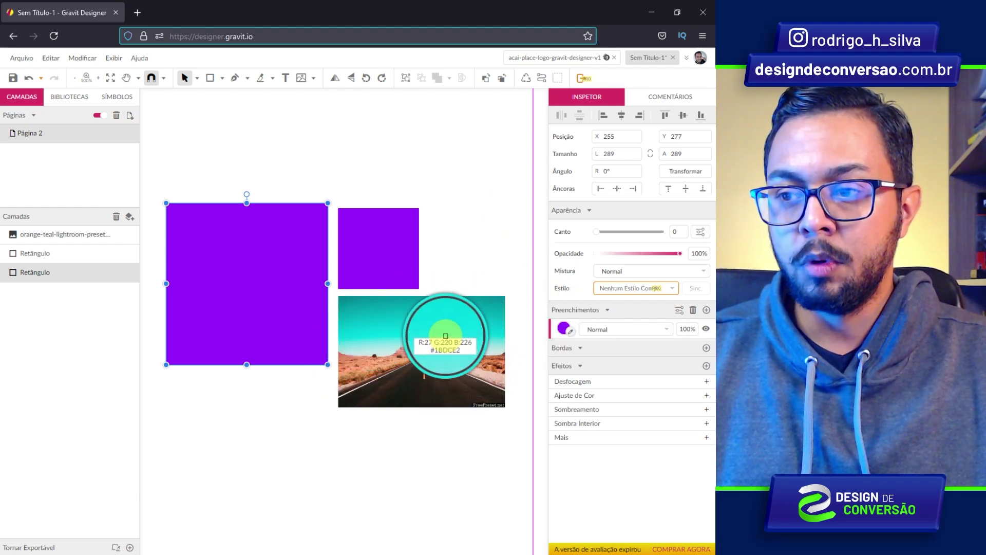
pyautogui.click(446, 336)
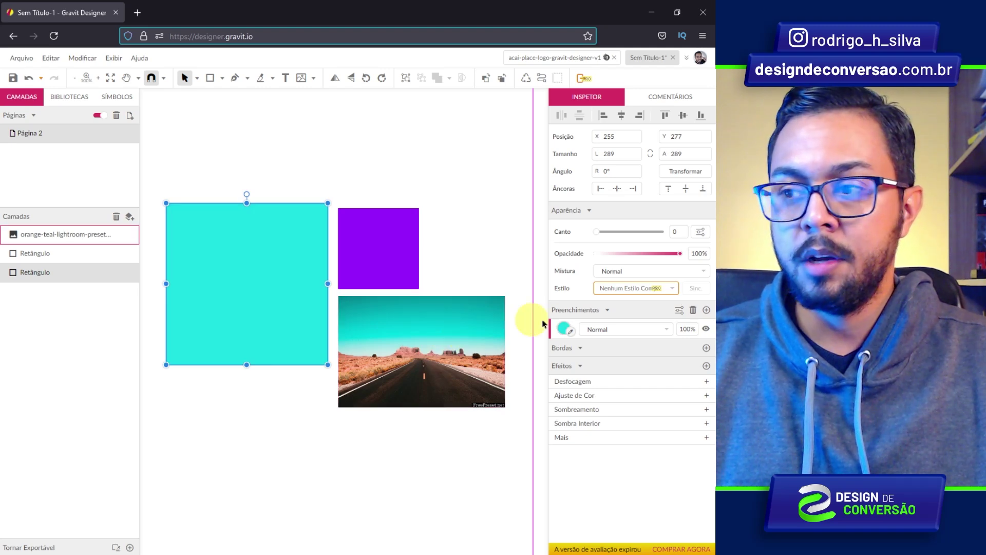
pyautogui.click(571, 331)
pyautogui.click(404, 385)
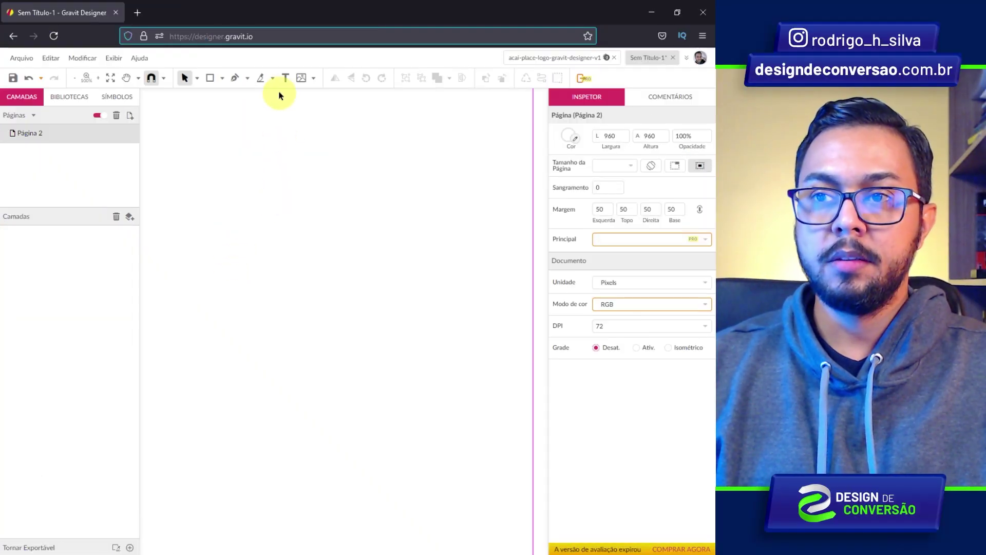
# Step: Add a text object reading "Texto exemplo" on the empty page at about X 360, Y 387
pyautogui.click(286, 78)
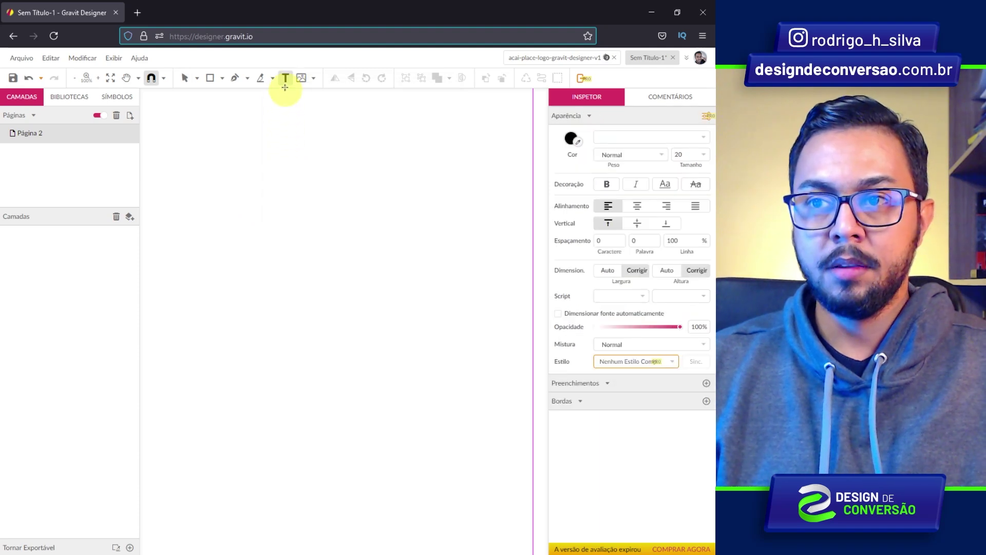
pyautogui.click(225, 264)
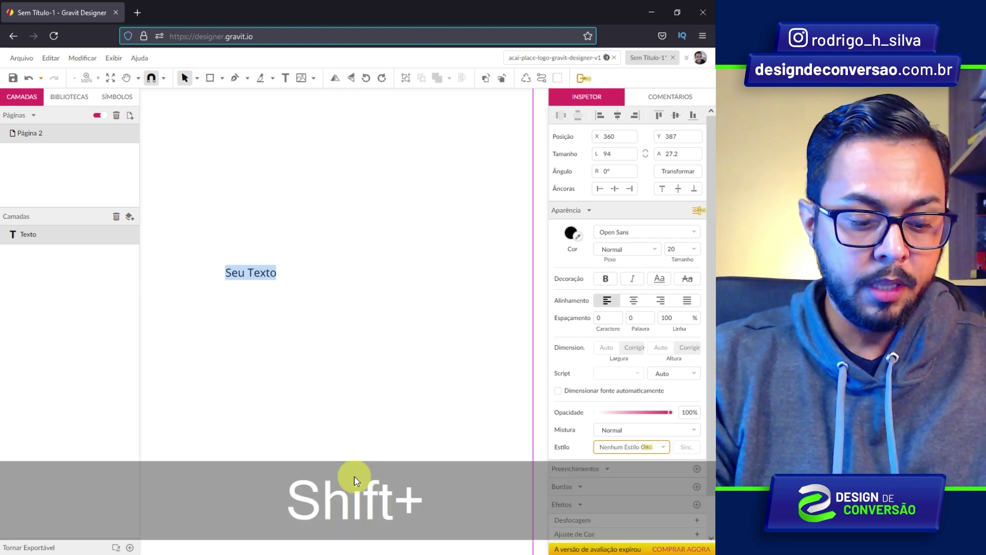
pyautogui.write('Texto exemplo')
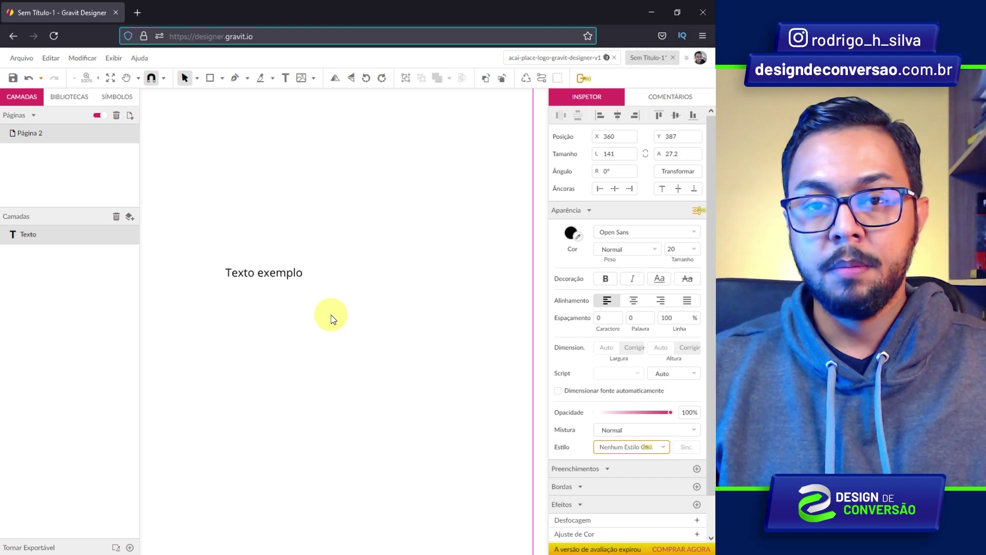
# Step: Practise selecting all characters of "Texto exemplo" in several ways and leave text editing
pyautogui.hotkey('ctrl', 'a')
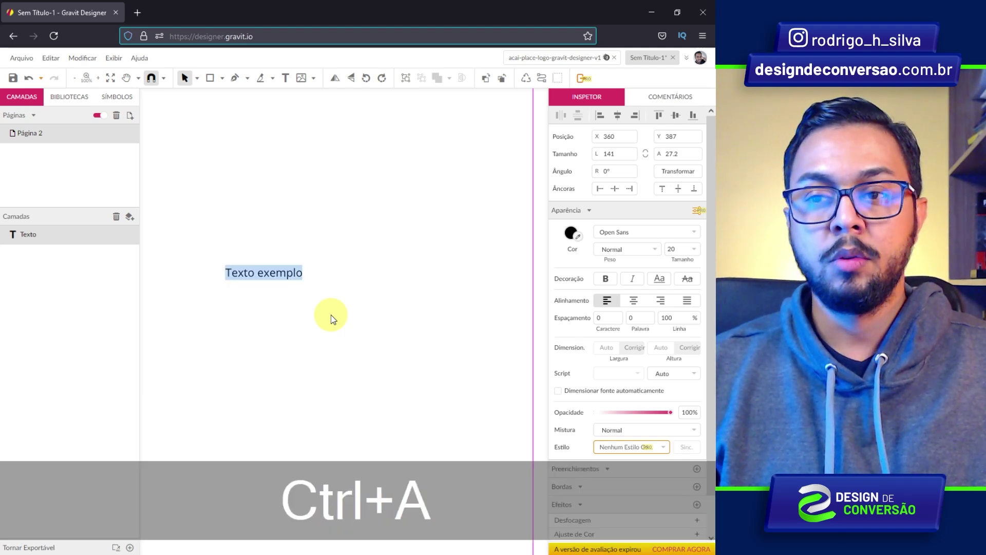
pyautogui.tripleClick(279, 276)
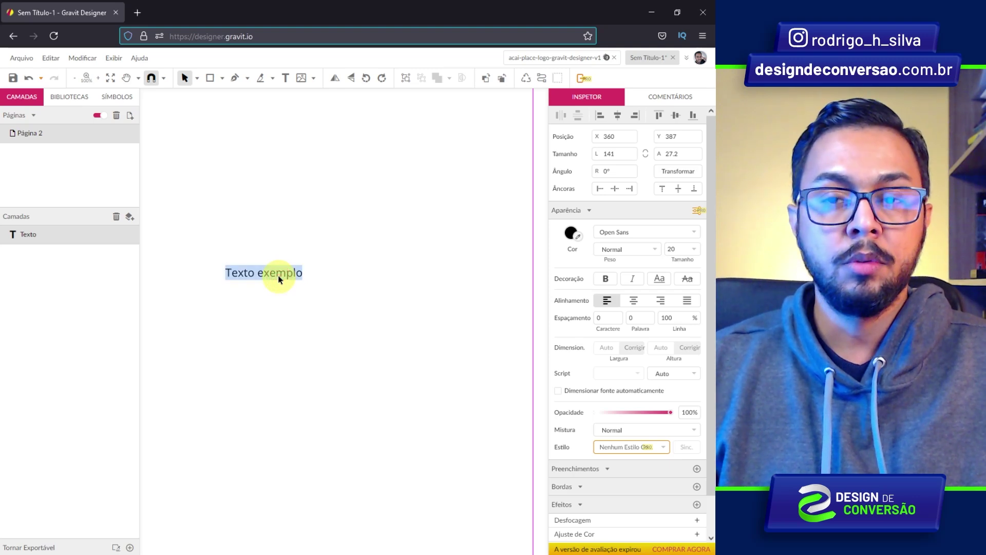
pyautogui.click(426, 321)
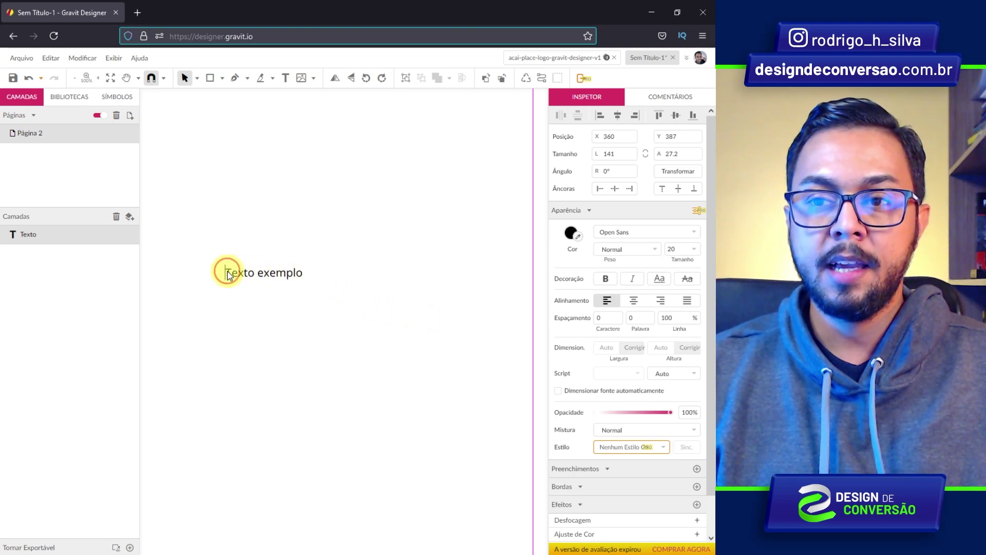
pyautogui.moveTo(227, 276); pyautogui.dragTo(309, 276)
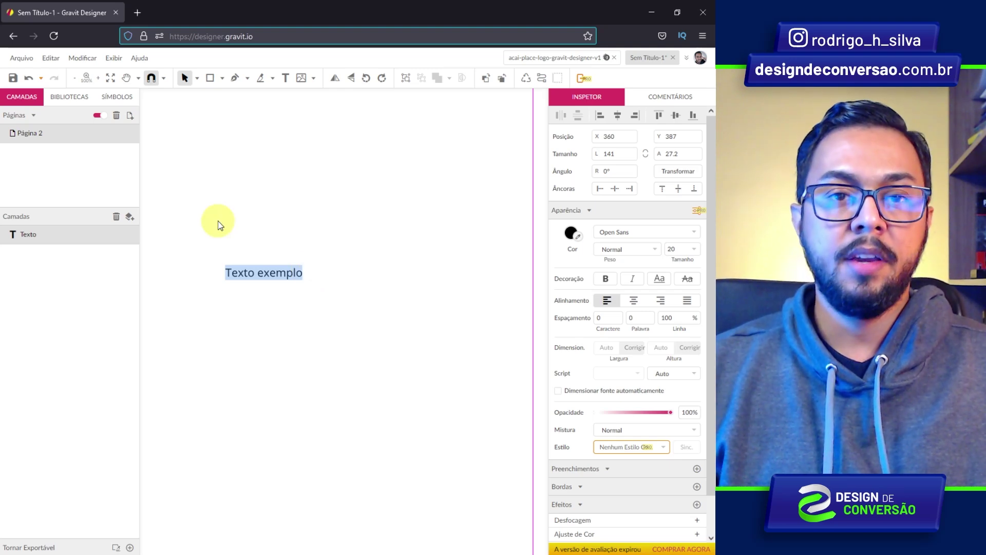
pyautogui.press('Escape')
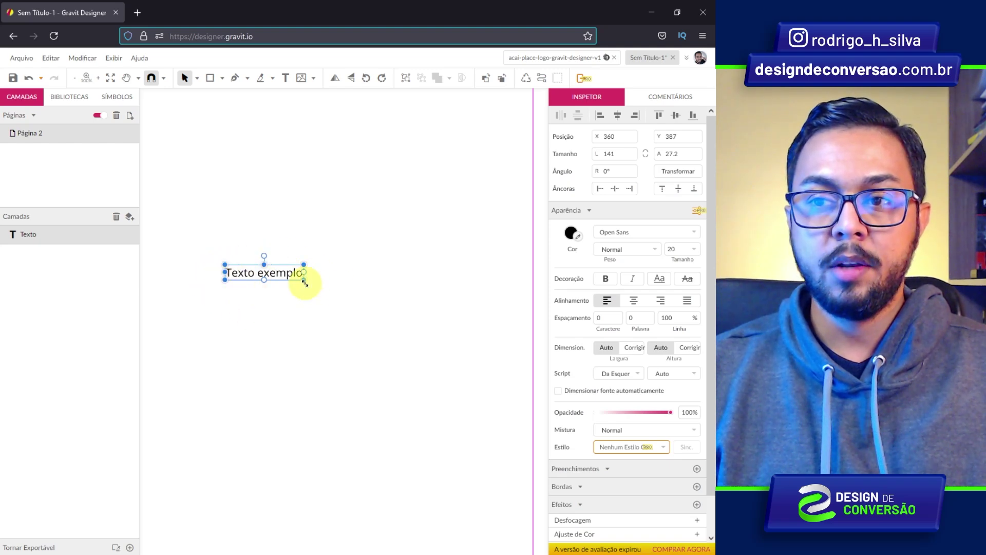
# Step: Try moving the text and enlarging its frame to about 439 × 362, and undo the changes
pyautogui.moveTo(271, 270); pyautogui.dragTo(253, 218)
pyautogui.hotkey('ctrl', 'z')
pyautogui.moveTo(310, 276); pyautogui.dragTo(473, 460)
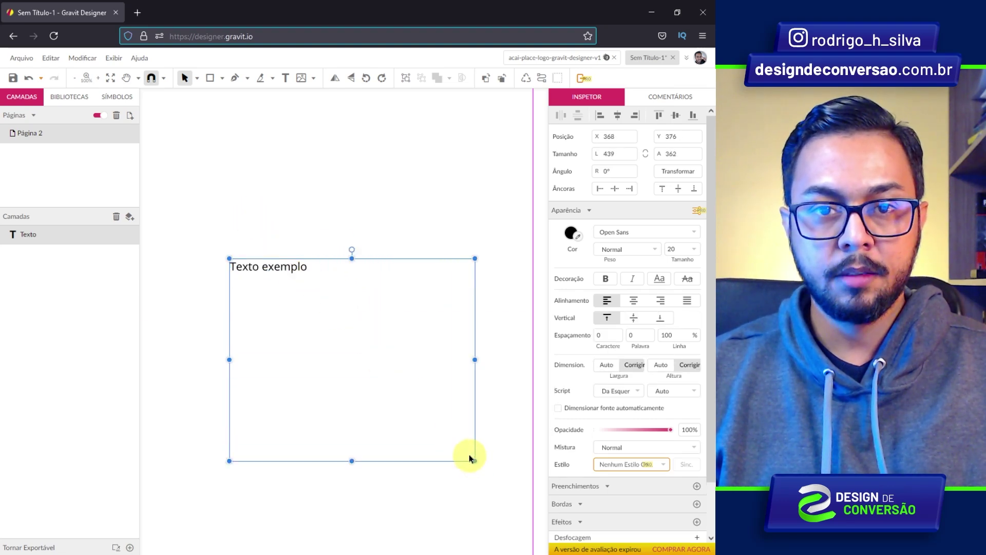
pyautogui.hotkey('ctrl', 'z')
pyautogui.hotkey('ctrl', 'z')
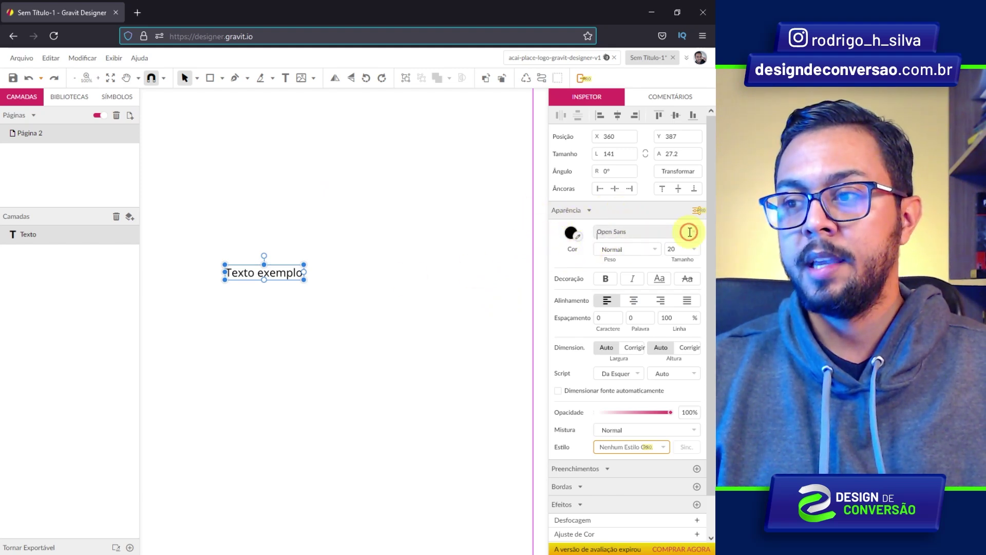
# Step: Set the text's font to Odibee Sans at size 116 and move it to about X 299, Y 380
pyautogui.click(689, 232)
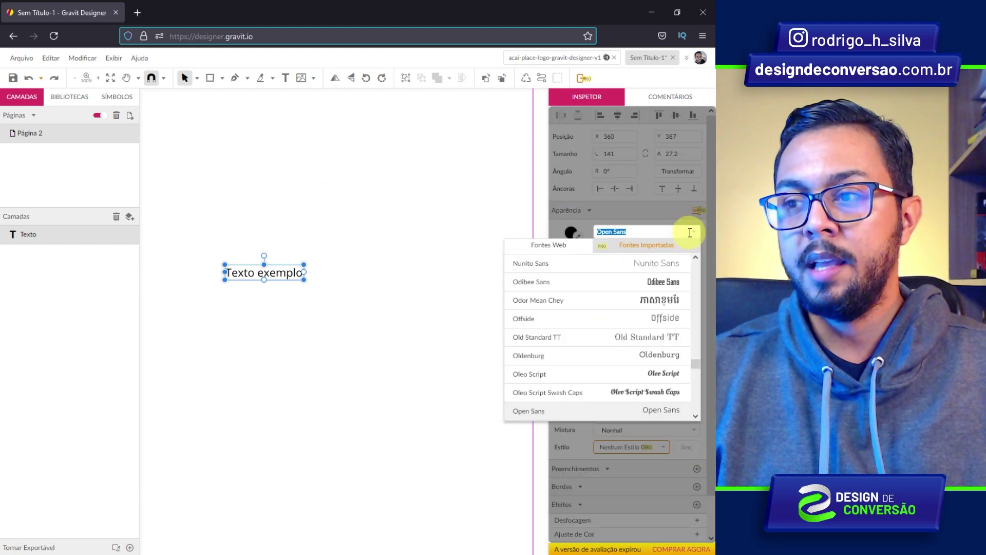
pyautogui.click(547, 282)
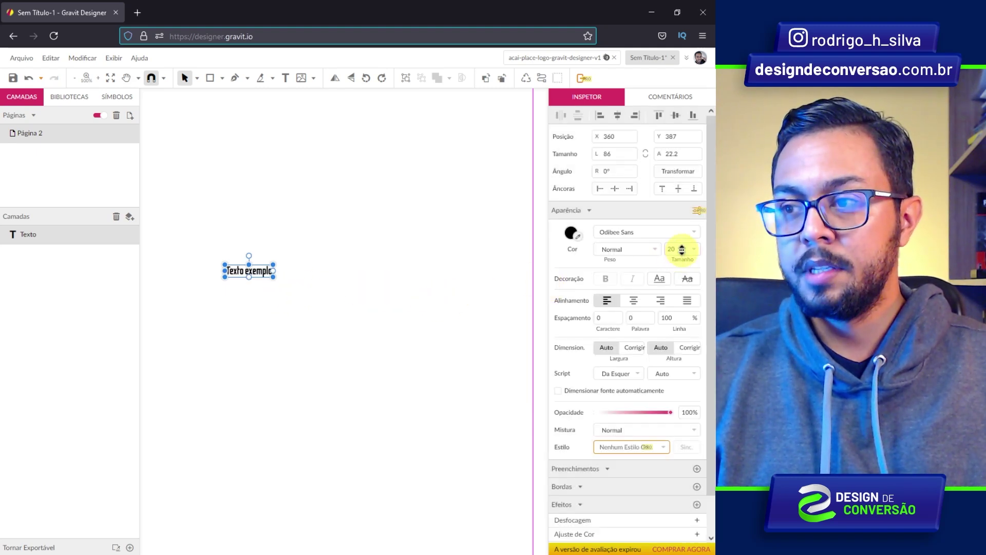
pyautogui.moveTo(680, 249); pyautogui.dragTo(683, 190)
pyautogui.moveTo(450, 296); pyautogui.dragTo(417, 293)
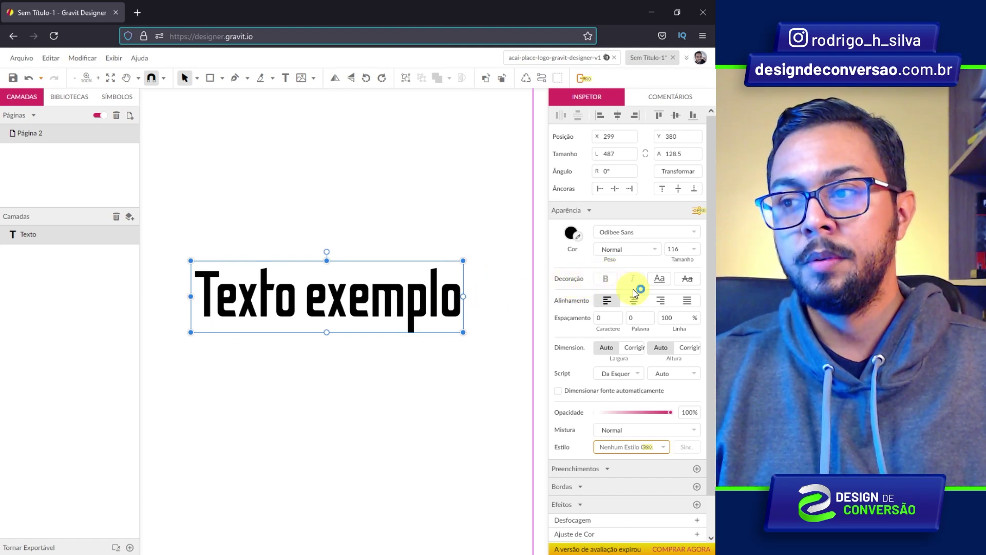
# Step: Try the underline and strikethrough decorations on the text, turning each one off again
pyautogui.click(660, 279)
pyautogui.click(661, 279)
pyautogui.click(691, 279)
pyautogui.click(690, 279)
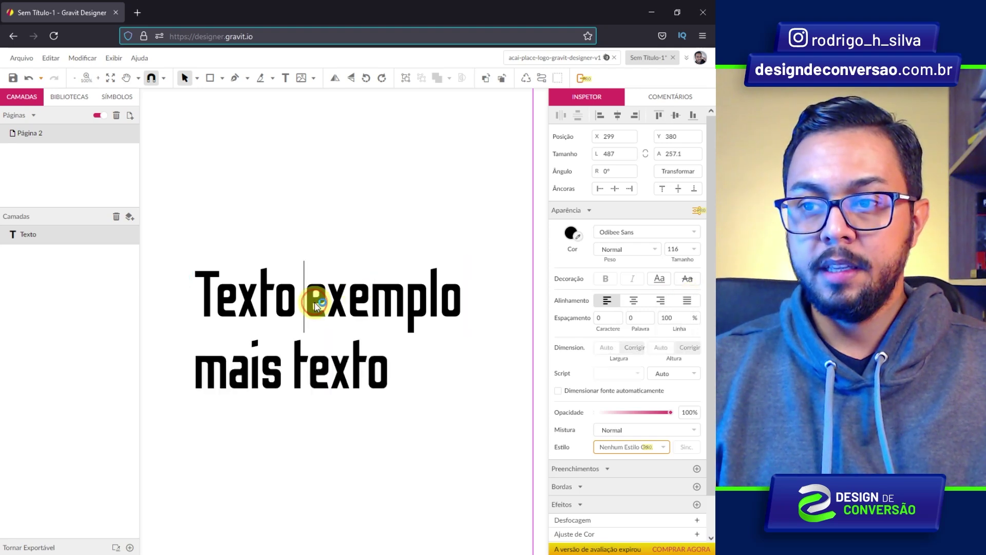
# Step: Set the two-line text's spacing to -2 for characters, 13 for words and 80% for lines, and color it dark red #950303
pyautogui.hotkey('ctrl', 'a')
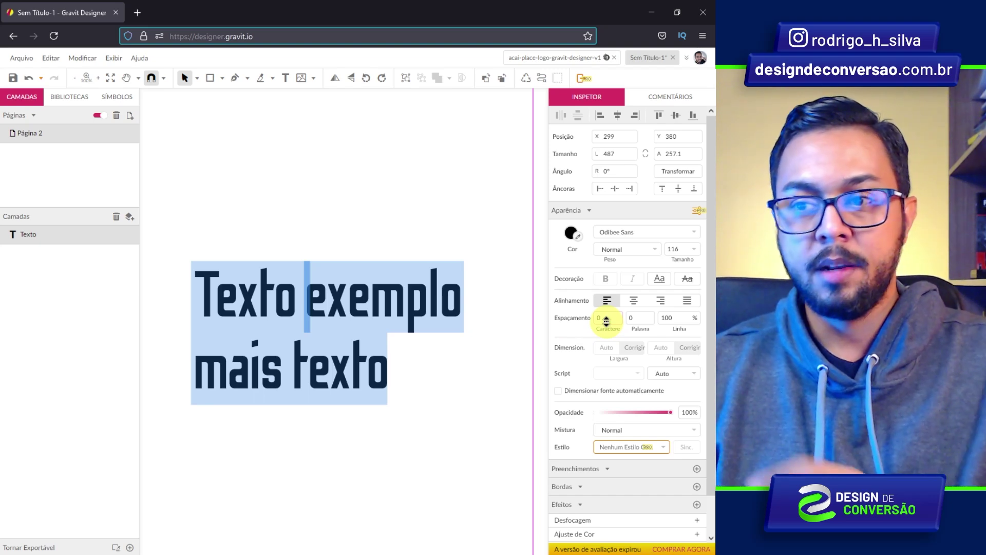
pyautogui.moveTo(606, 321); pyautogui.dragTo(649, 335)
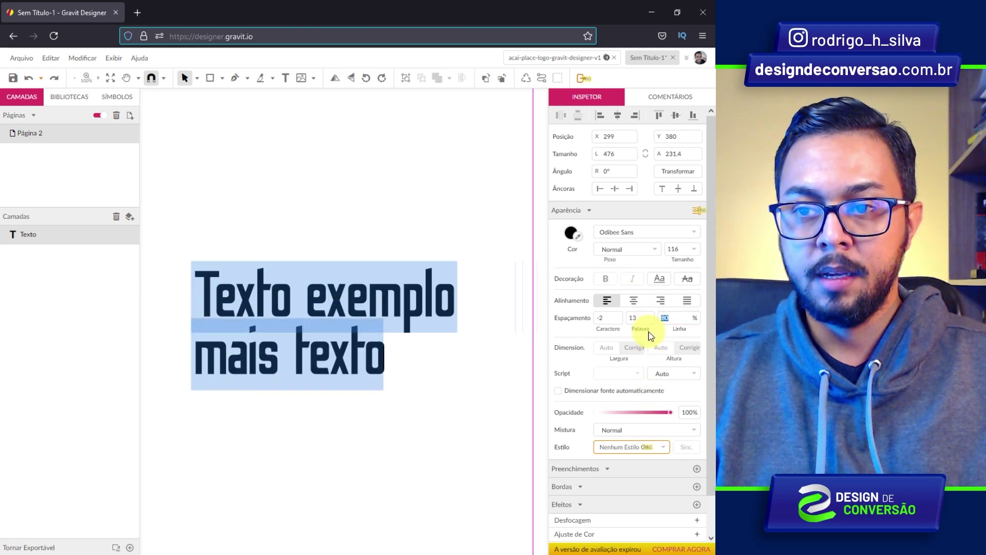
pyautogui.click(571, 232)
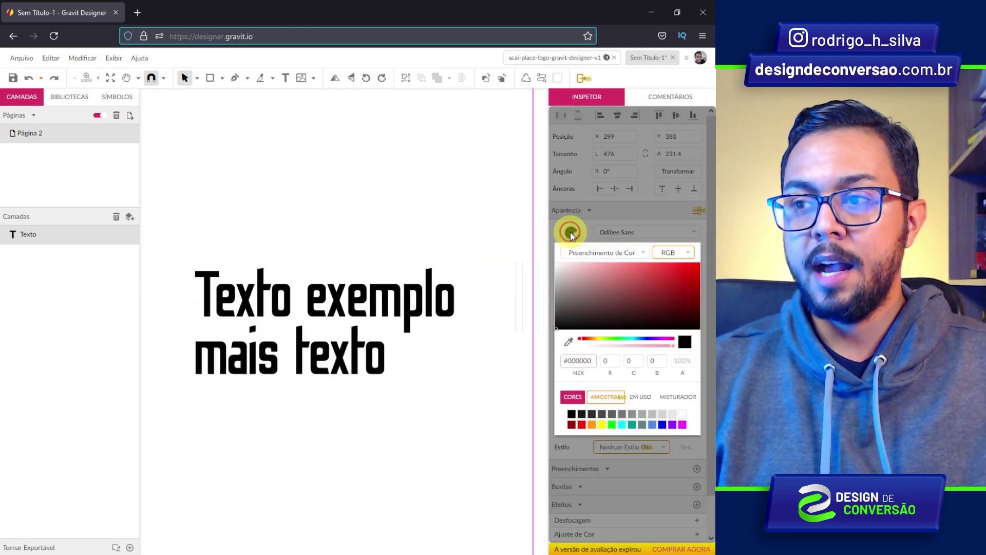
pyautogui.moveTo(618, 299); pyautogui.dragTo(697, 290)
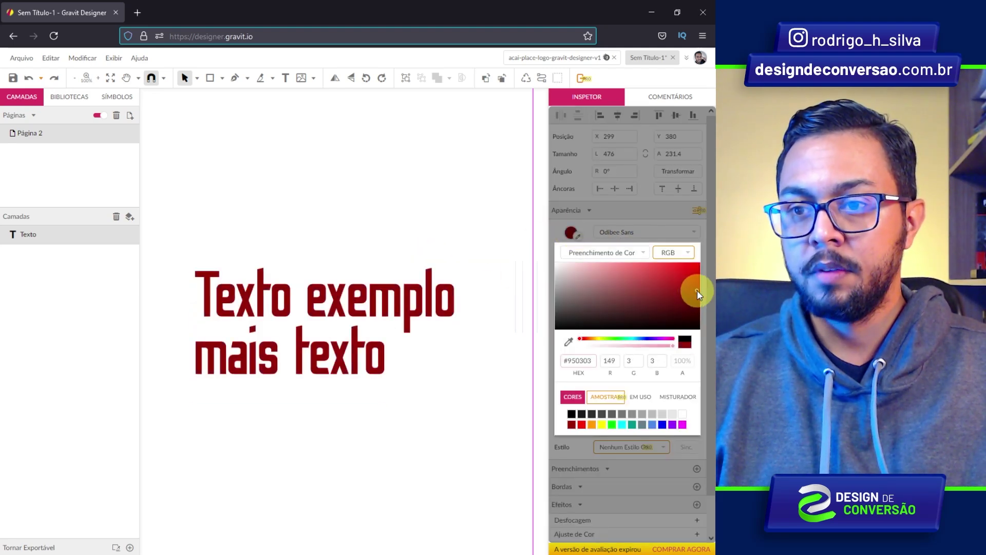
# Step: Shorten the text to the single word "Texto" and move it to about X 410, Y 391
pyautogui.doubleClick(323, 314)
pyautogui.moveTo(293, 306); pyautogui.dragTo(389, 409)
pyautogui.press('BackSpace')
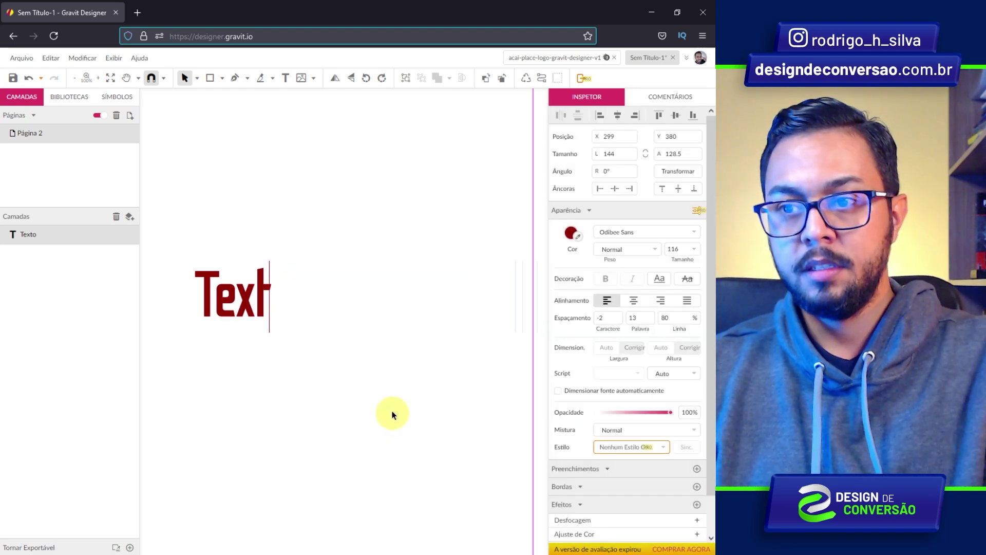
pyautogui.moveTo(333, 288); pyautogui.dragTo(322, 291)
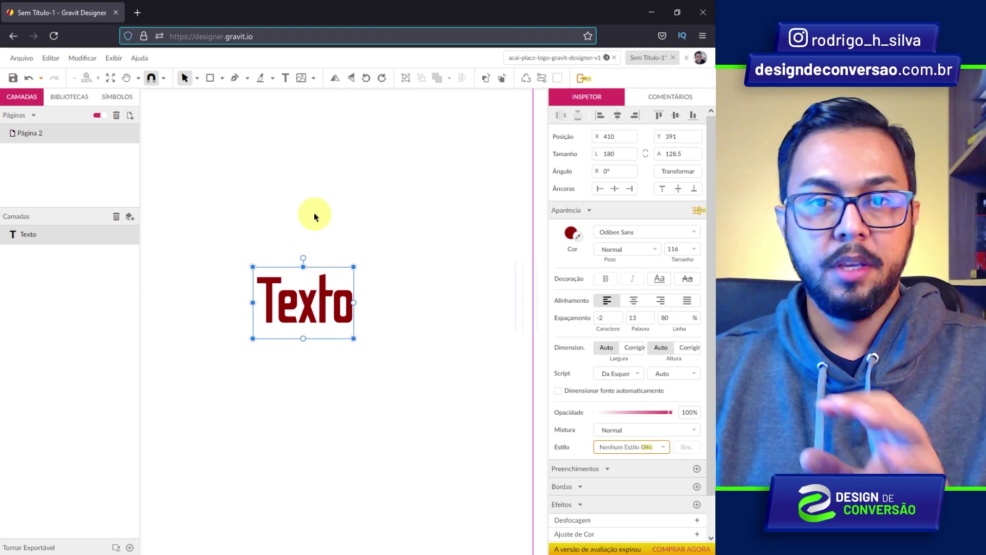
# Step: Open the text "Texto" for editing, select the word and leave editing without changing it
pyautogui.doubleClick(325, 313)
pyautogui.doubleClick(290, 310)
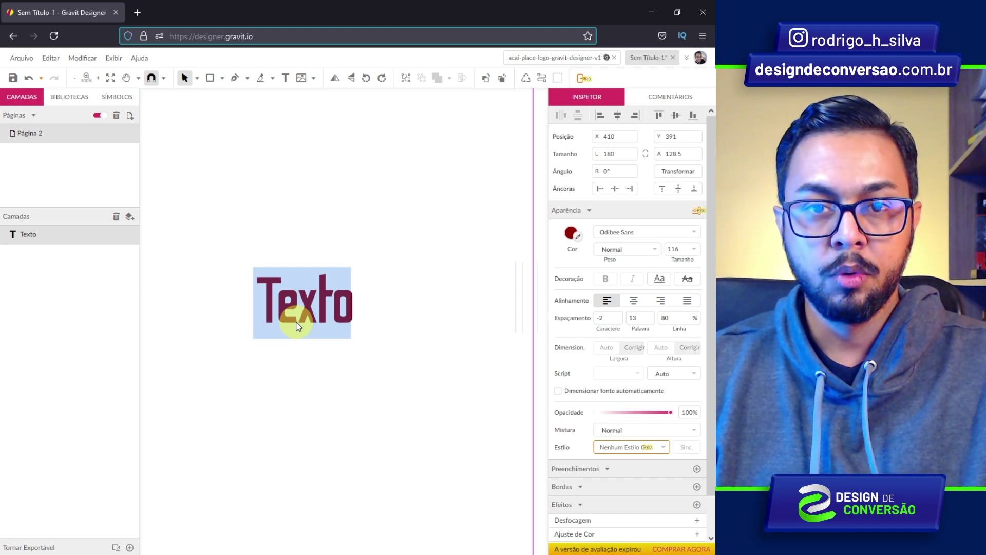
pyautogui.click(341, 255)
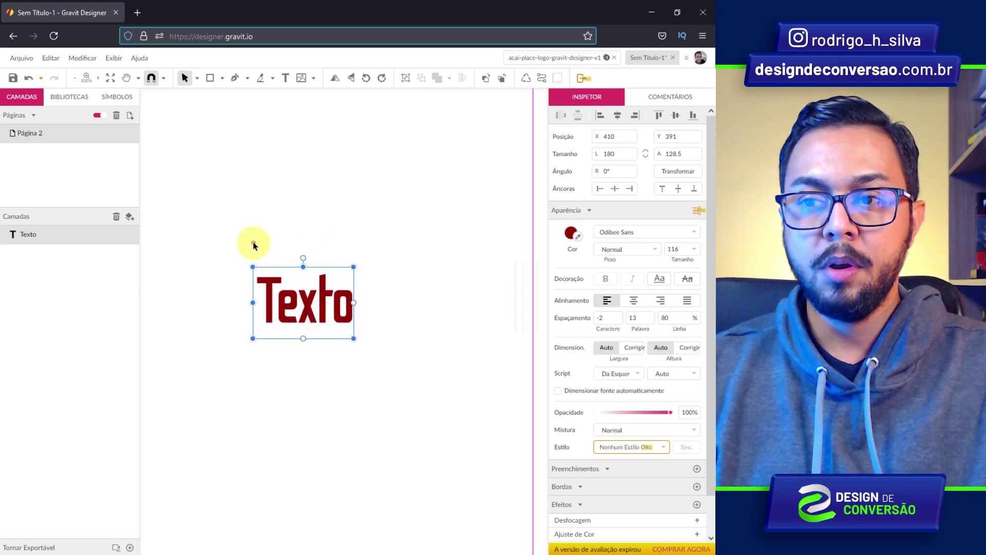
# Step: Convert the text "Texto" to a path with Converter em Caminho
pyautogui.rightClick(288, 294)
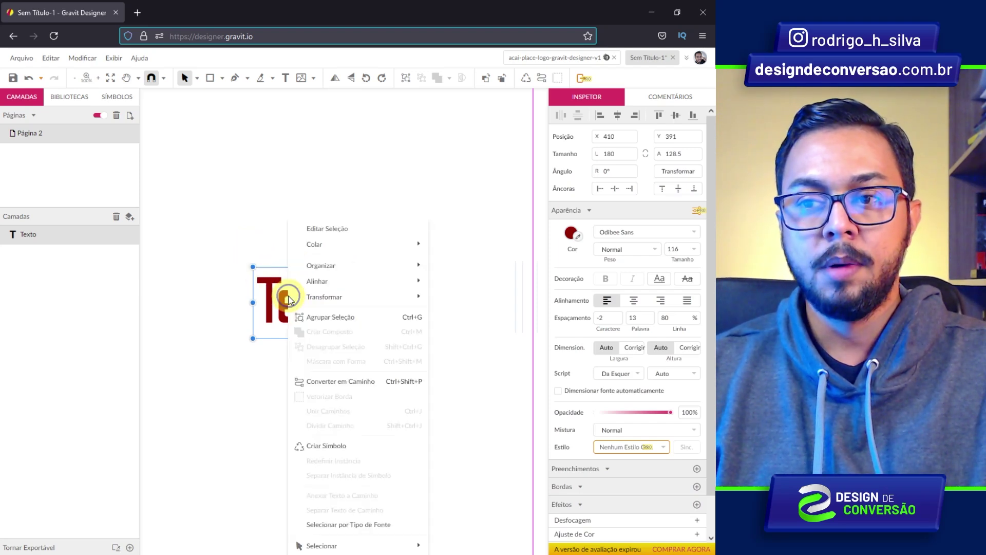
pyautogui.moveTo(291, 298)
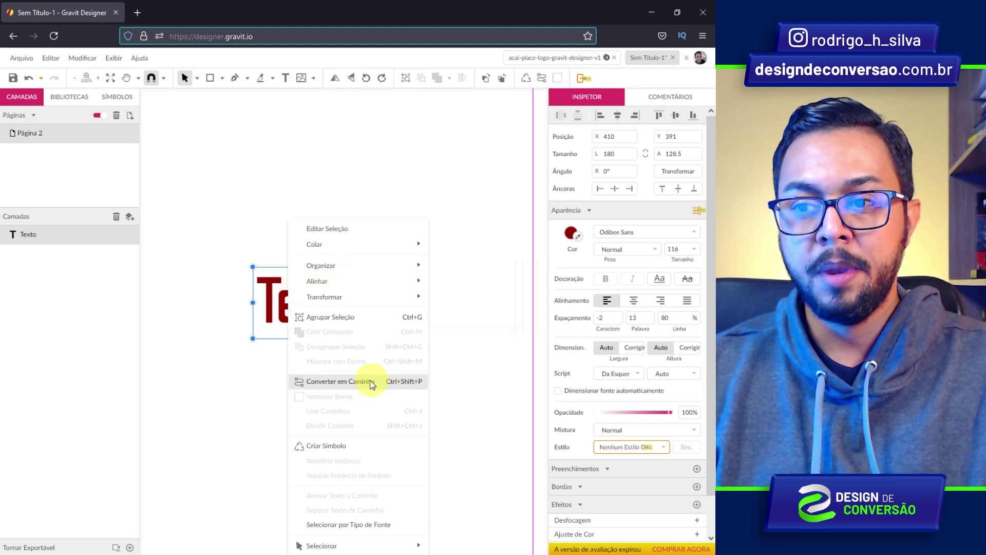
pyautogui.click(387, 381)
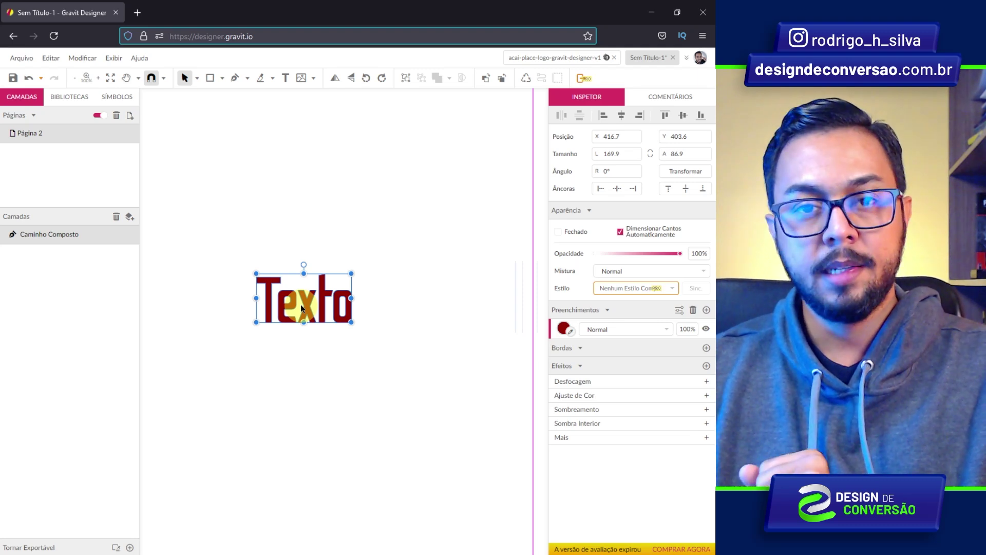
# Step: Using Subseleção on the Texto path, stretch the T's bottom-left anchor point downward and the second t's top-right anchor point upward
pyautogui.press('z')
pyautogui.click(296, 312)
pyautogui.click(287, 307)
pyautogui.click(285, 309)
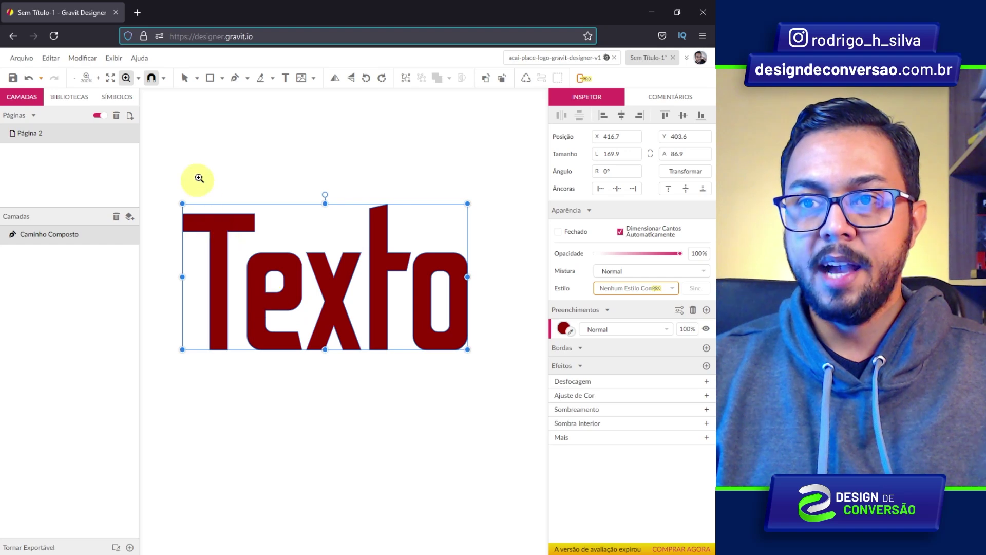
pyautogui.click(197, 78)
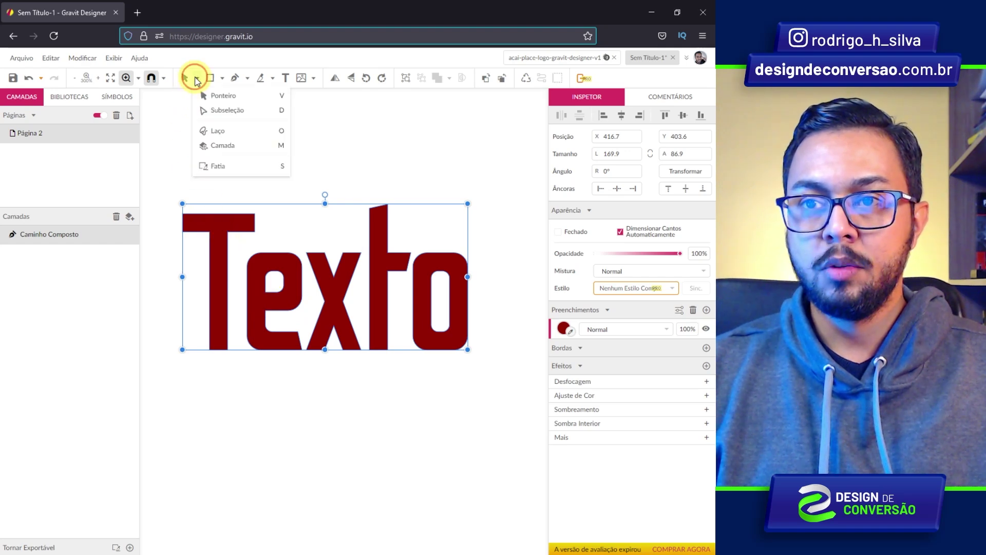
pyautogui.click(229, 114)
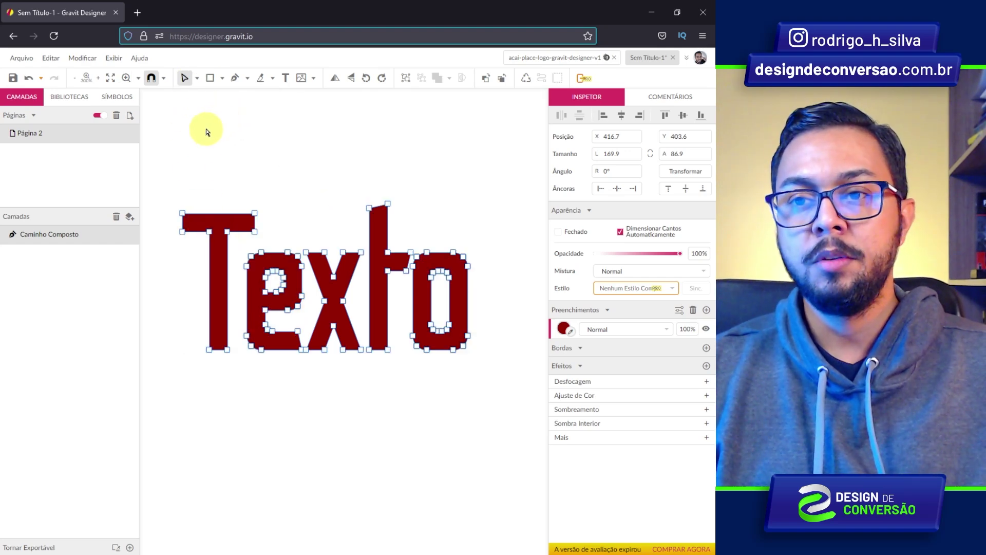
pyautogui.moveTo(210, 351); pyautogui.dragTo(204, 441)
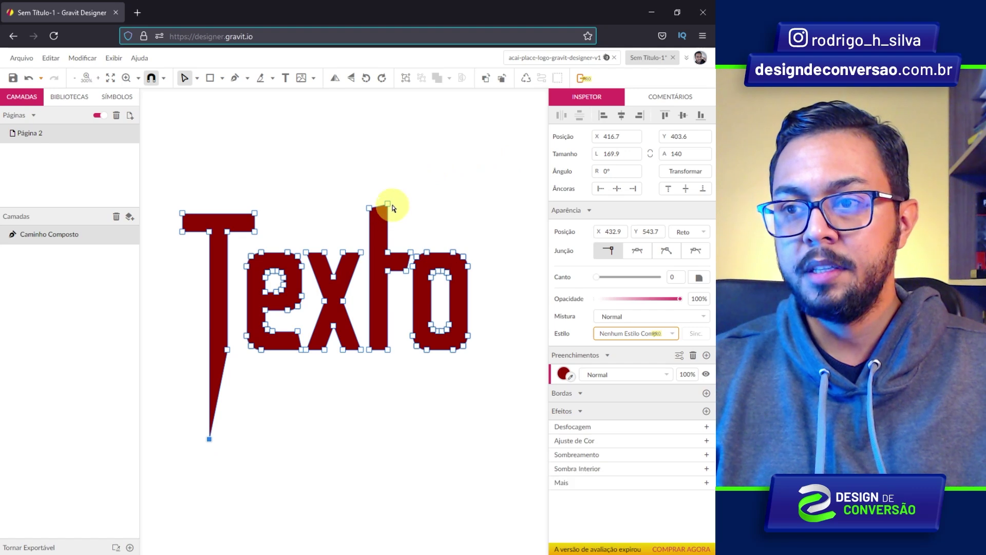
pyautogui.moveTo(388, 205); pyautogui.dragTo(390, 117)
pyautogui.click(473, 205)
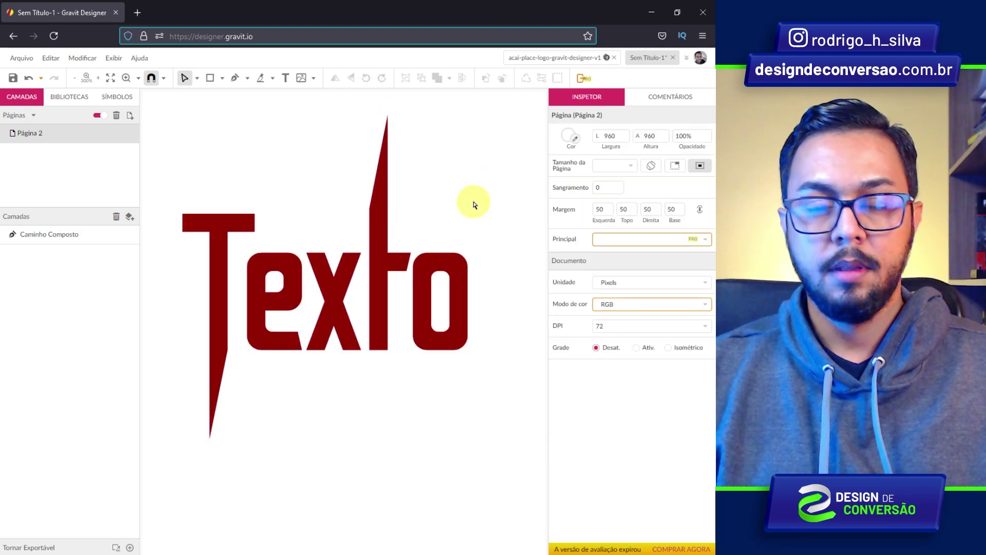
# Step: Draw a thin horizontal rectangle across the lower part of the letters and subtract it from the Texto path with Subtrair
pyautogui.click(210, 77)
pyautogui.moveTo(196, 310)
pyautogui.mouseDown()
pyautogui.moveTo(485, 324)
pyautogui.moveTo(505, 314)
pyautogui.mouseUp()
pyautogui.press('v')
pyautogui.click(502, 234)
pyautogui.moveTo(502, 215); pyautogui.dragTo(246, 349)
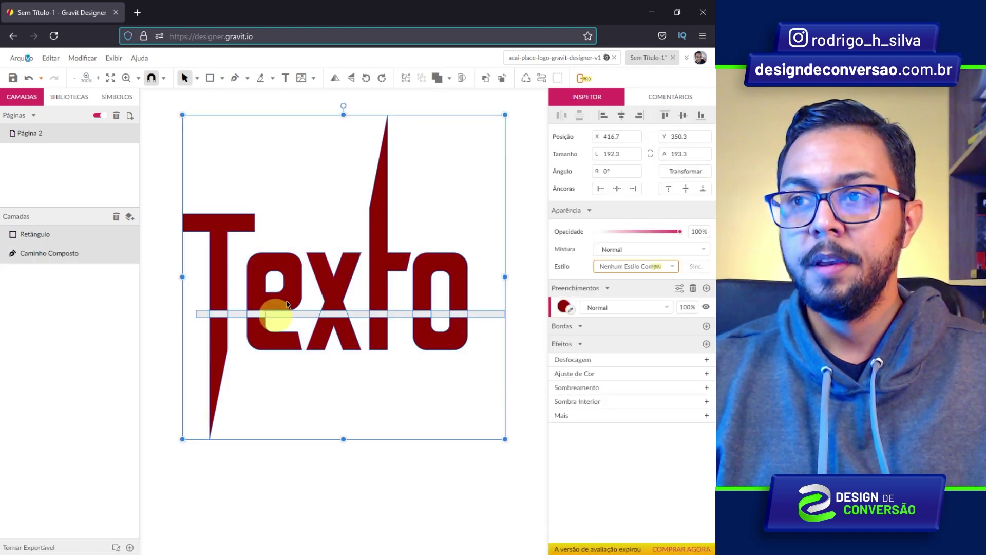
pyautogui.click(449, 78)
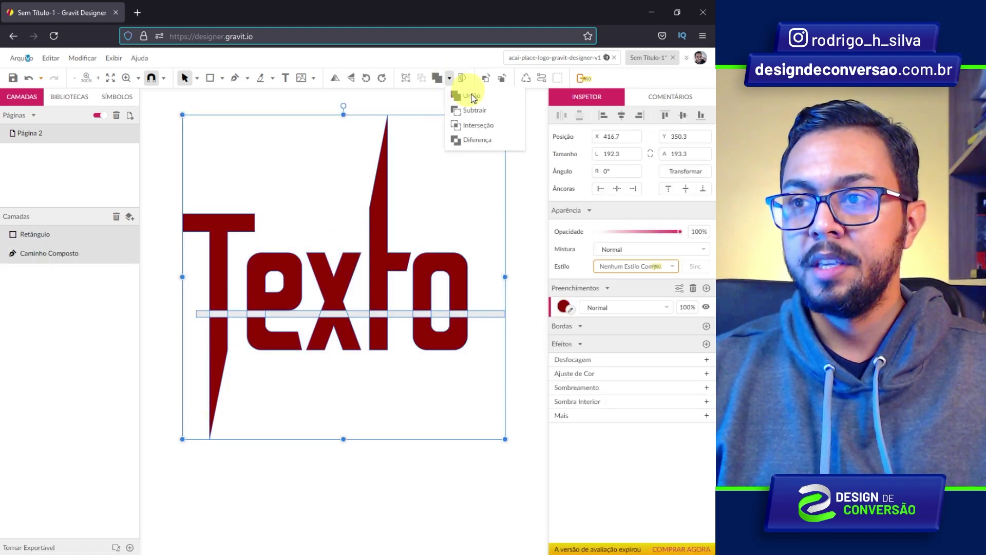
pyautogui.click(476, 110)
pyautogui.click(286, 201)
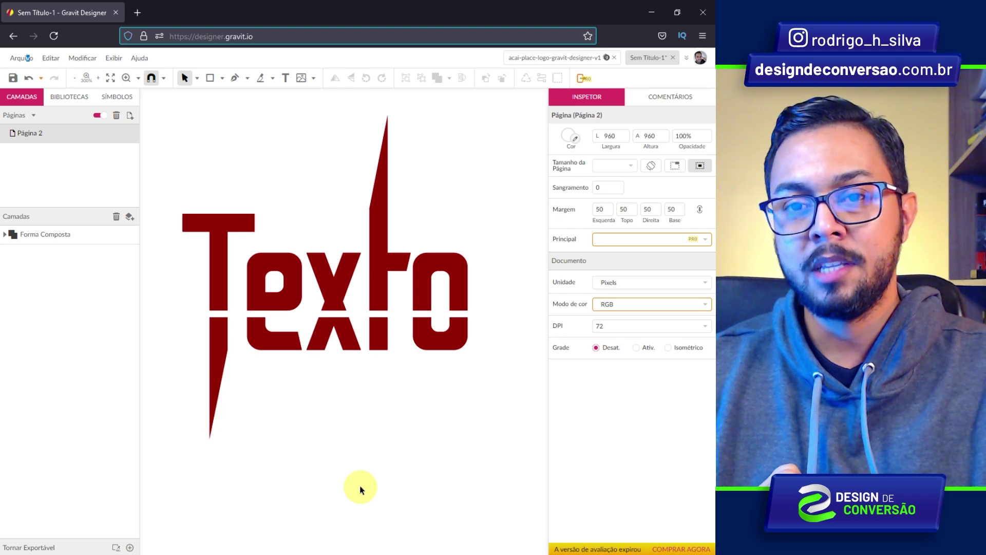
# Step: Delete the cut text shape and draw a closed, straight-sided five-point path about 129 by 130 px with the Pen tool
pyautogui.moveTo(198, 149); pyautogui.dragTo(468, 422)
pyautogui.press('Delete')
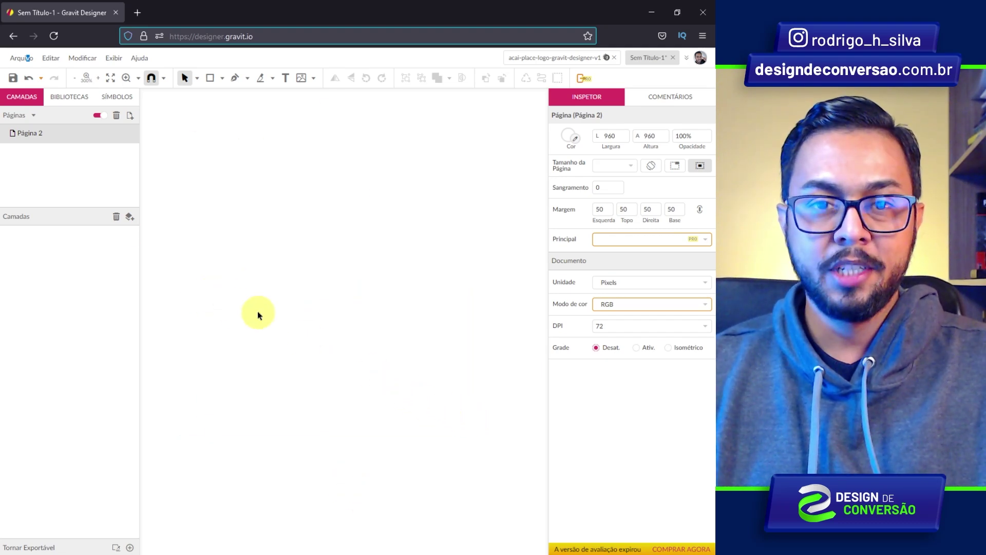
pyautogui.click(234, 83)
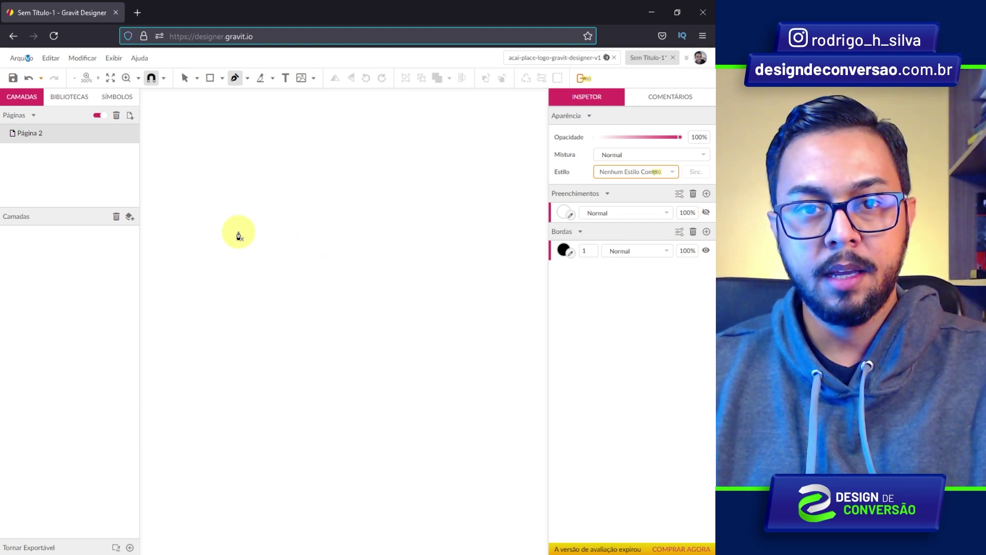
pyautogui.click(258, 197)
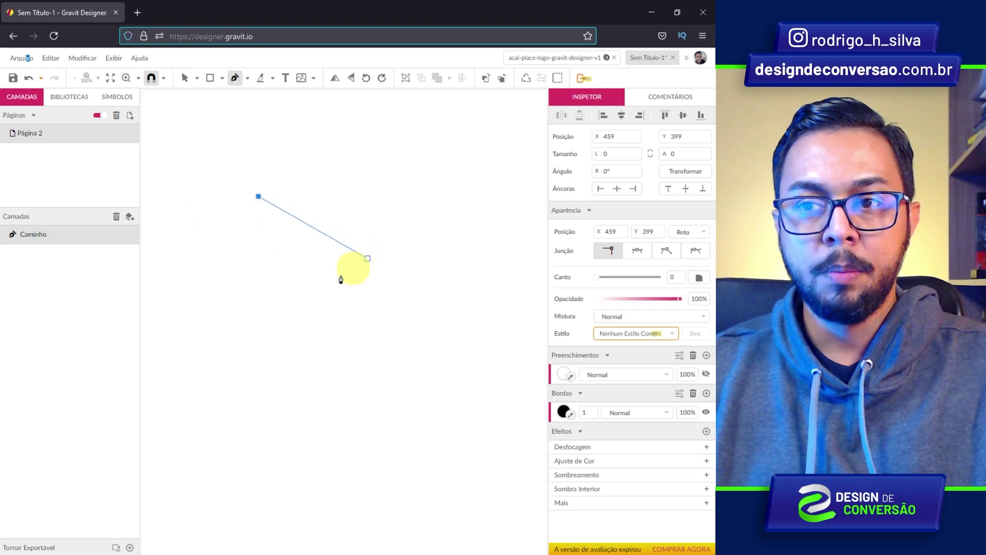
pyautogui.click(229, 317)
pyautogui.click(342, 379)
pyautogui.click(446, 263)
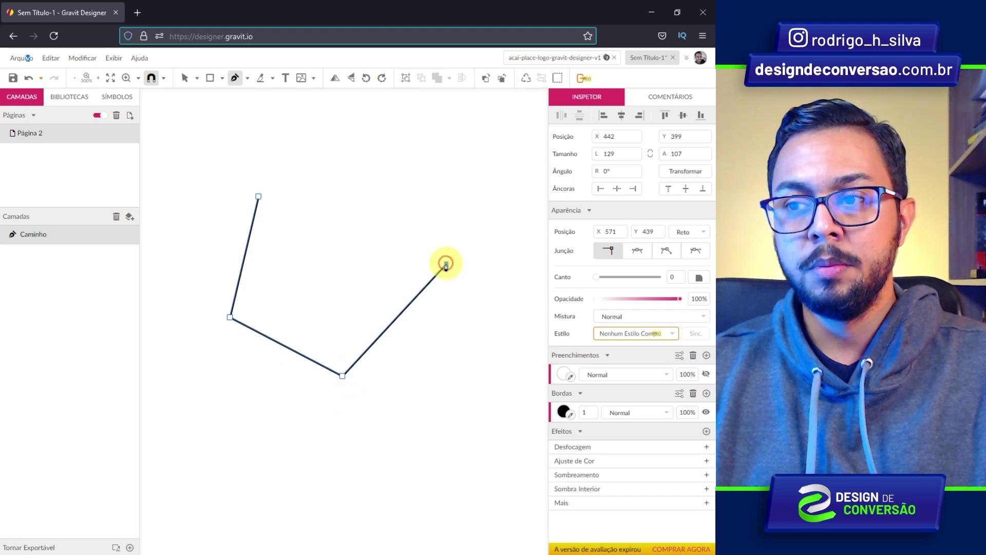
pyautogui.click(363, 159)
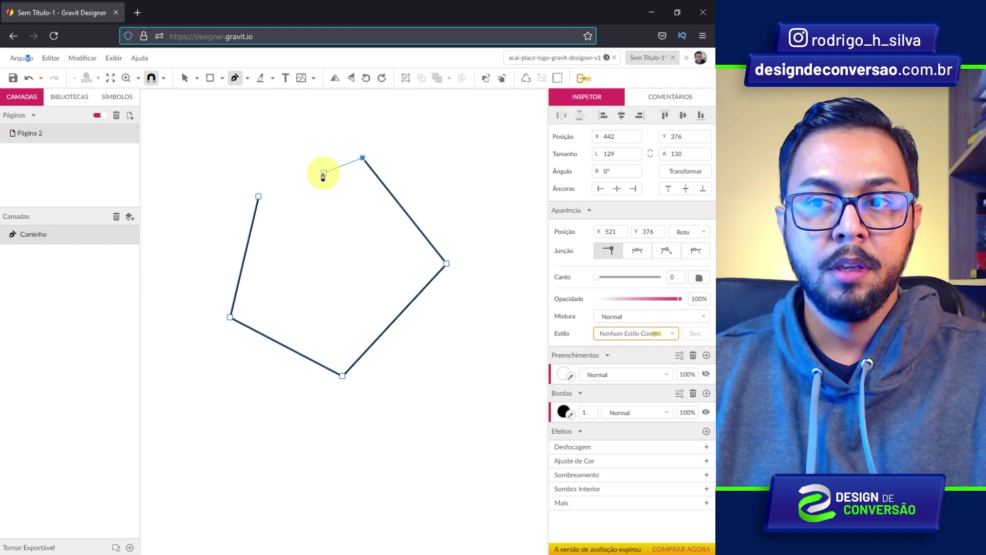
pyautogui.click(259, 198)
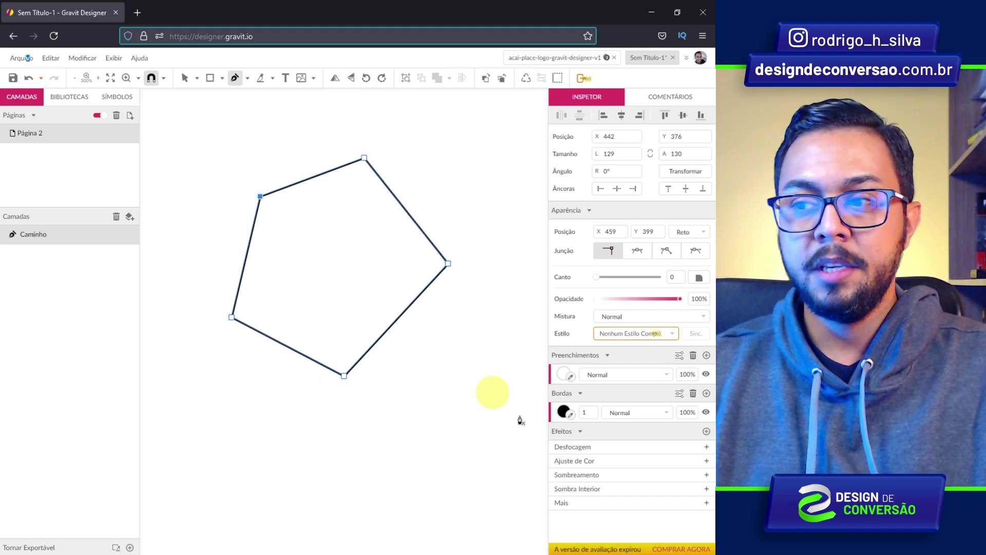
# Step: Fill the five-sided path with muted red #A64444 and delete it from the page
pyautogui.click(565, 373)
pyautogui.moveTo(627, 222); pyautogui.dragTo(643, 216)
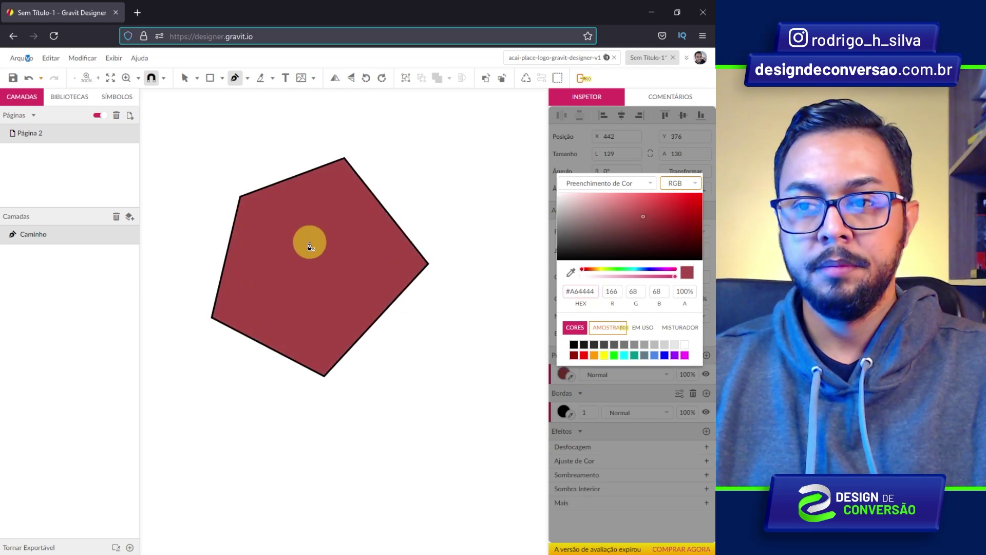
pyautogui.click(184, 78)
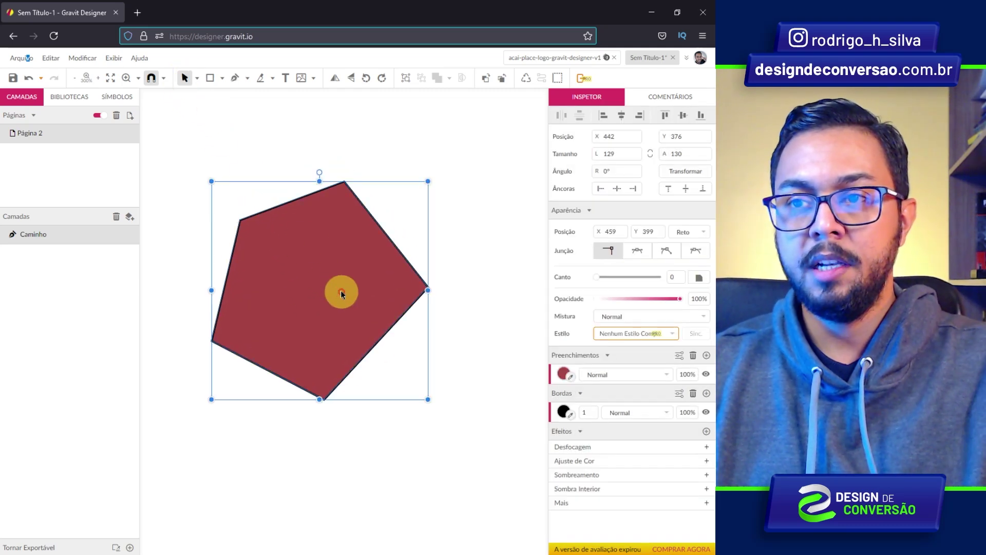
pyautogui.press('Delete')
# Step: Draw a closed five-pointed star with crossing lines, about 115 by 136 px, using the Pen tool
pyautogui.click(235, 78)
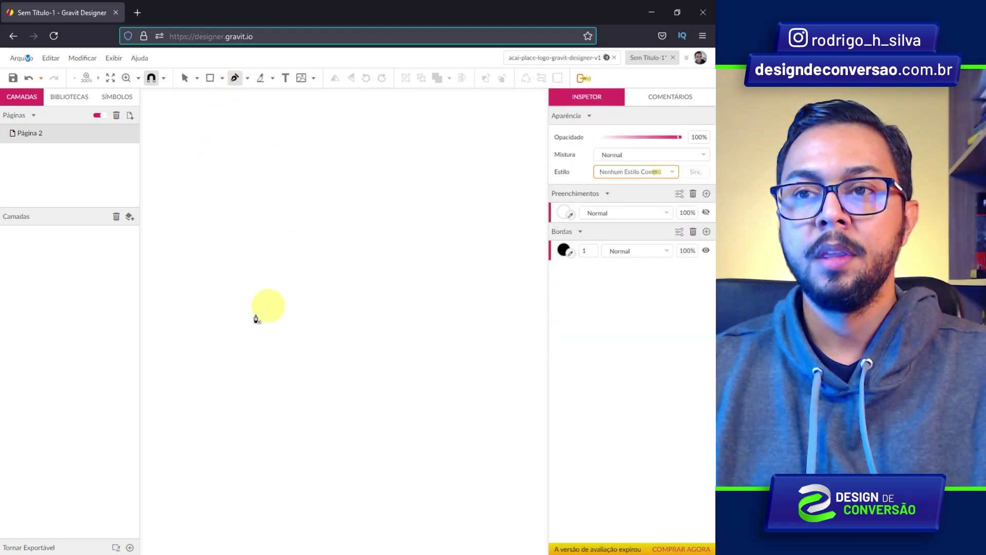
pyautogui.click(228, 355)
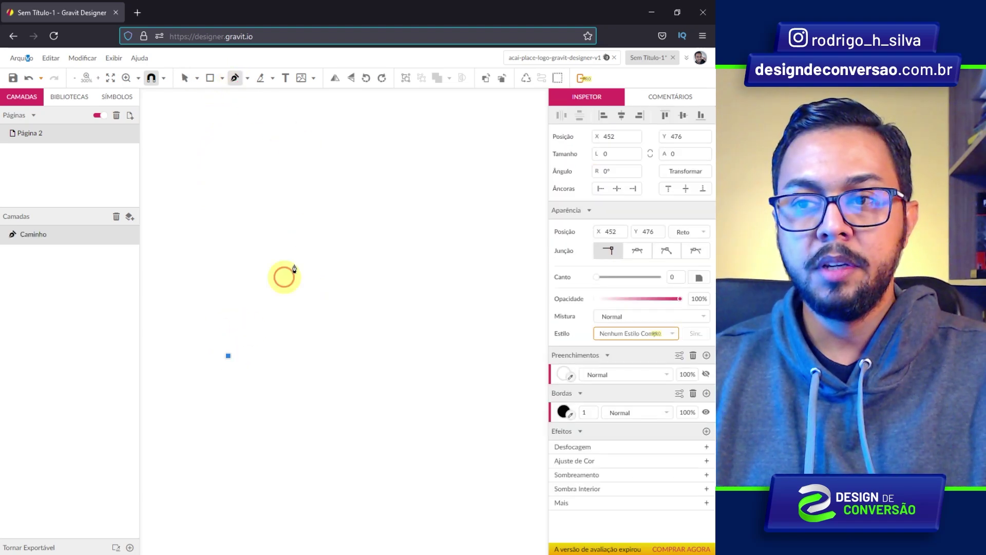
pyautogui.click(354, 178)
pyautogui.click(354, 406)
pyautogui.click(239, 200)
pyautogui.click(421, 252)
pyautogui.click(228, 355)
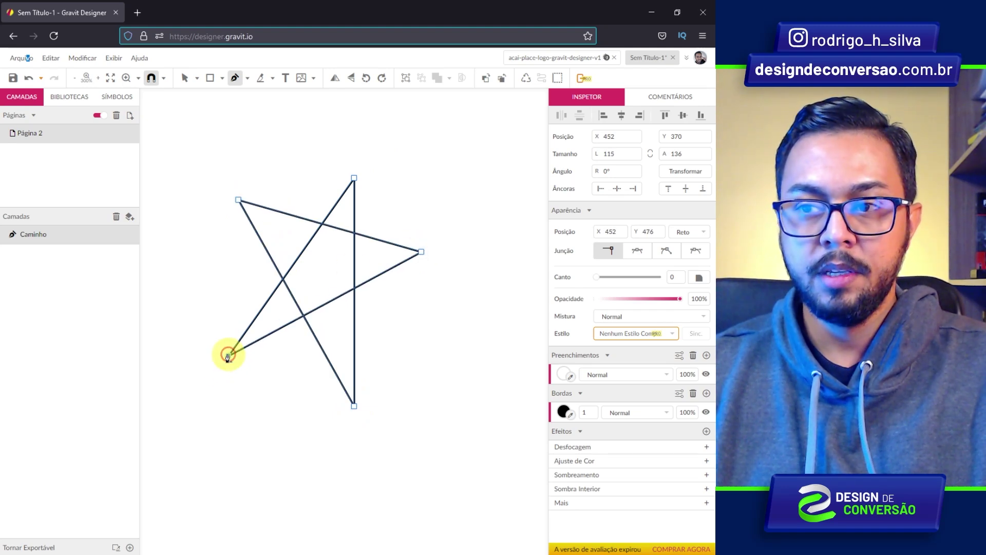
# Step: Fill the star with teal #009688 and remove it from the page
pyautogui.click(564, 374)
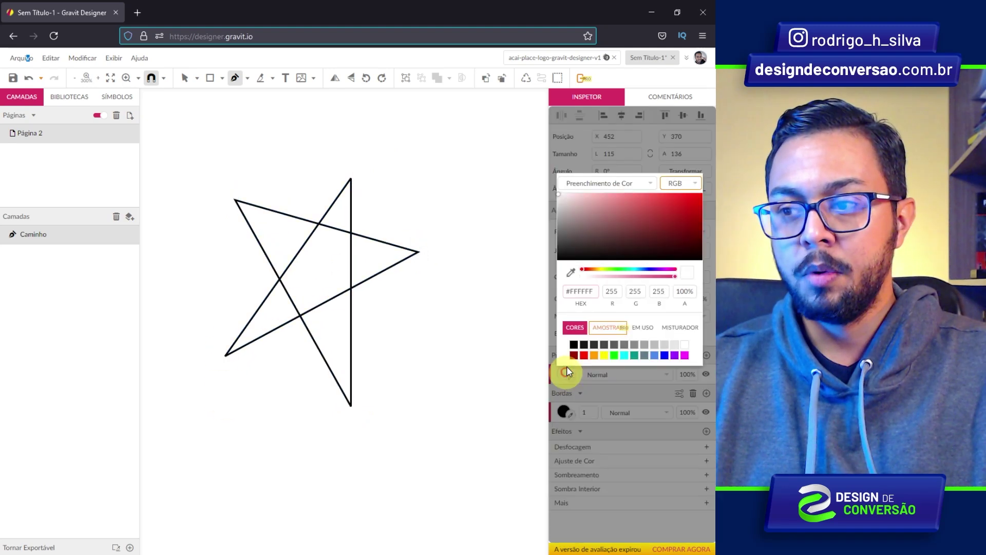
pyautogui.click(636, 356)
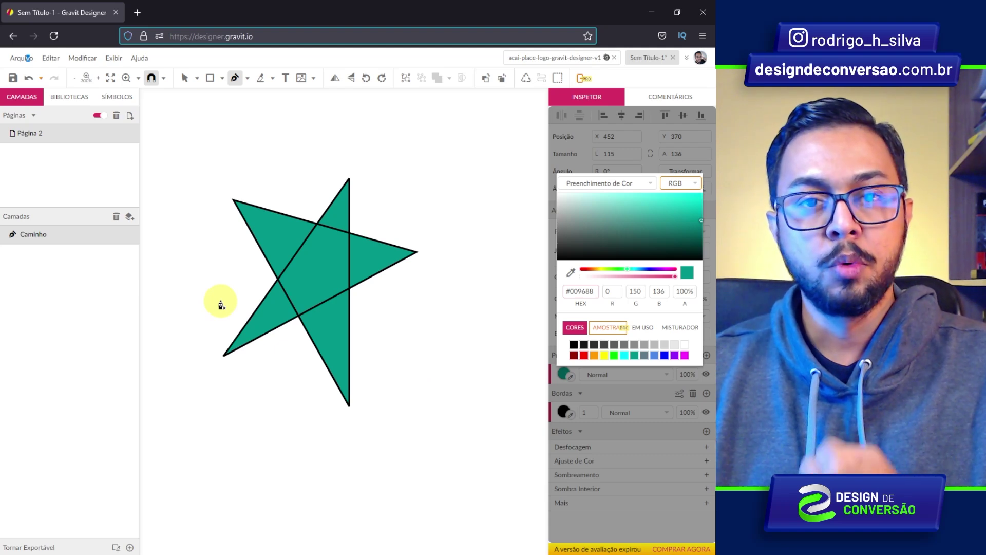
pyautogui.click(185, 77)
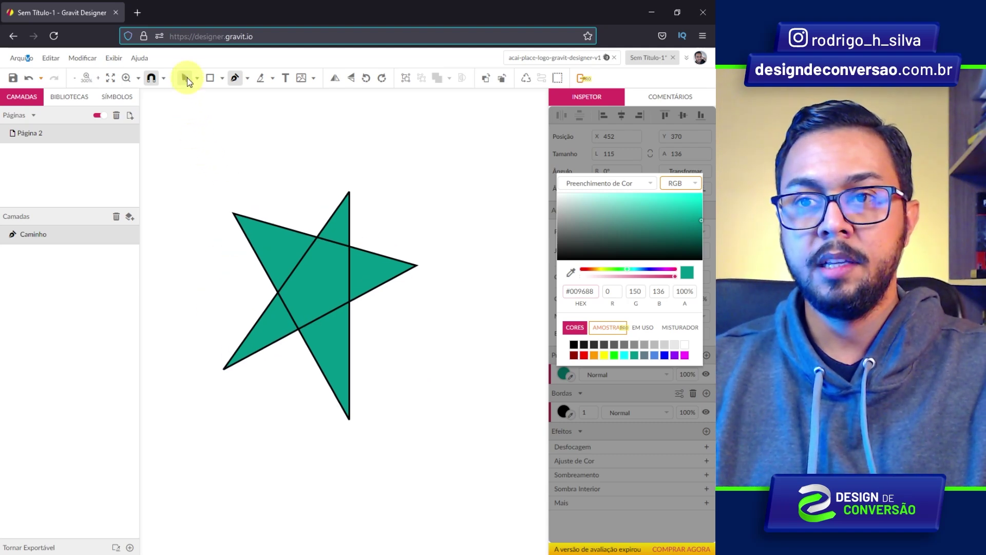
pyautogui.press('Delete')
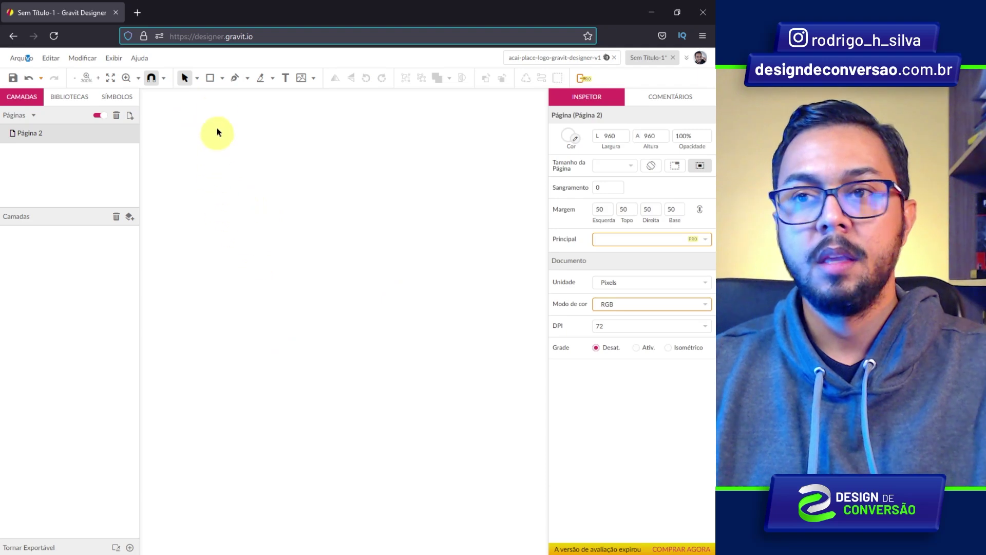
# Step: Draw a closed wavy path about 137 by 86 px with the Pen tool, pulling out curve handles at the anchor points
pyautogui.click(235, 79)
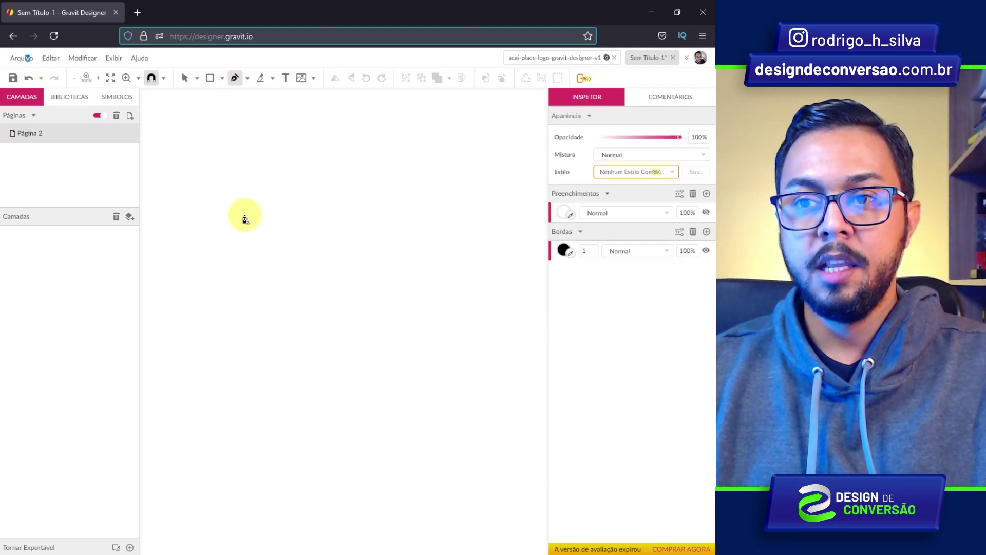
pyautogui.click(241, 217)
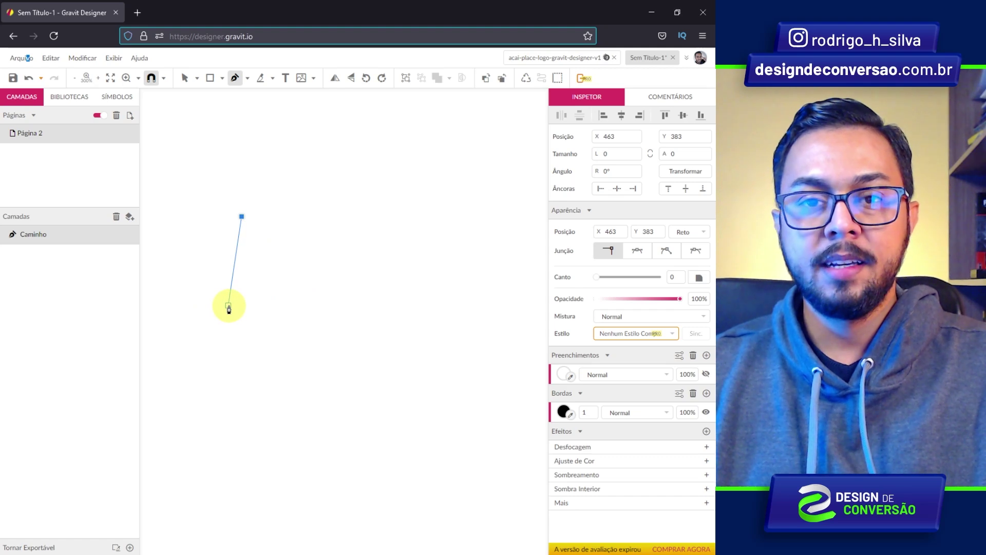
pyautogui.moveTo(229, 306); pyautogui.dragTo(278, 340)
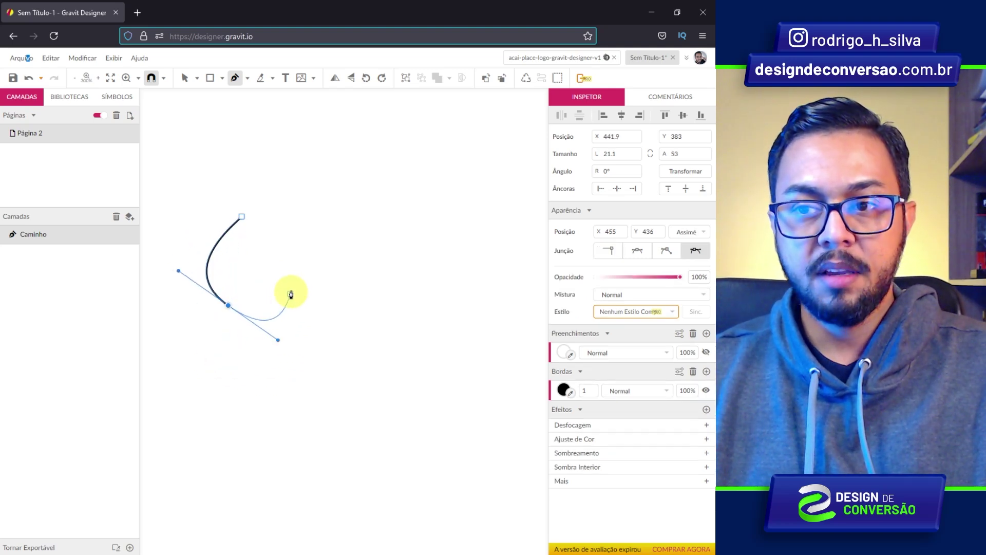
pyautogui.moveTo(325, 281); pyautogui.dragTo(366, 295)
pyautogui.moveTo(422, 322); pyautogui.dragTo(437, 237)
pyautogui.moveTo(423, 210); pyautogui.dragTo(399, 219)
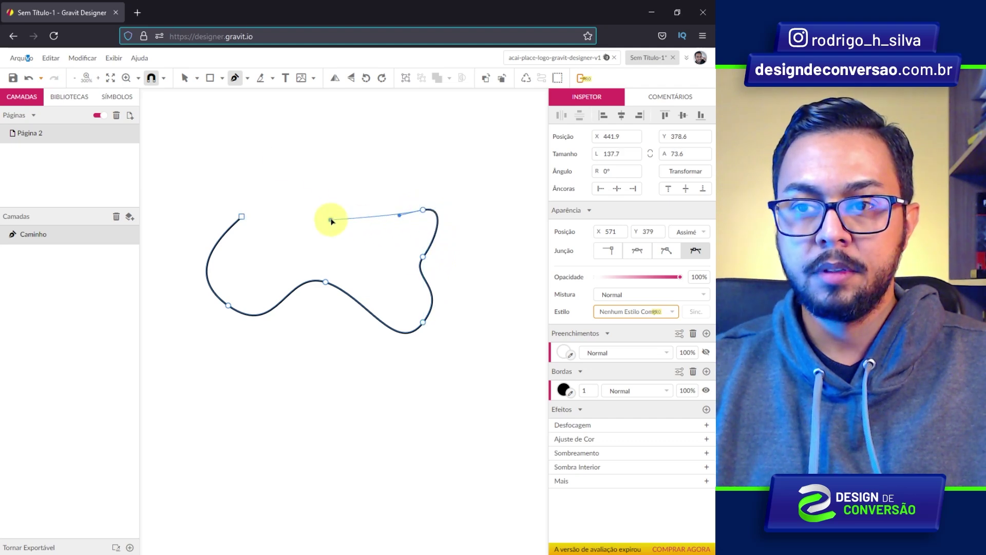
pyautogui.moveTo(330, 221); pyautogui.dragTo(323, 180)
pyautogui.moveTo(242, 216); pyautogui.dragTo(233, 262)
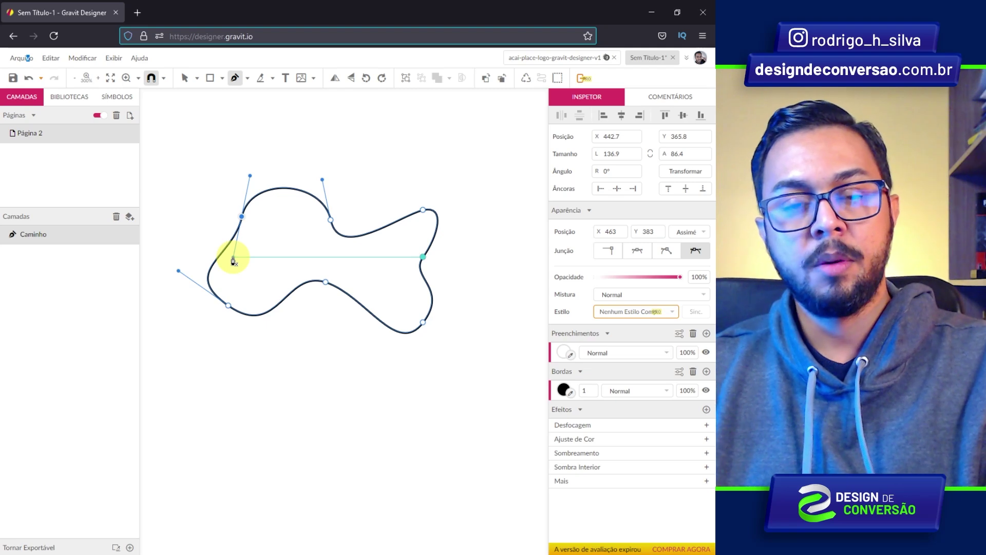
# Step: Delete the wavy path and draw a closed Pen tool path about 128 by 107 px mixing curved segments with a straight-edged notch
pyautogui.click(185, 78)
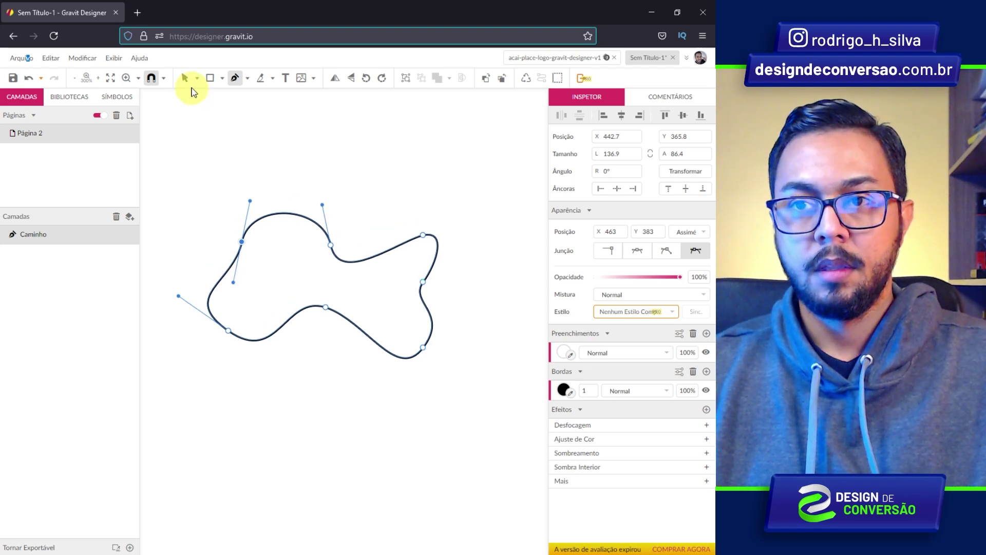
pyautogui.press('Delete')
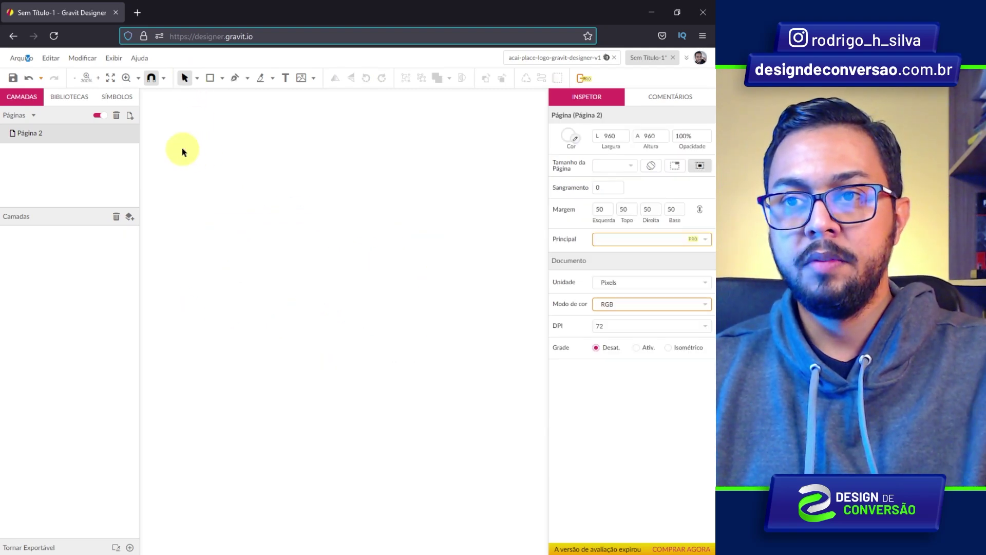
pyautogui.click(235, 82)
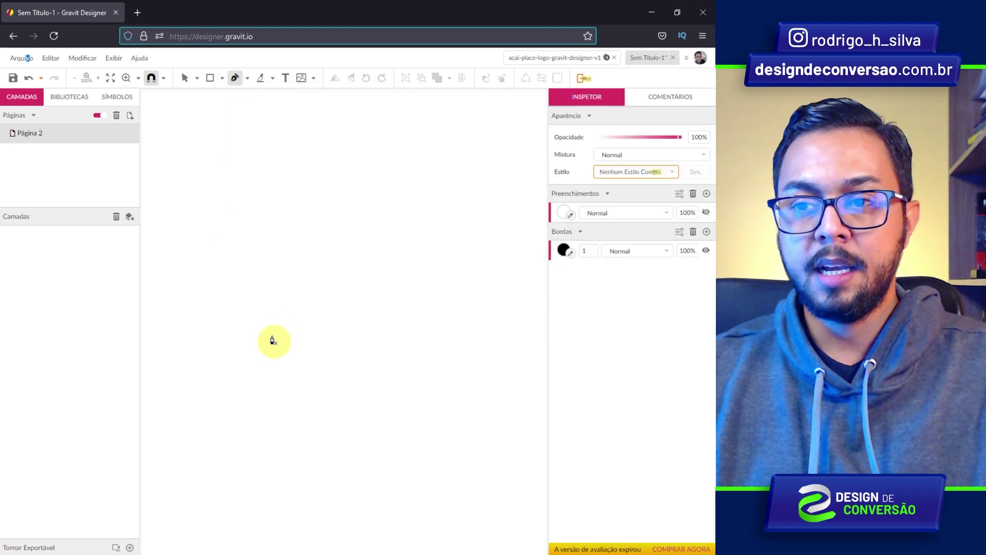
pyautogui.click(240, 254)
pyautogui.moveTo(228, 358); pyautogui.dragTo(256, 417)
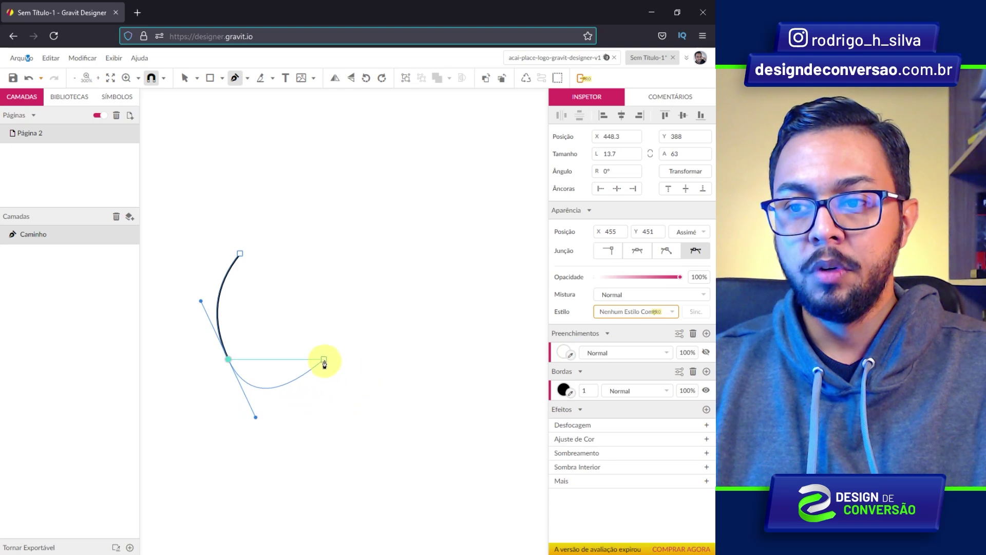
pyautogui.moveTo(326, 360); pyautogui.dragTo(357, 363)
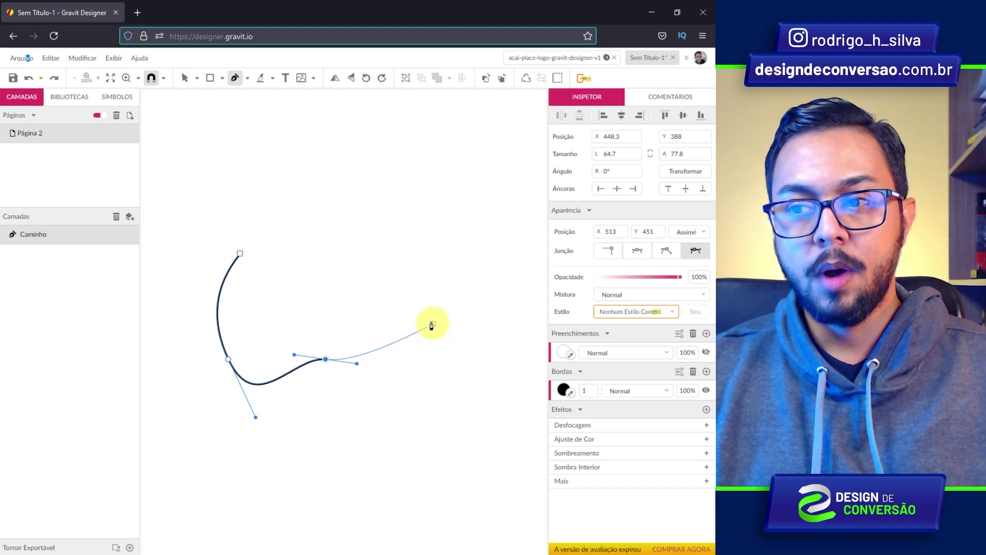
pyautogui.keyDown('alt'); pyautogui.click(428, 319); pyautogui.keyUp('alt')
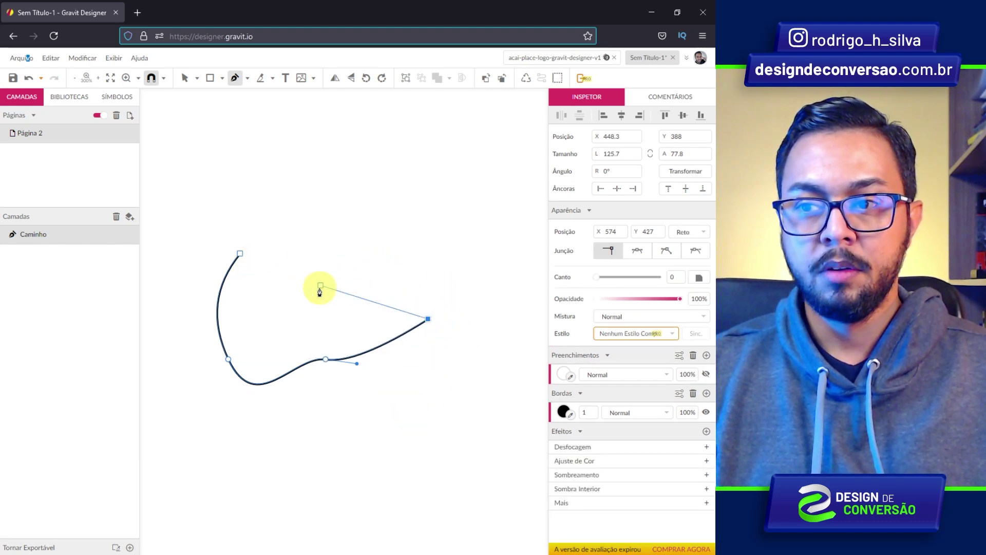
pyautogui.click(373, 298)
pyautogui.click(428, 265)
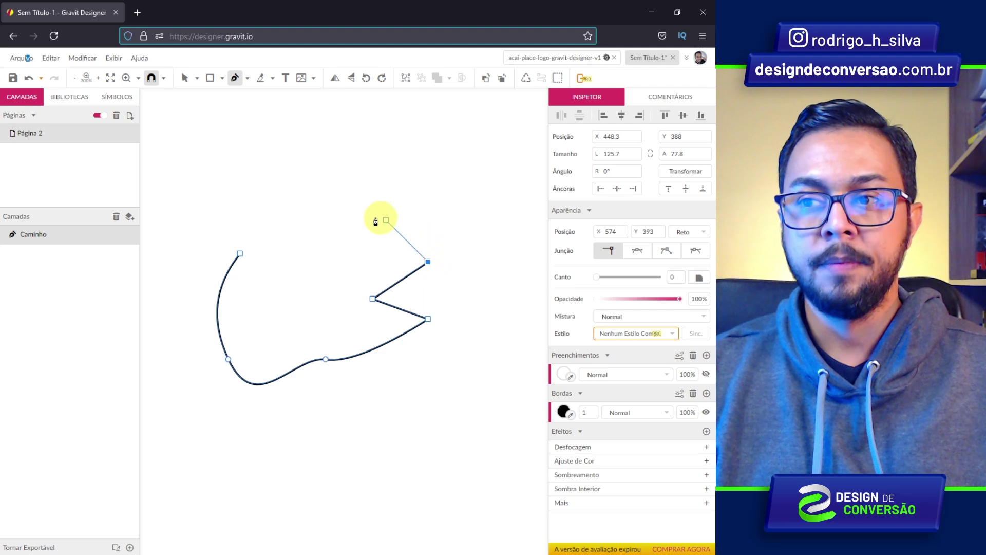
pyautogui.moveTo(367, 217); pyautogui.dragTo(300, 246)
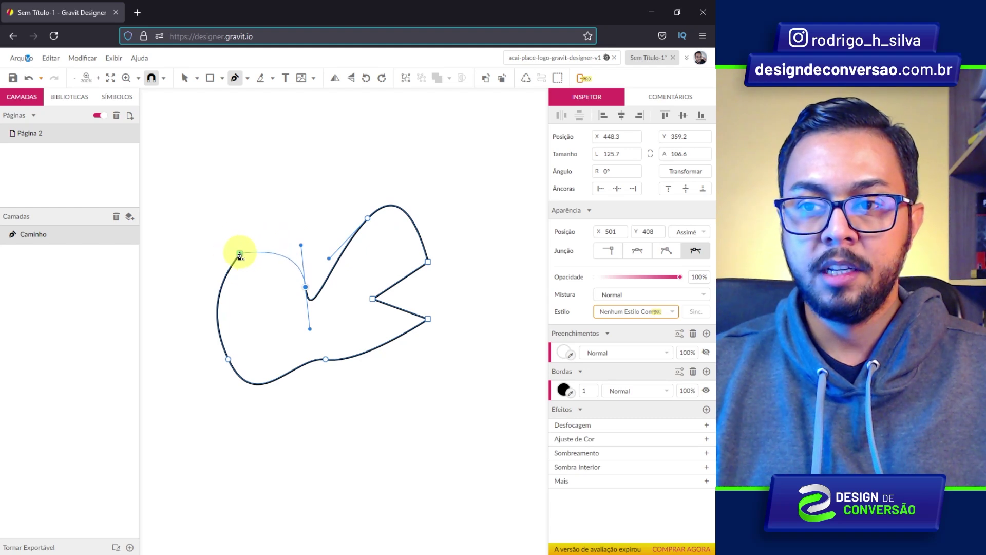
pyautogui.moveTo(240, 255); pyautogui.dragTo(217, 288)
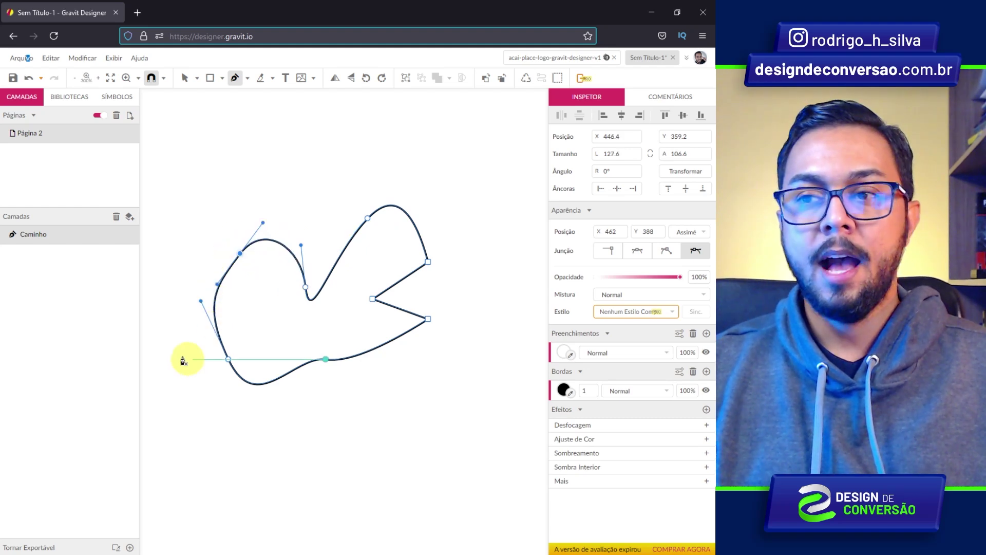
# Step: Set the notch's inner anchor point to a mirrored joint with the Subselection tool and tilt its curve handles slightly
pyautogui.hscroll(-2, 169, 328)
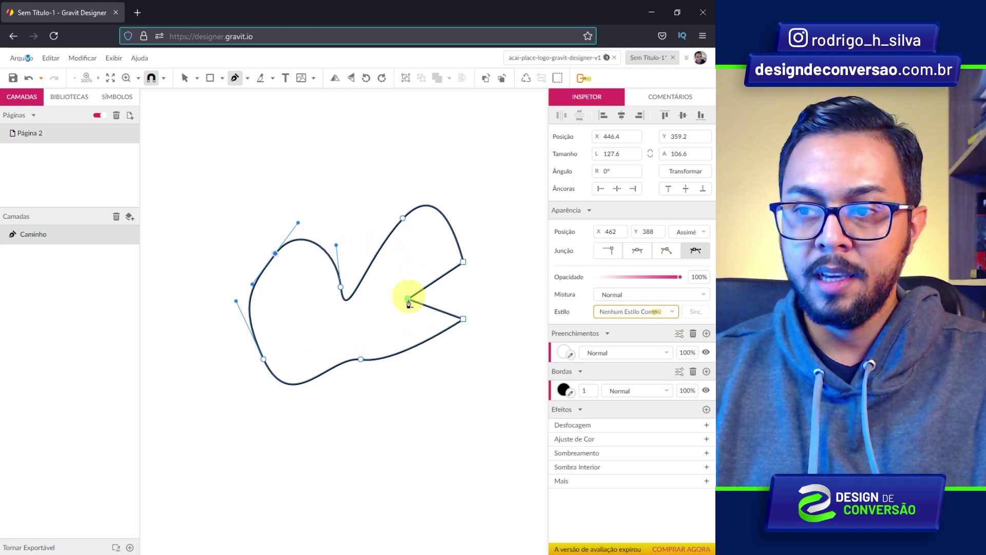
pyautogui.scroll(2, 220, 121)
pyautogui.click(197, 78)
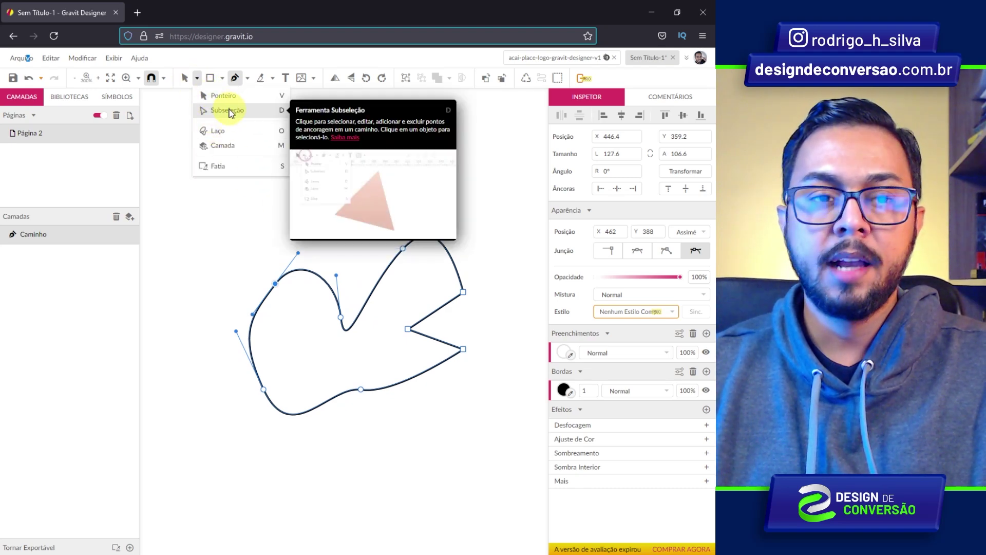
pyautogui.click(229, 110)
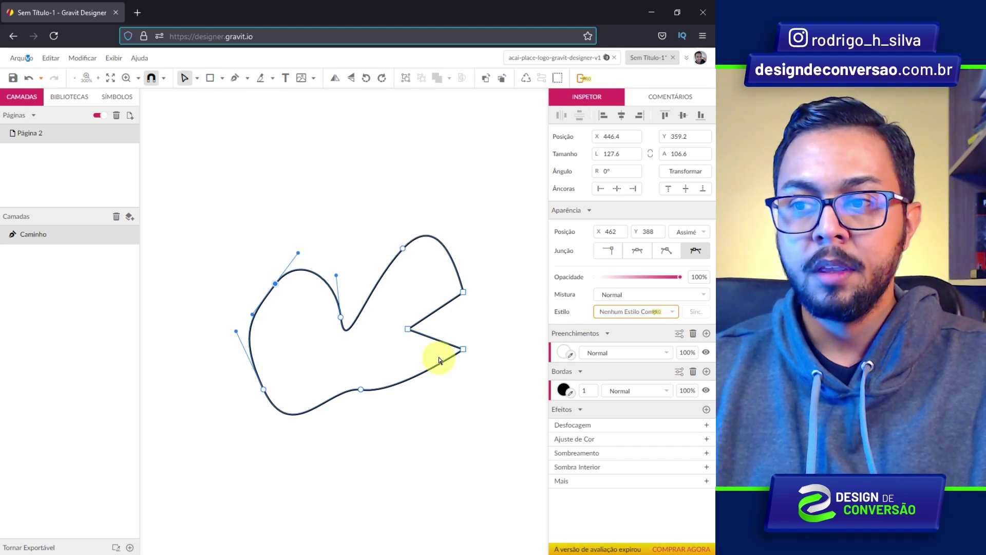
pyautogui.click(408, 330)
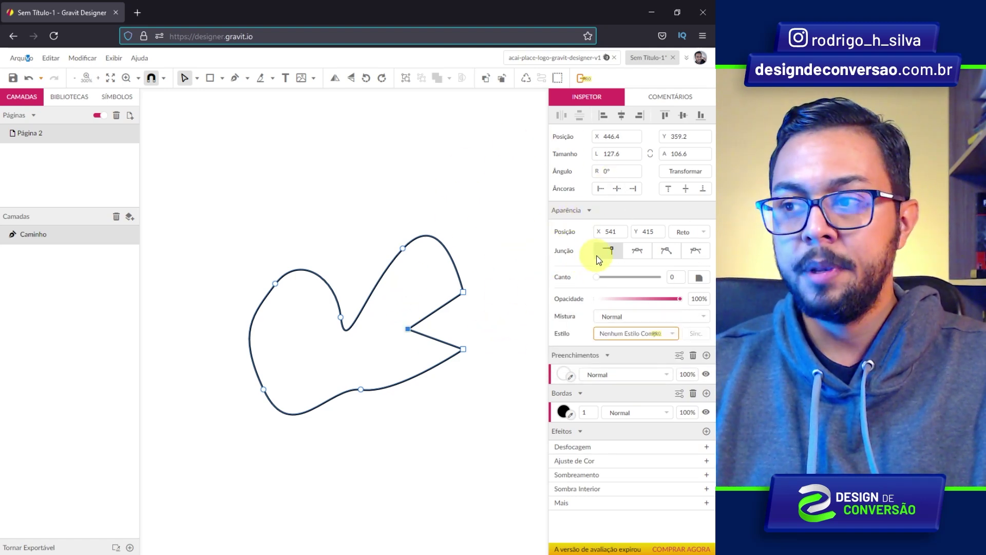
pyautogui.click(636, 251)
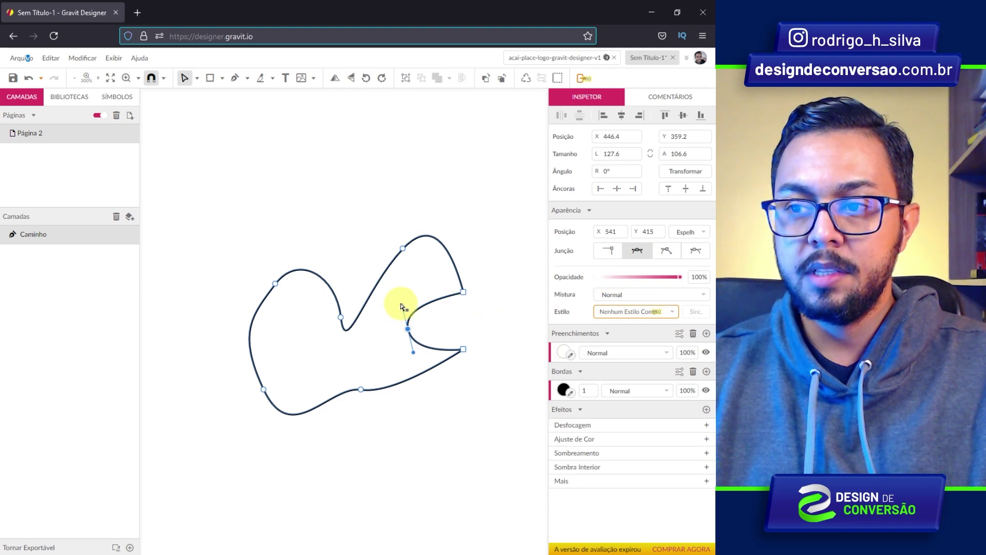
pyautogui.moveTo(402, 306)
pyautogui.mouseDown()
pyautogui.moveTo(418, 255)
pyautogui.moveTo(410, 323)
pyautogui.moveTo(423, 252)
pyautogui.moveTo(411, 302)
pyautogui.mouseUp()
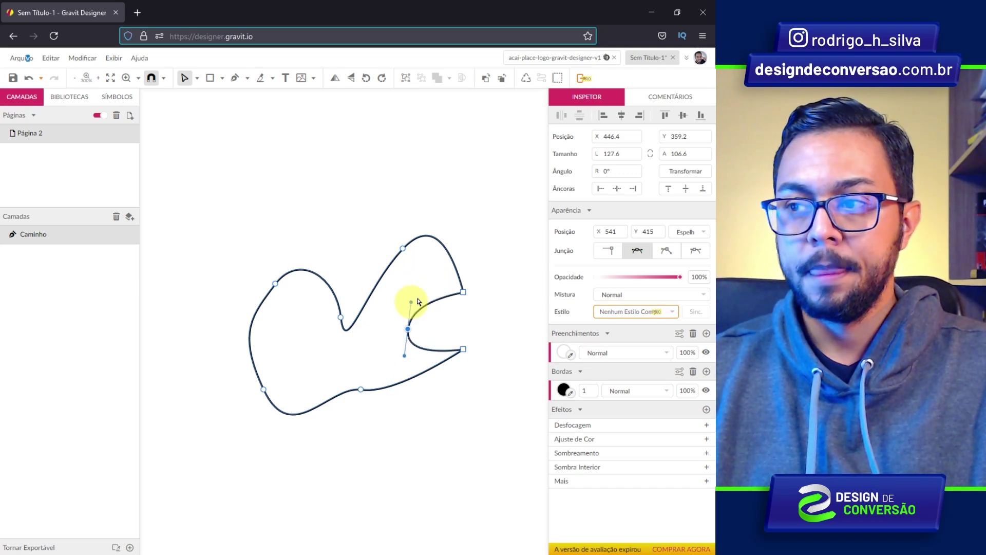
# Step: Change the notch's inner anchor to a disconnected joint and reposition its two curve handles independently
pyautogui.click(668, 252)
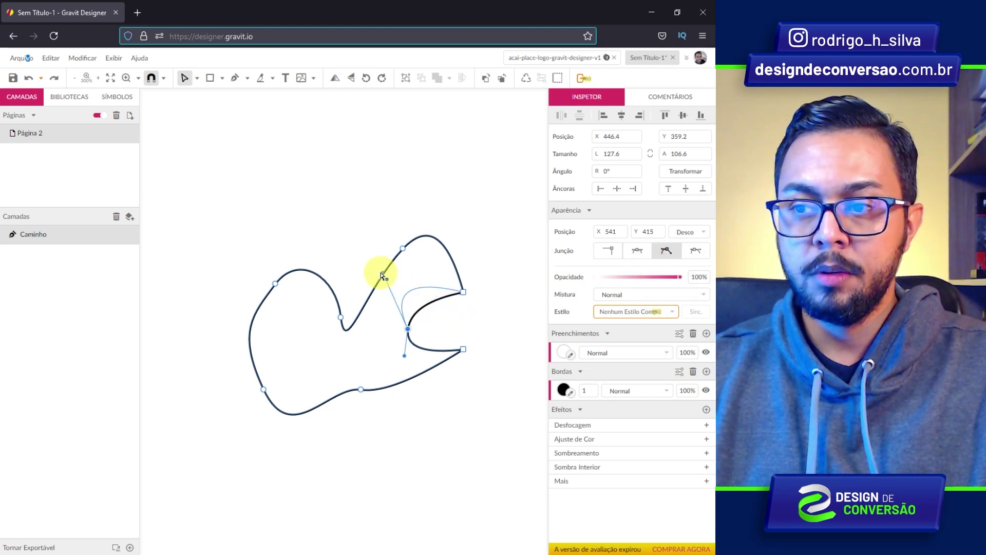
pyautogui.moveTo(436, 297); pyautogui.dragTo(355, 284)
pyautogui.moveTo(404, 355); pyautogui.dragTo(467, 311)
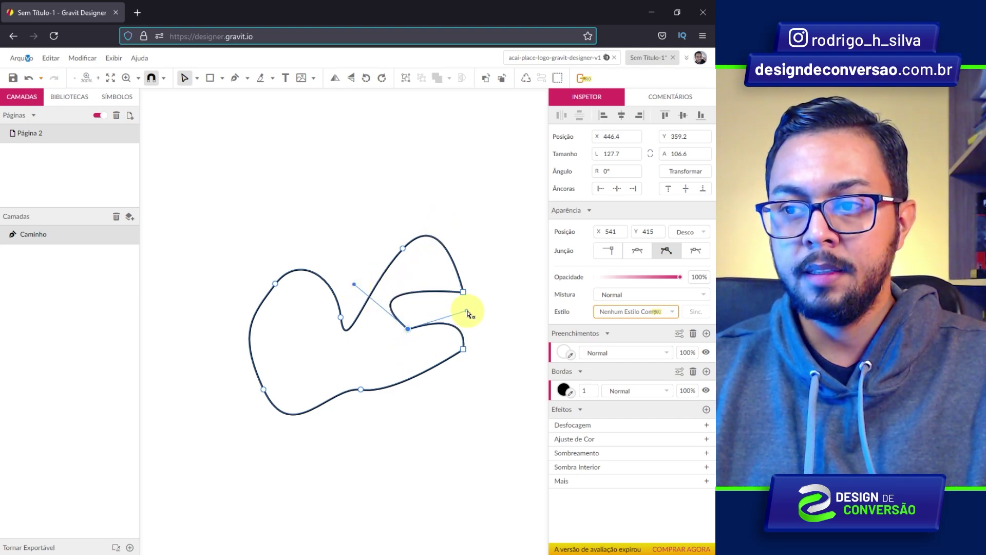
# Step: Make the notch's inner anchor an asymmetric joint, adjust its handles, and move the anchor to about X 538, Y 401
pyautogui.click(696, 251)
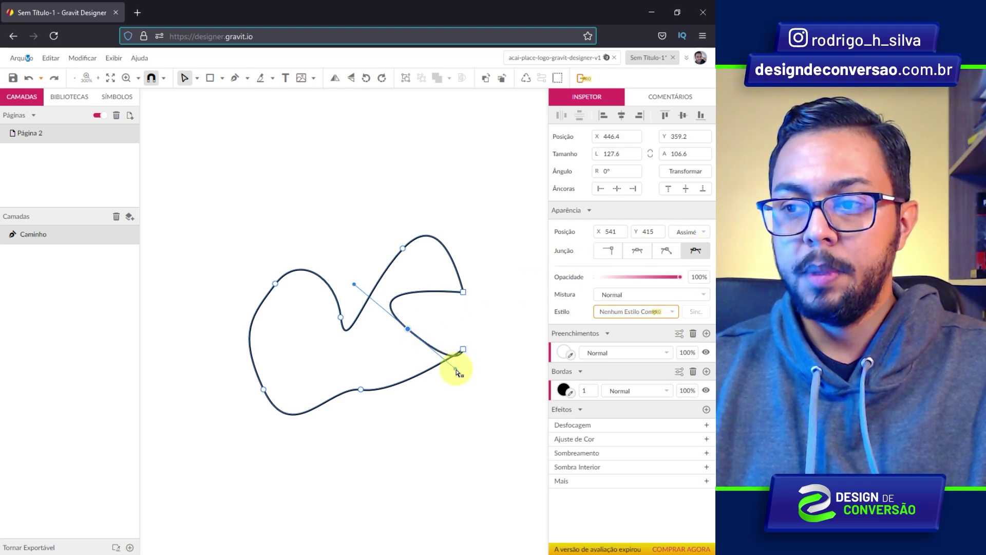
pyautogui.moveTo(456, 371); pyautogui.dragTo(393, 365)
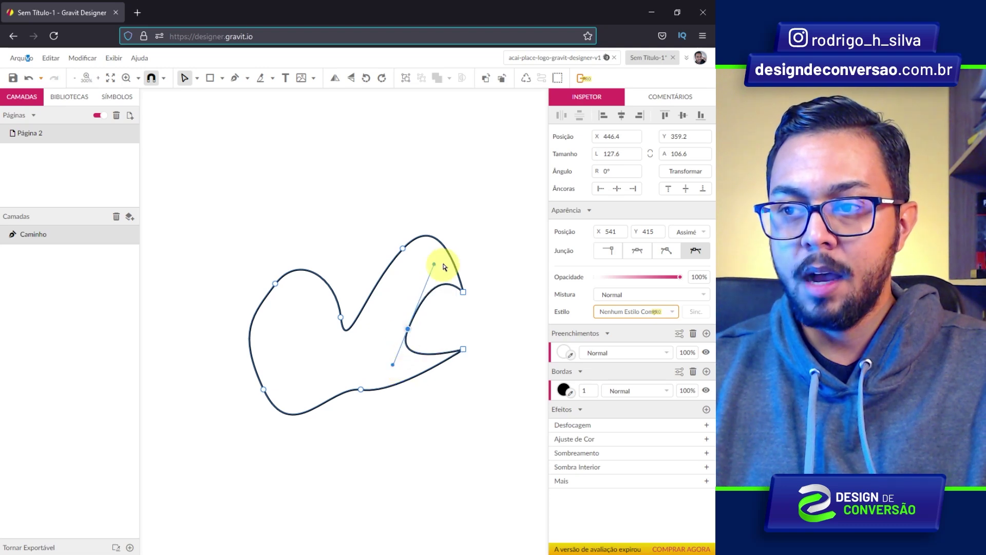
pyautogui.moveTo(434, 267)
pyautogui.mouseDown()
pyautogui.moveTo(411, 283)
pyautogui.moveTo(425, 269)
pyautogui.mouseUp()
pyautogui.moveTo(408, 329); pyautogui.dragTo(403, 308)
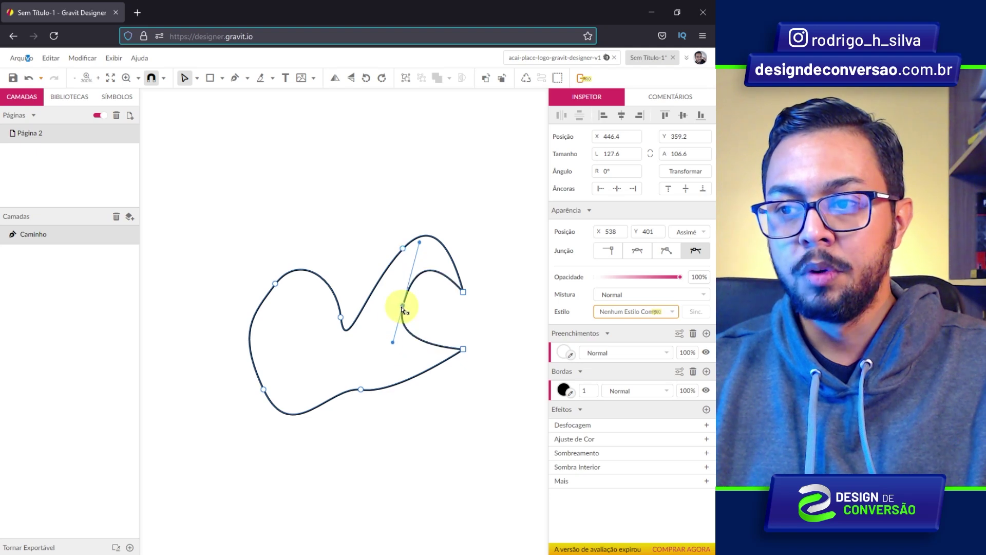
# Step: Delete the corner anchor above the notch and add an anchor on the path's left curve with the Pen tool
pyautogui.click(463, 293)
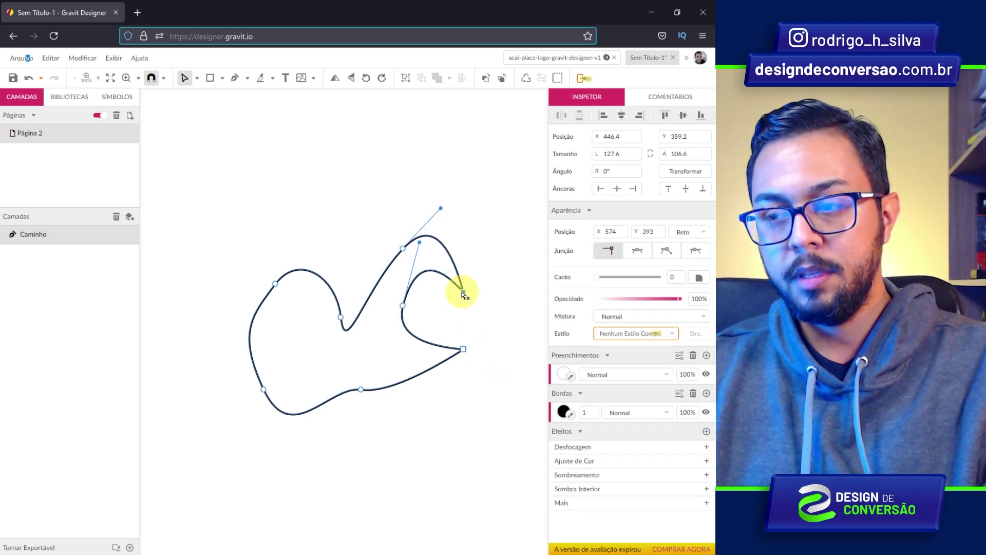
pyautogui.press('Delete')
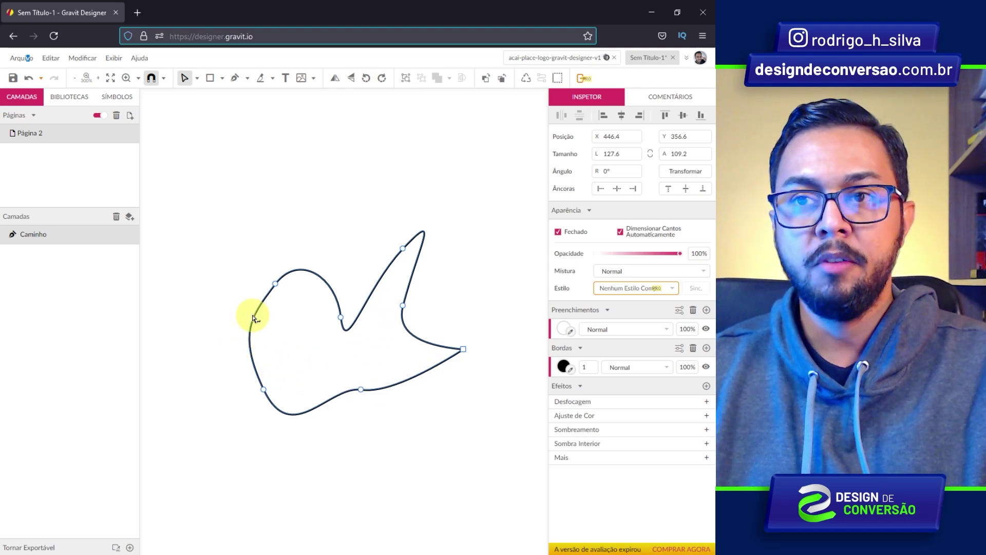
pyautogui.click(235, 81)
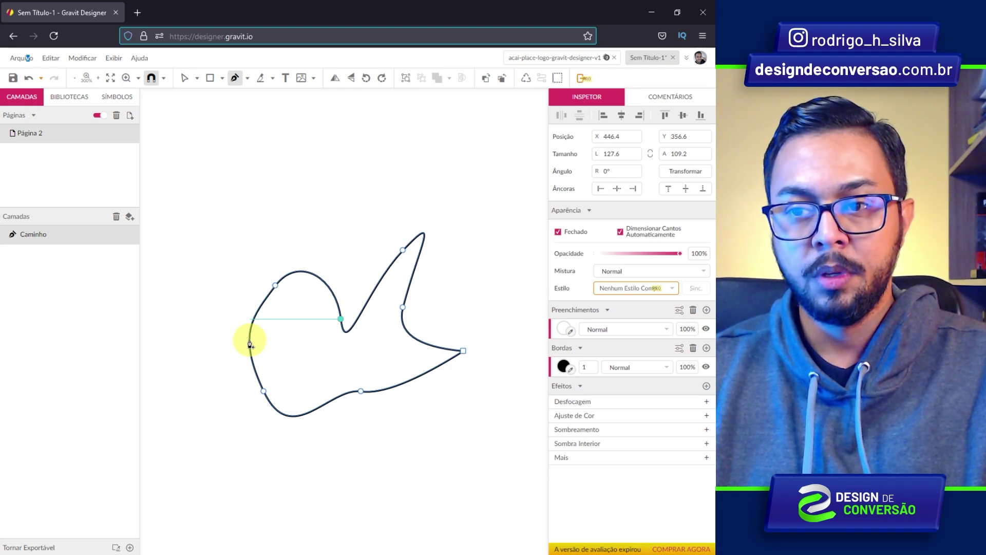
pyautogui.click(250, 340)
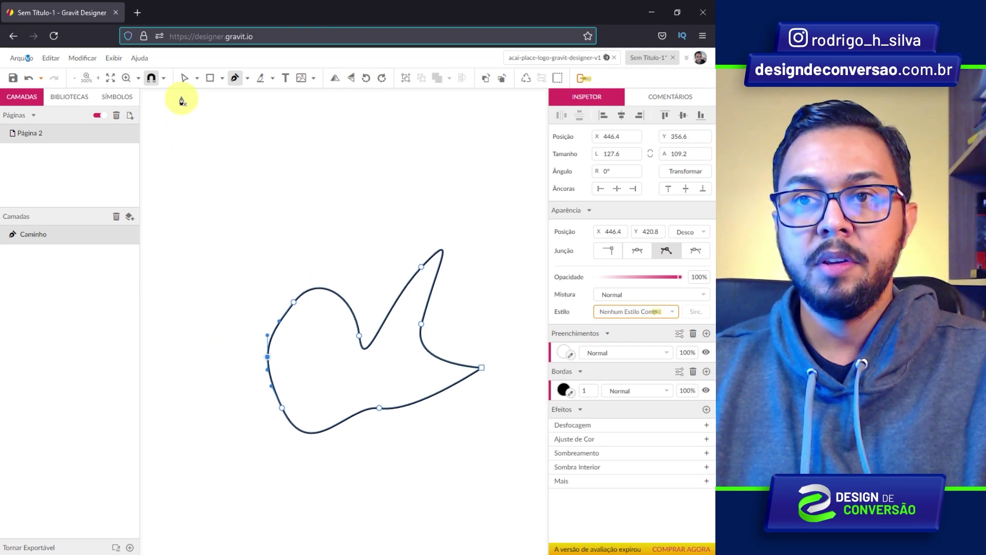
pyautogui.click(184, 78)
pyautogui.moveTo(267, 373); pyautogui.dragTo(225, 309)
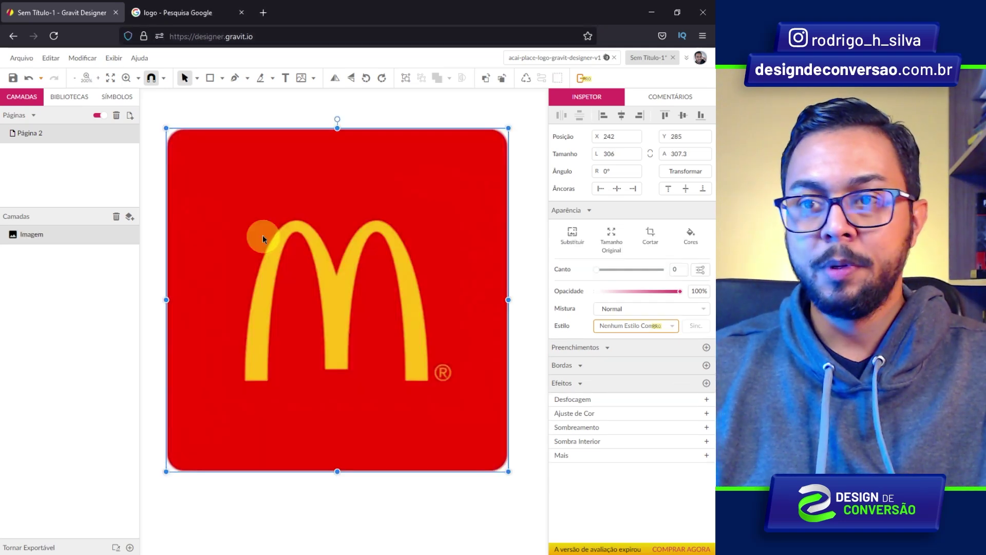
# Step: Lock the McDonald's logo image layer and trace the M's outer edge from the left foot to the right foot with the Pen tool
pyautogui.click(102, 249)
pyautogui.click(122, 236)
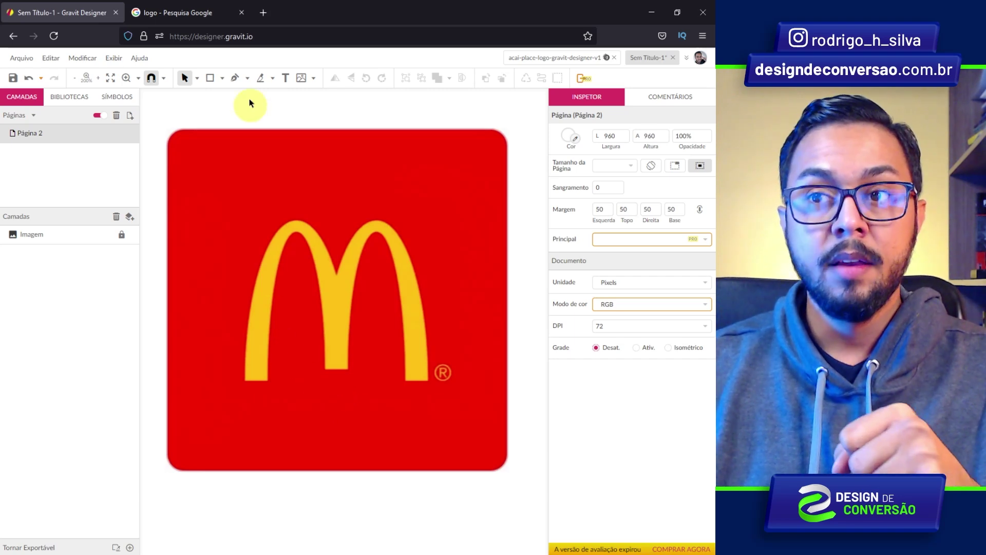
pyautogui.click(235, 78)
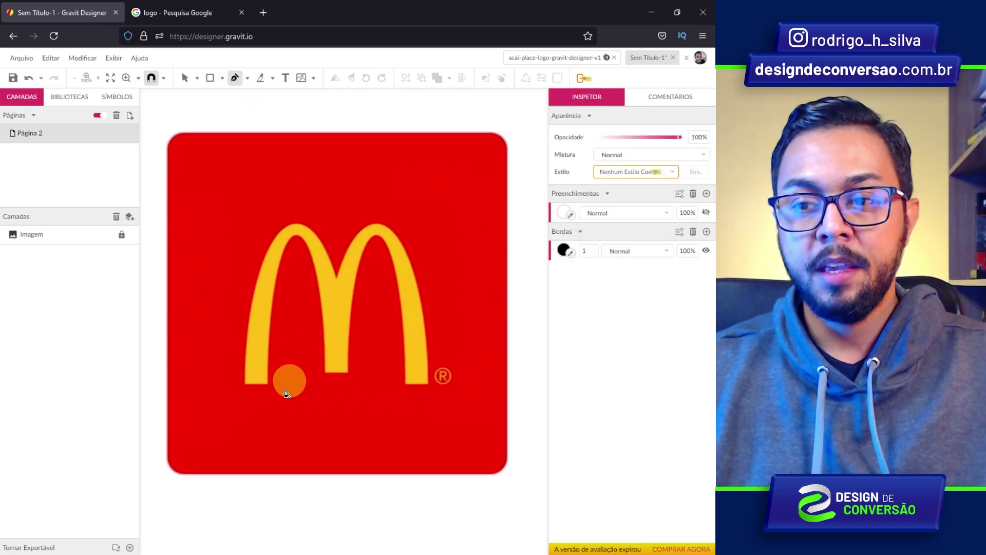
pyautogui.click(267, 386)
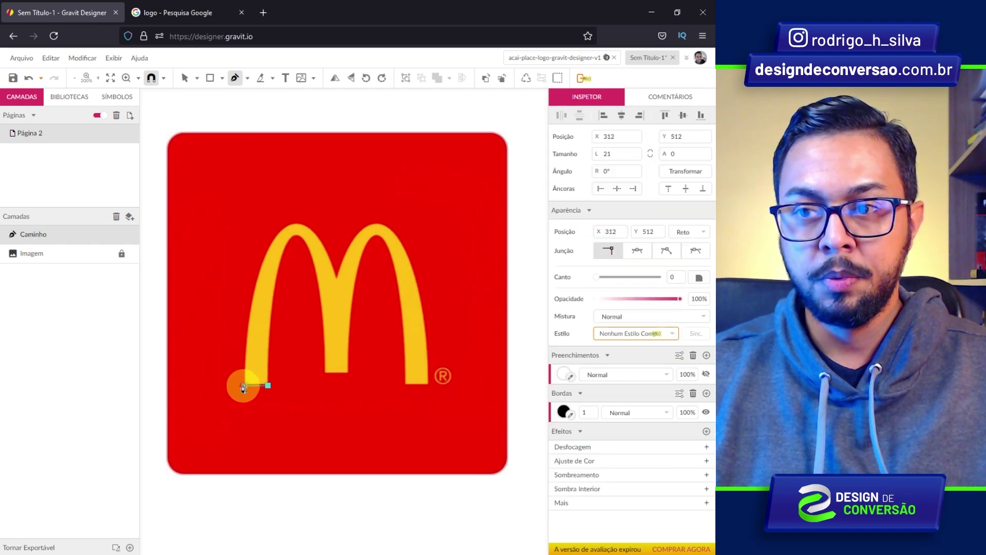
pyautogui.click(245, 386)
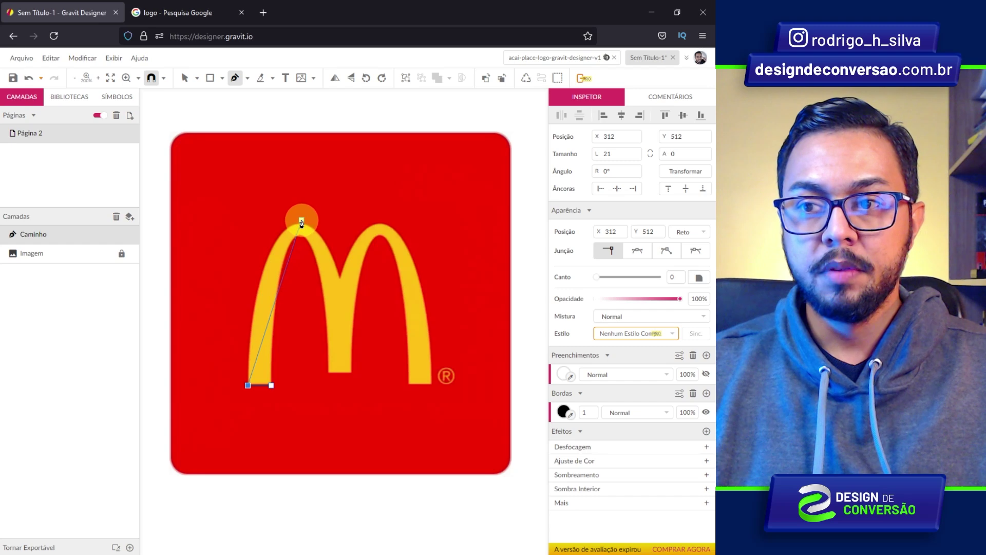
pyautogui.moveTo(301, 225); pyautogui.dragTo(343, 223)
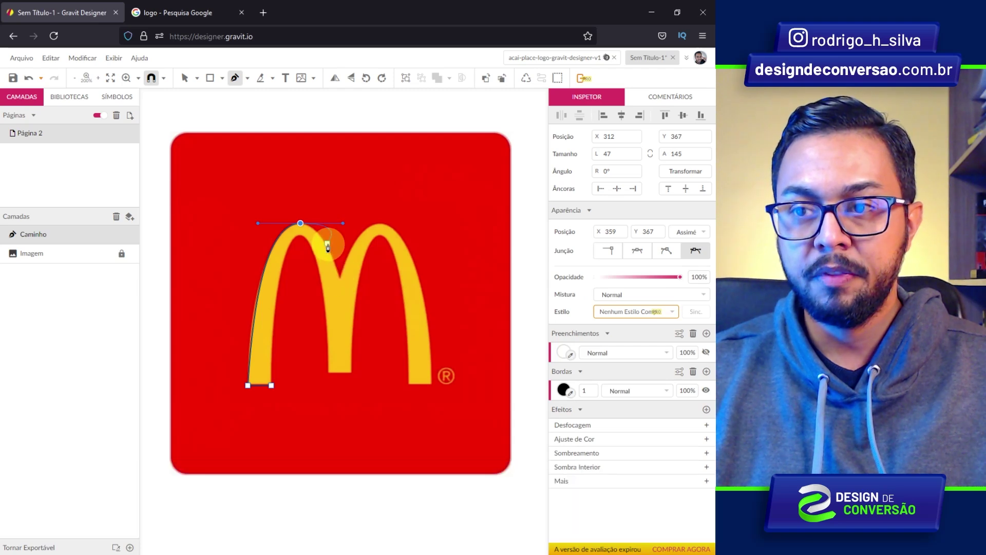
pyautogui.click(339, 276)
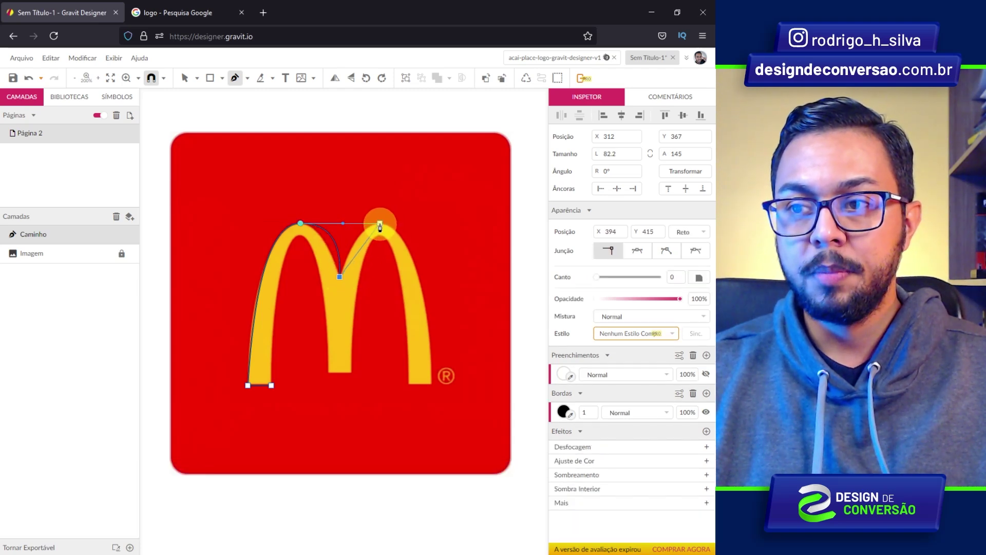
pyautogui.moveTo(379, 224); pyautogui.dragTo(395, 224)
pyautogui.click(433, 385)
pyautogui.click(409, 385)
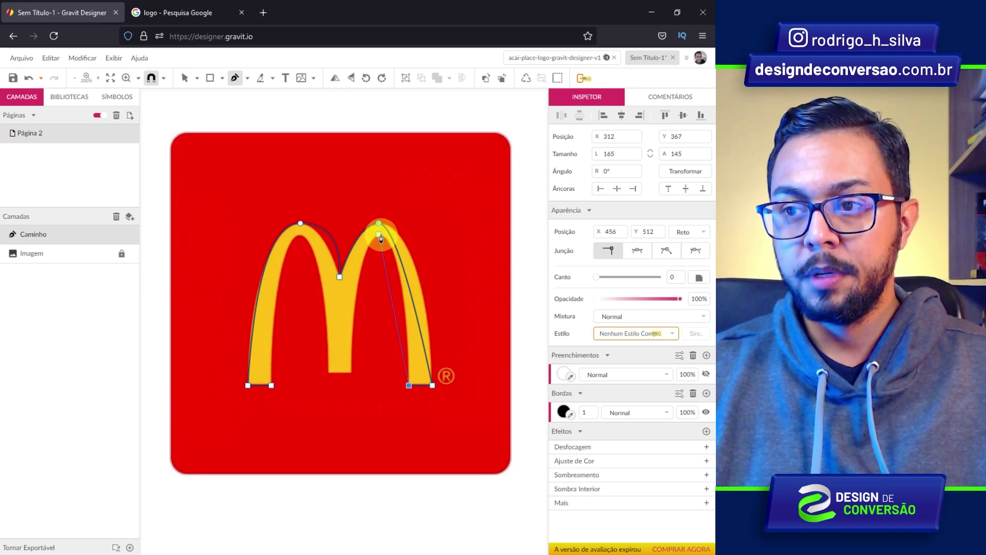
# Step: Close the M outline, about 165 by 145 px, along its inner arches and middle leg, and remove the path's fill
pyautogui.moveTo(379, 235); pyautogui.dragTo(279, 234)
pyautogui.click(351, 370)
pyautogui.click(328, 371)
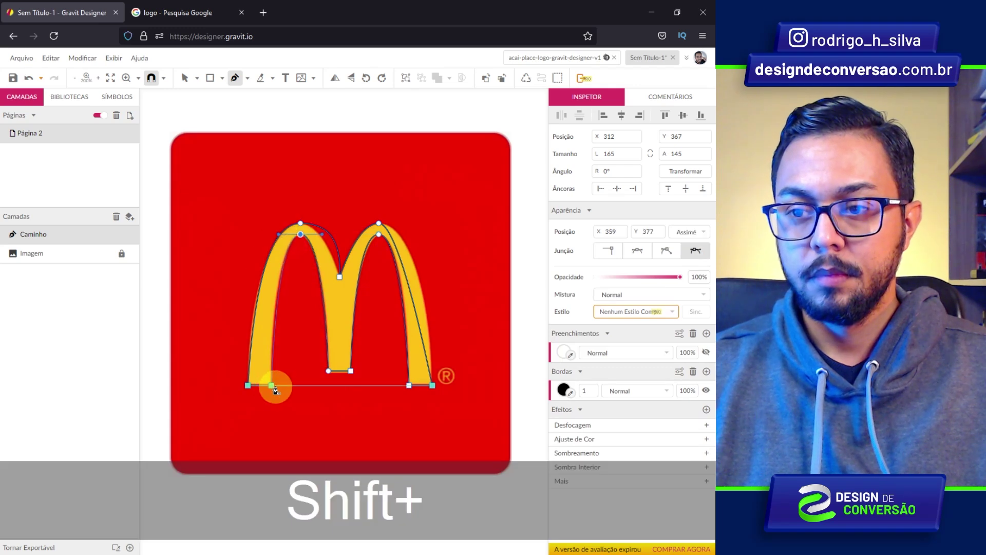
pyautogui.click(272, 386)
pyautogui.hscroll(3, 423, 286)
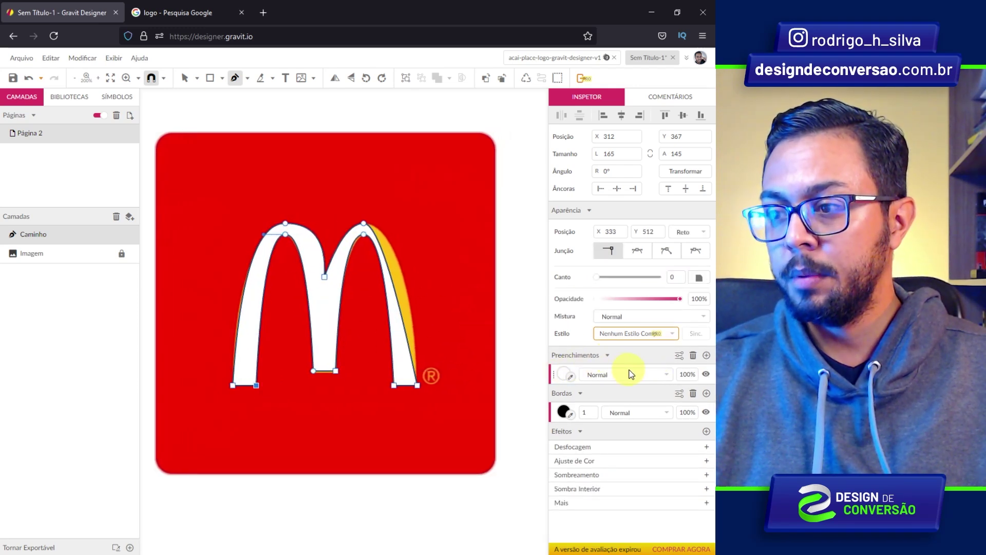
pyautogui.click(693, 356)
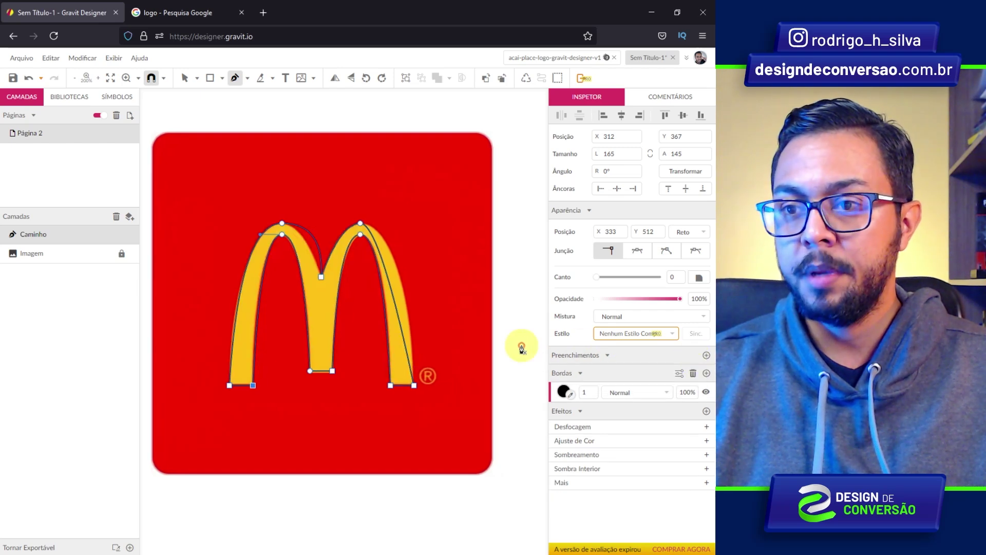
# Step: Extend the handles of the two outer top anchors horizontally with Subselection so the path follows the logo's outer arches
pyautogui.click(196, 77)
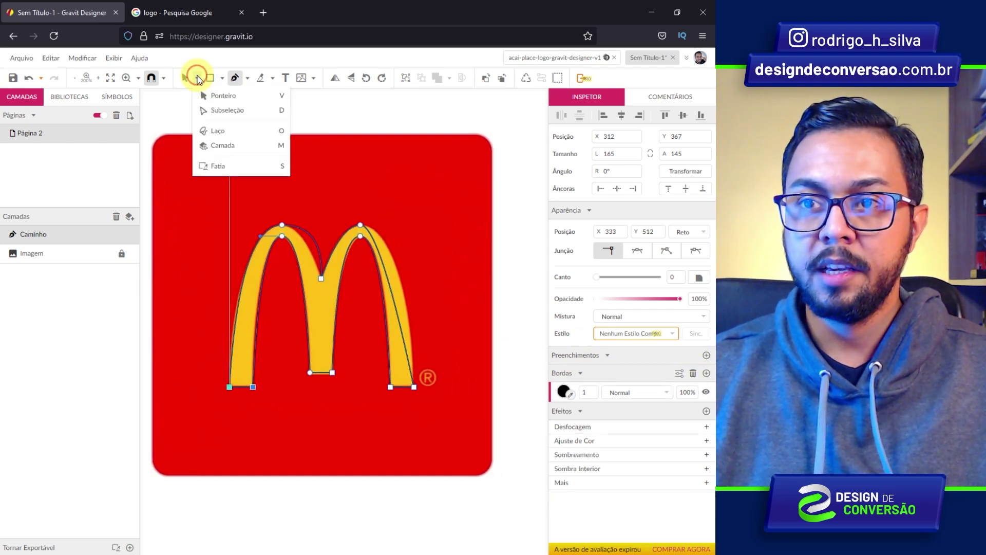
pyautogui.click(220, 108)
pyautogui.moveTo(361, 228); pyautogui.dragTo(403, 224)
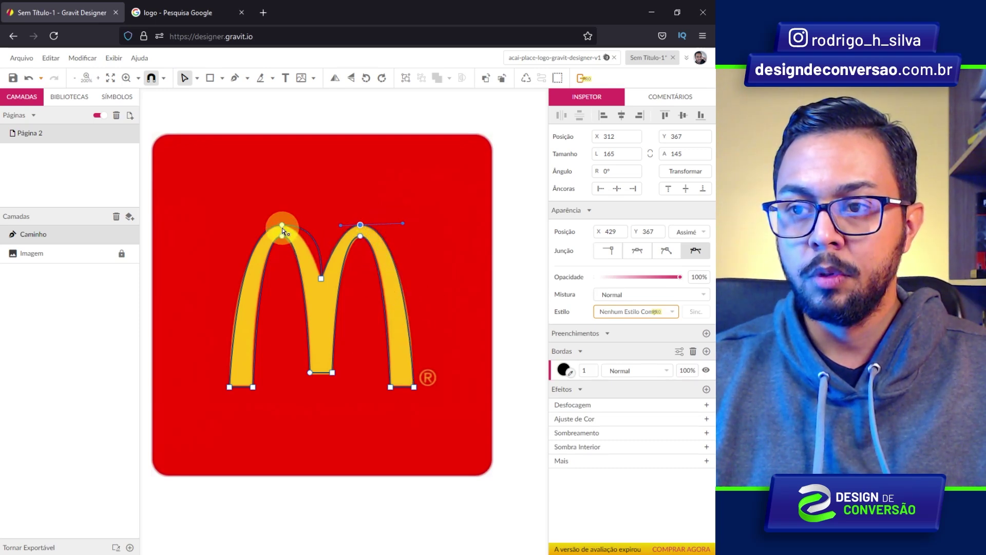
pyautogui.moveTo(283, 228); pyautogui.dragTo(305, 227)
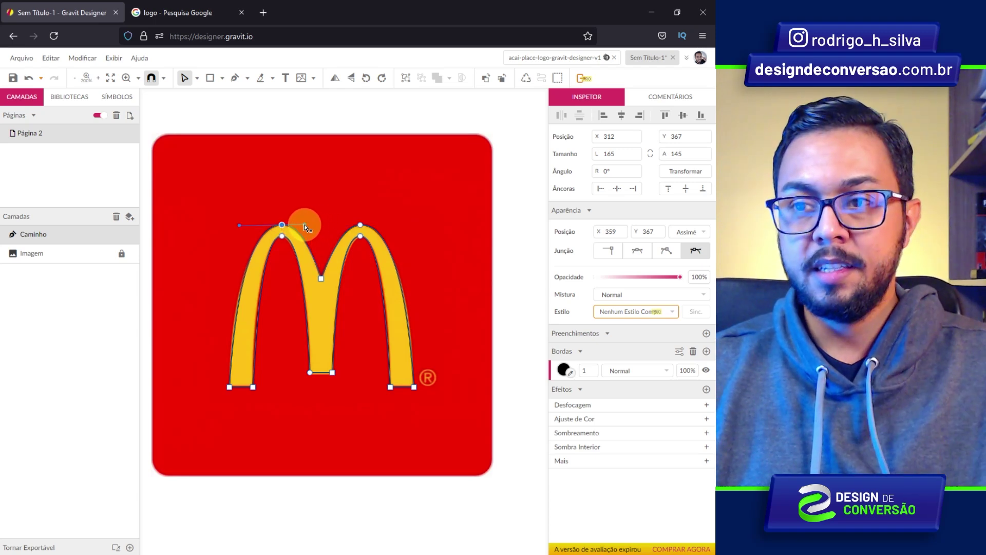
# Step: Move the traced M to about X 387, Y 290 and fill it with the yellow #FEC215 sampled from the original logo
pyautogui.click(187, 79)
pyautogui.moveTo(318, 272); pyautogui.dragTo(401, 181)
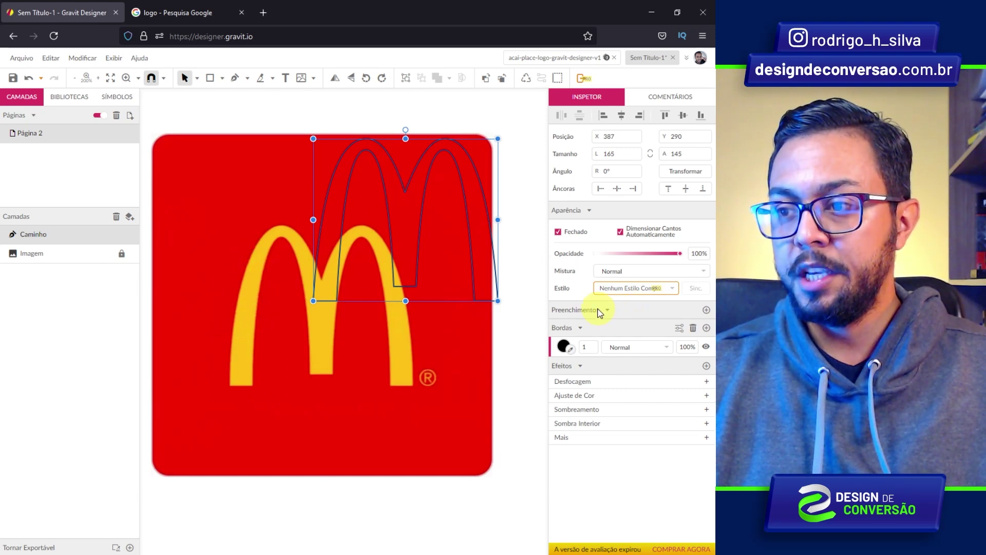
pyautogui.click(705, 309)
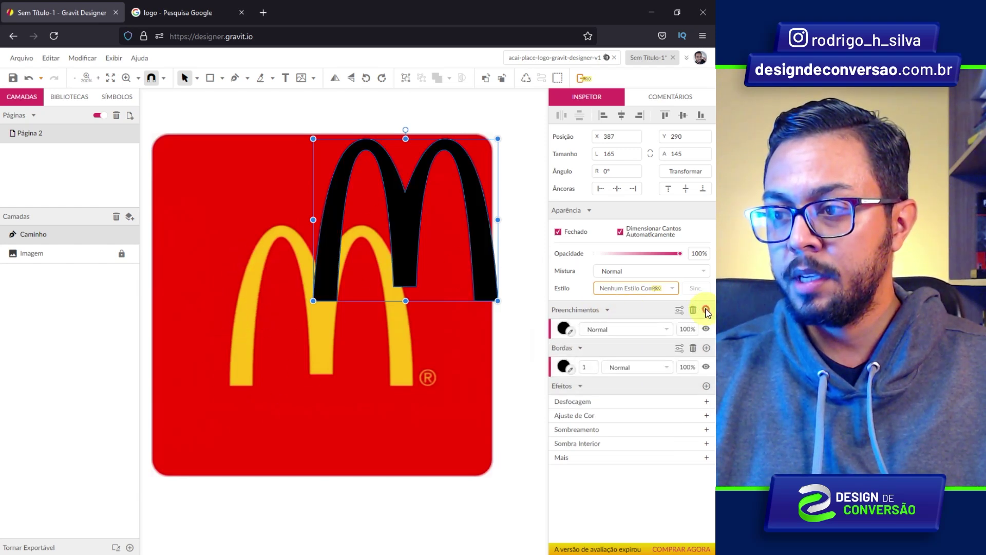
pyautogui.click(571, 332)
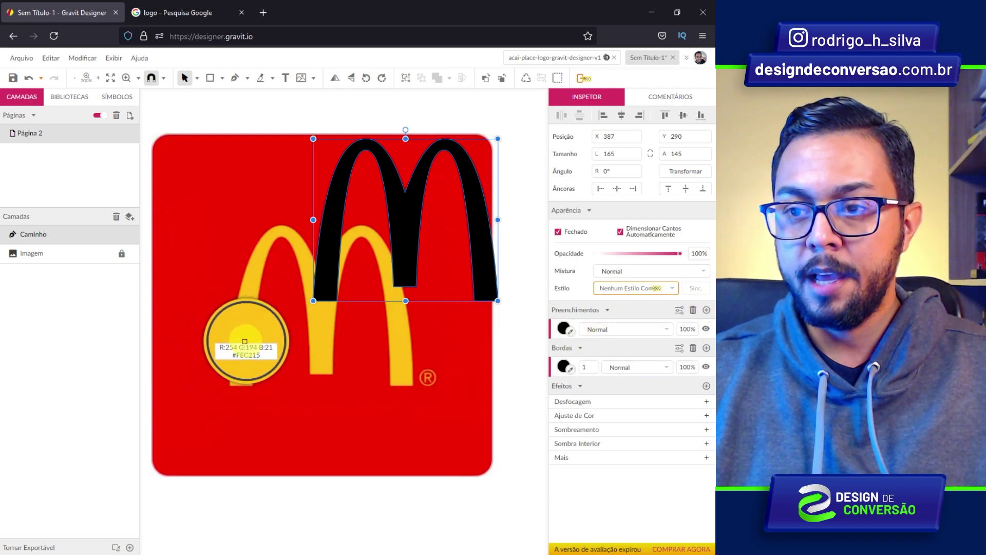
pyautogui.click(245, 343)
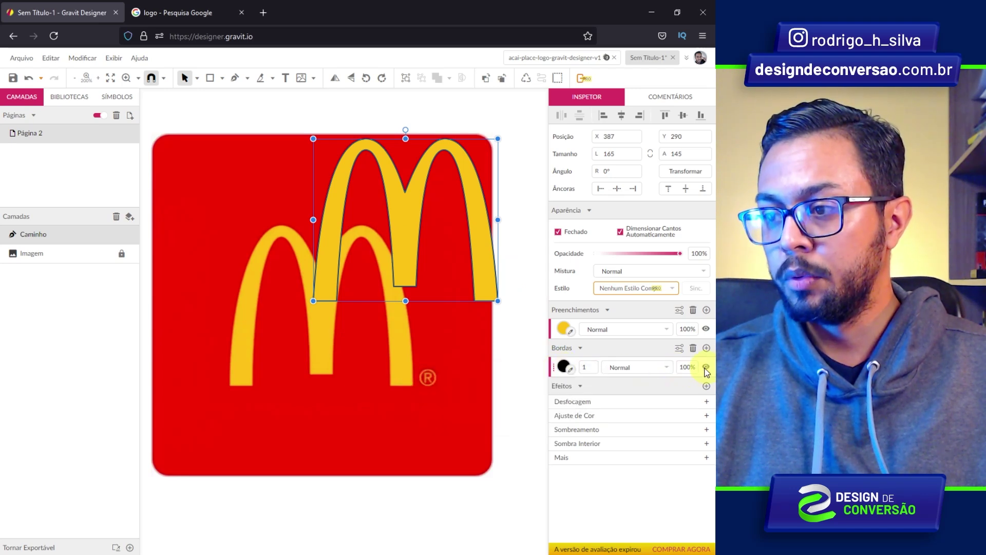
# Step: Remove the traced M's border and move it beside the original M, to about X 338, Y 366.1
pyautogui.click(694, 348)
pyautogui.moveTo(401, 226)
pyautogui.mouseDown()
pyautogui.moveTo(340, 368)
pyautogui.moveTo(349, 309)
pyautogui.mouseUp()
# Step: Compare the edge sharpness of the original image's M and the traced vector M close up at their feet
pyautogui.click(315, 412)
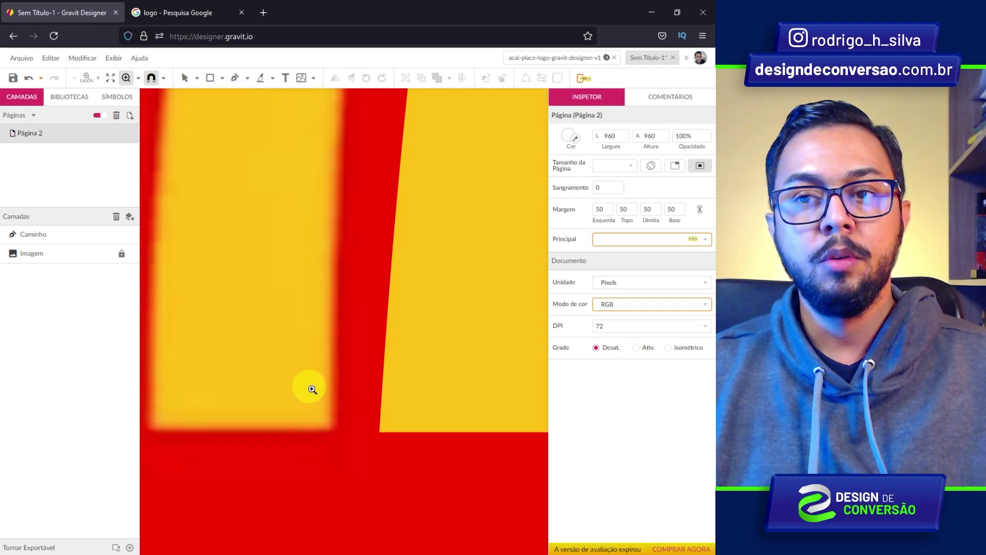
pyautogui.moveTo(306, 390); pyautogui.dragTo(335, 402)
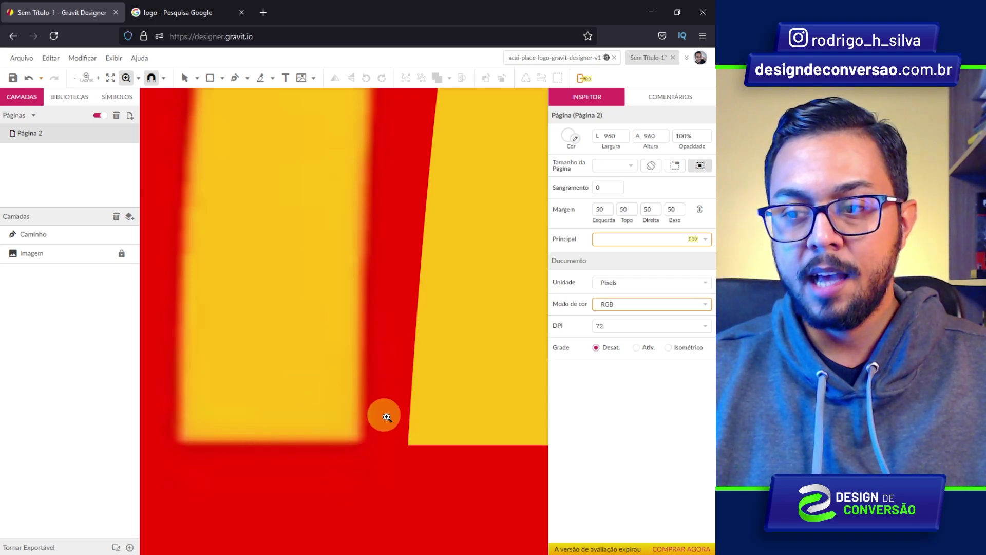
pyautogui.moveTo(442, 412); pyautogui.dragTo(346, 404)
pyautogui.click(295, 446)
pyautogui.click(294, 445)
pyautogui.moveTo(278, 393); pyautogui.dragTo(168, 411)
pyautogui.click(343, 415)
pyautogui.click(353, 457)
pyautogui.keyDown('alt'); pyautogui.click(286, 437); pyautogui.keyUp('alt')
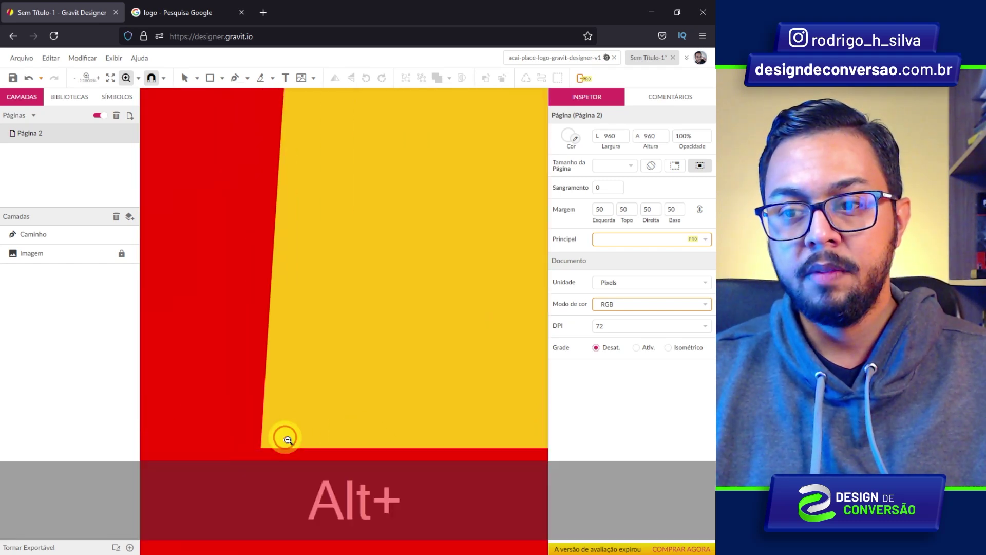
pyautogui.keyDown('alt'); pyautogui.click(329, 409); pyautogui.keyUp('alt')
pyautogui.keyDown('alt'); pyautogui.click(354, 403); pyautogui.keyUp('alt')
pyautogui.keyDown('alt'); pyautogui.click(364, 392); pyautogui.keyUp('alt')
pyautogui.keyDown('alt'); pyautogui.click(363, 391); pyautogui.keyUp('alt')
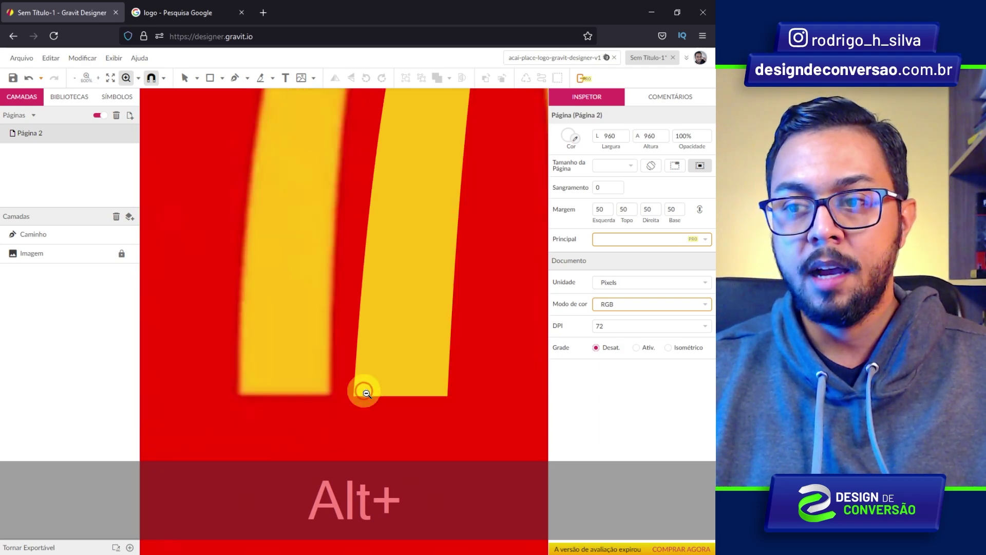
pyautogui.keyDown('alt'); pyautogui.click(364, 391); pyautogui.keyUp('alt')
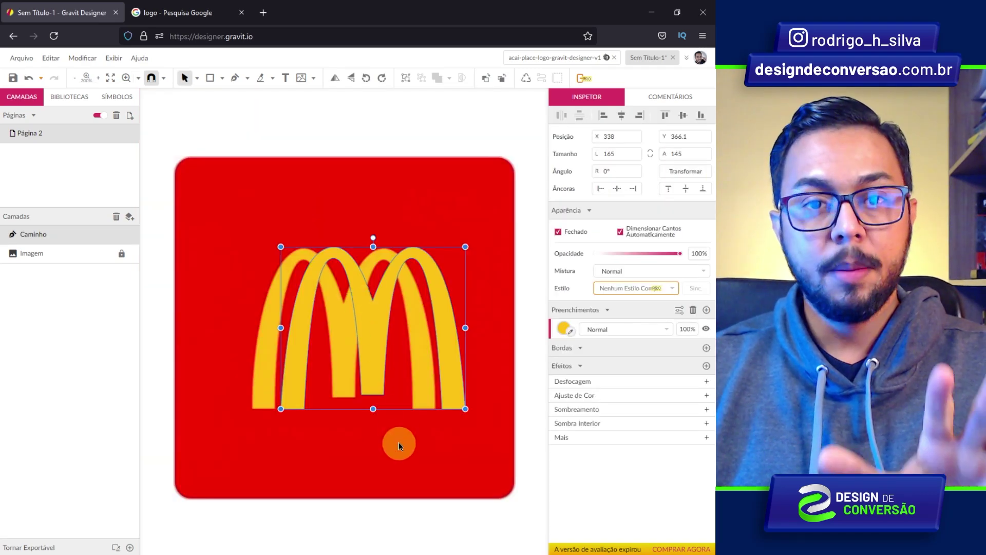